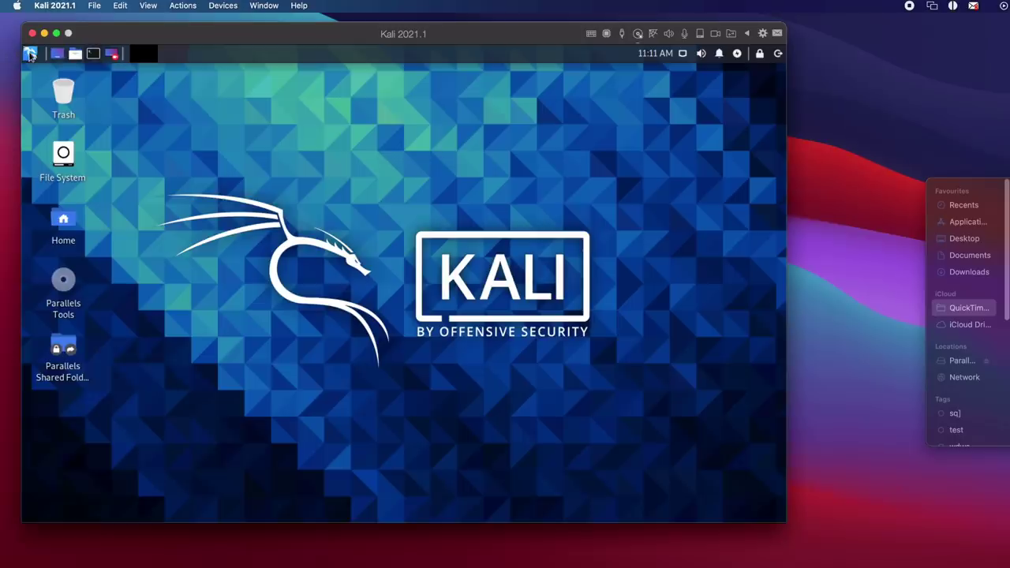
Open the Kali applications menu from the top-panel icon so its search box is ready.
click(30, 53)
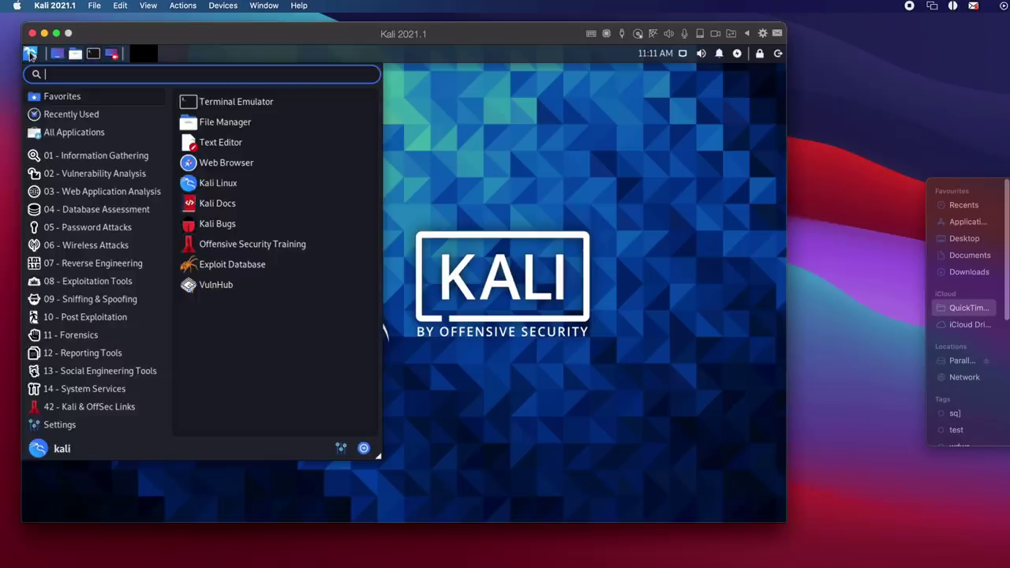
Find Display settings via 'di' and apply and keep a 1280x1024 resolution.
text(di)
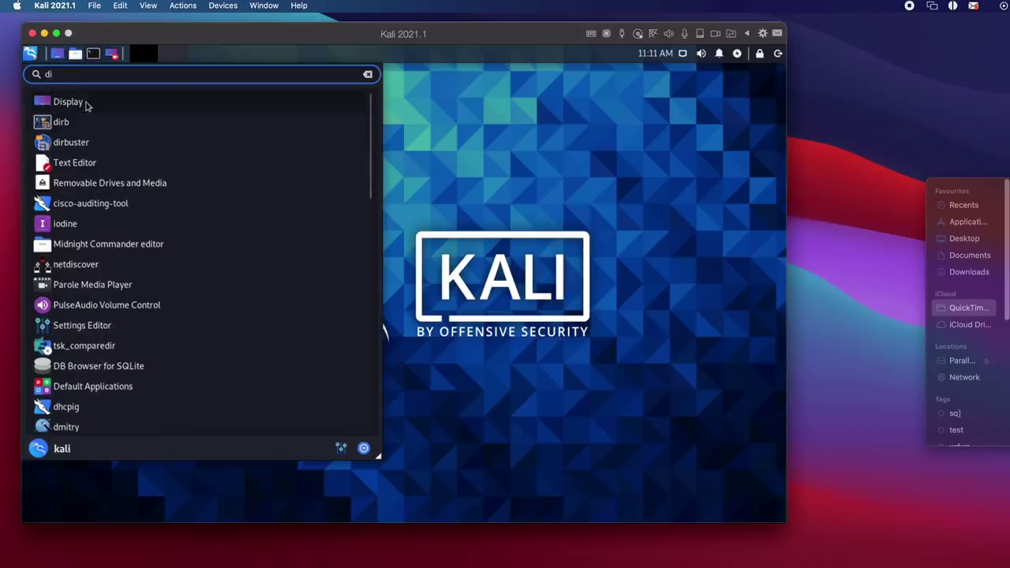
click(67, 102)
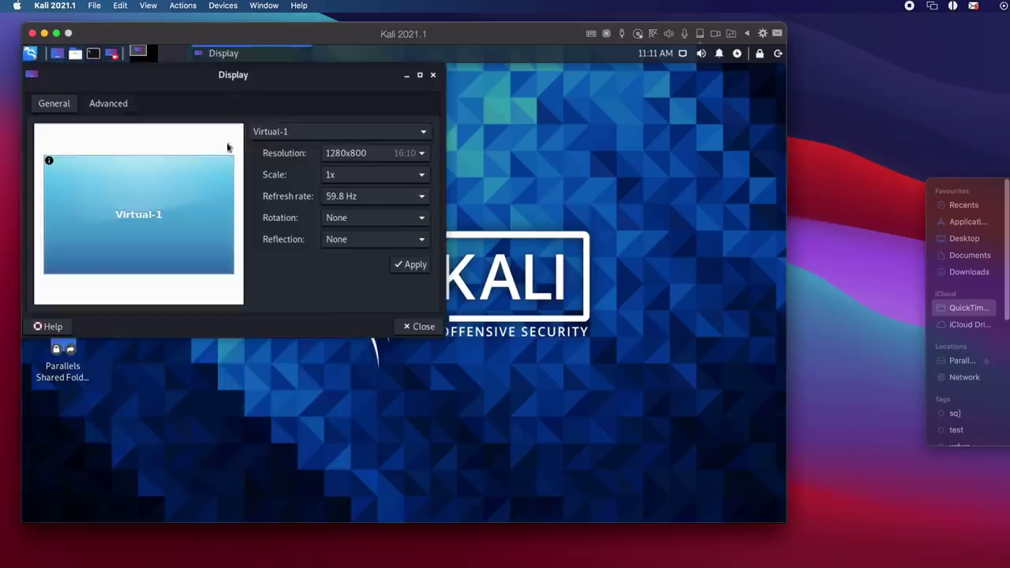
click(367, 158)
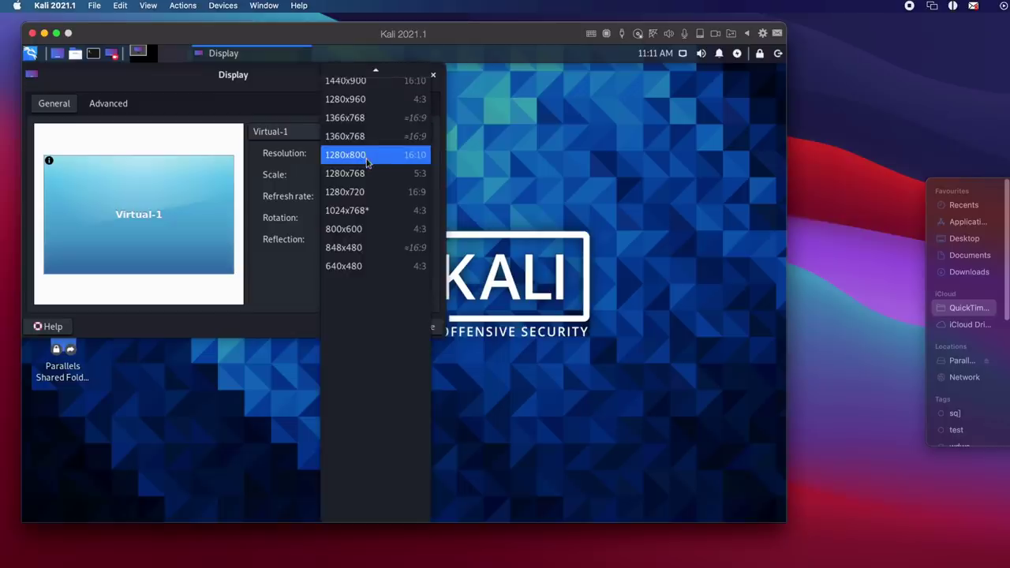
scroll(366, 161, up, 3)
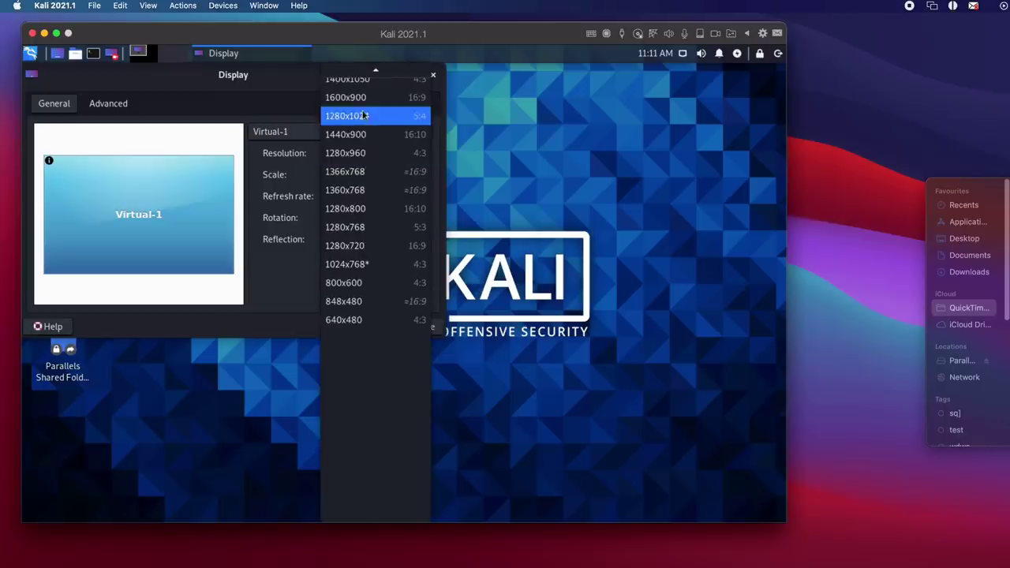
click(365, 116)
click(404, 268)
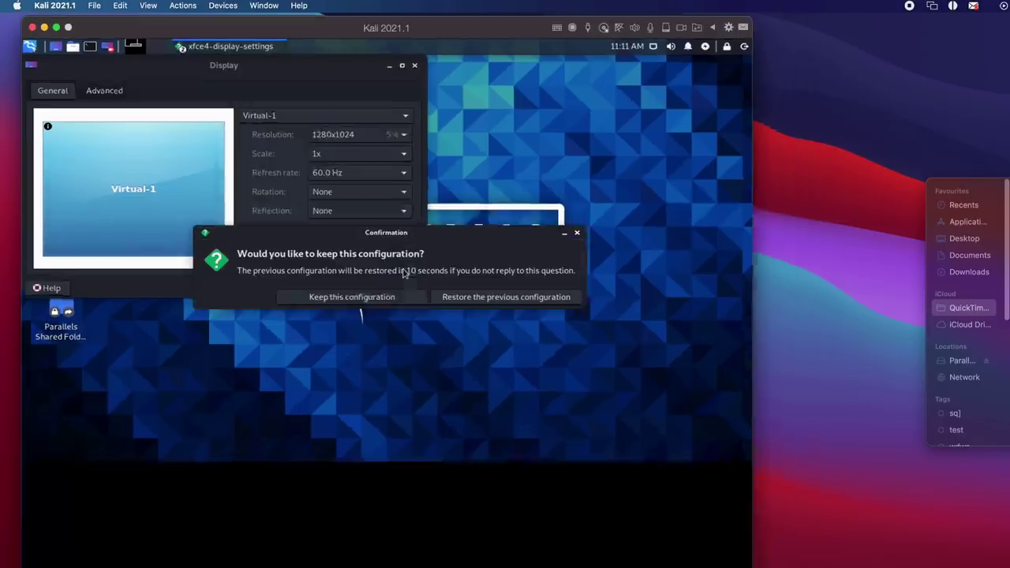
click(349, 310)
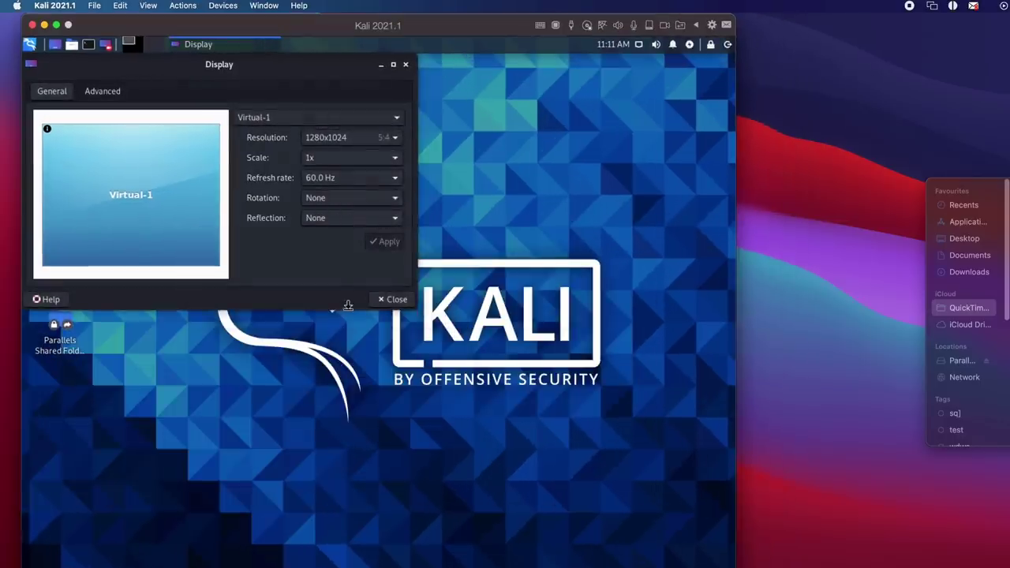
Try the 1920x1080 resolution, applying and keeping that configuration.
click(345, 139)
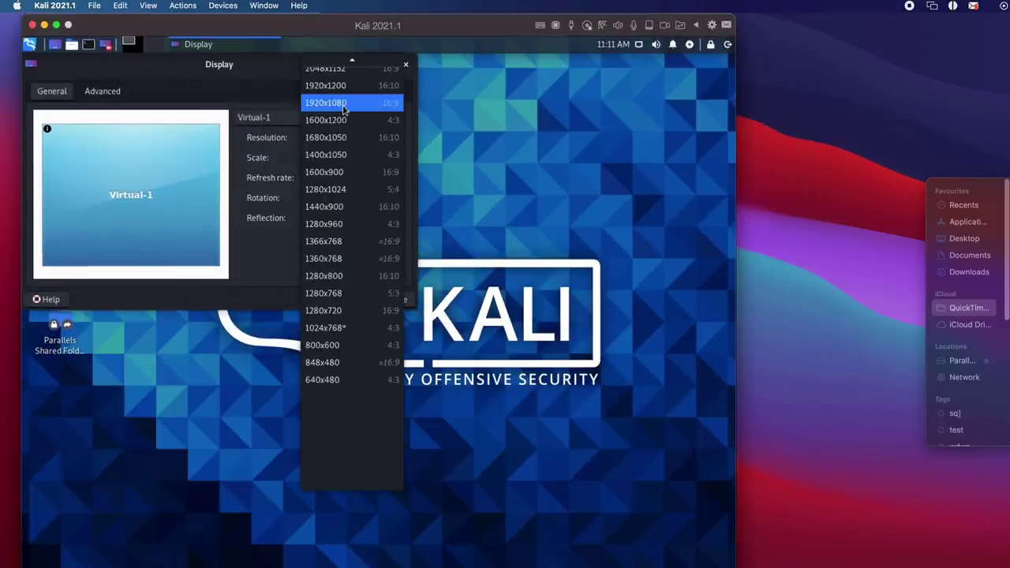
click(345, 104)
click(387, 242)
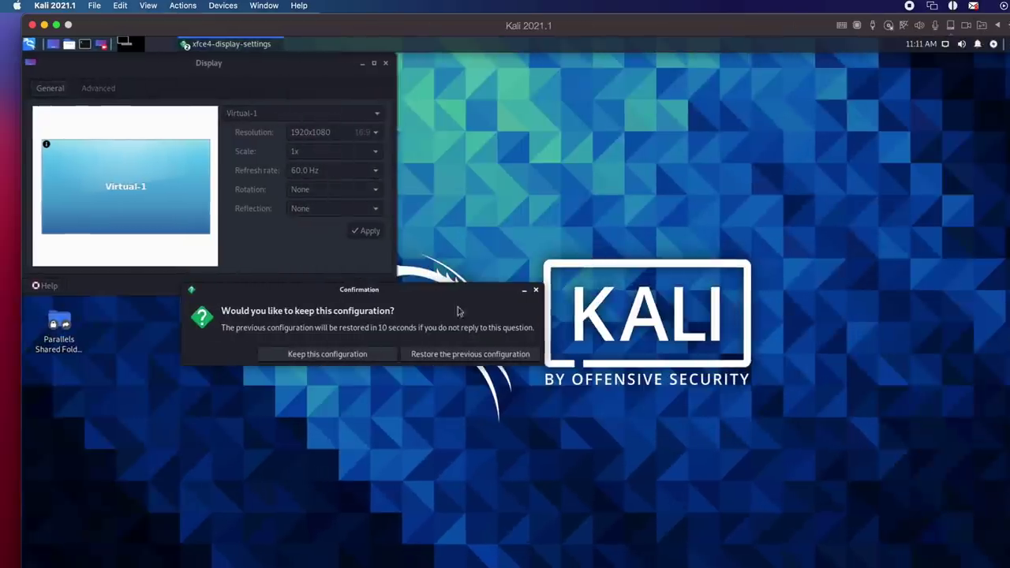
click(359, 359)
Switch back to 1280x1024, keep it, and close the display settings.
click(406, 150)
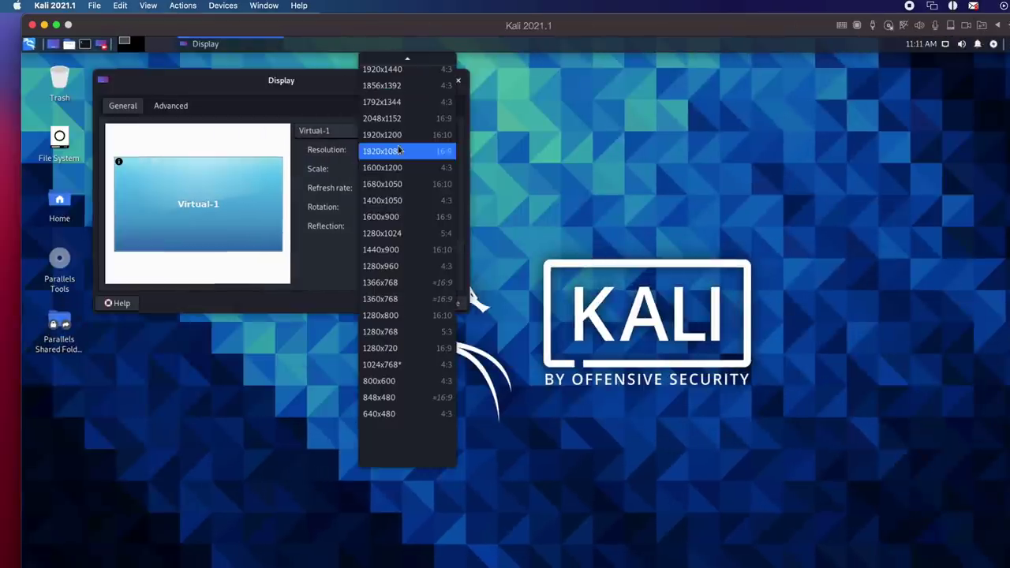
click(408, 234)
click(426, 251)
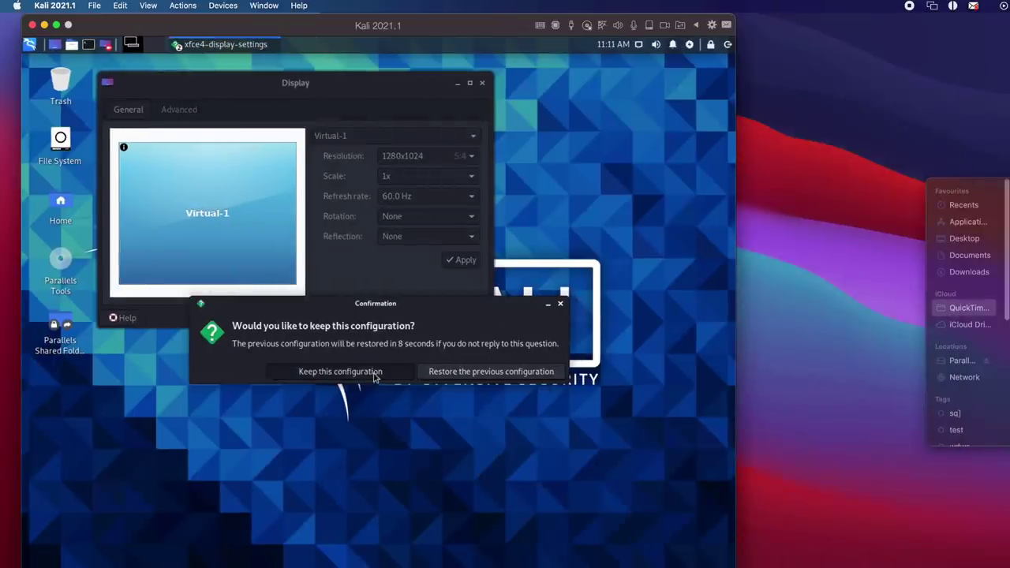
click(375, 371)
click(470, 318)
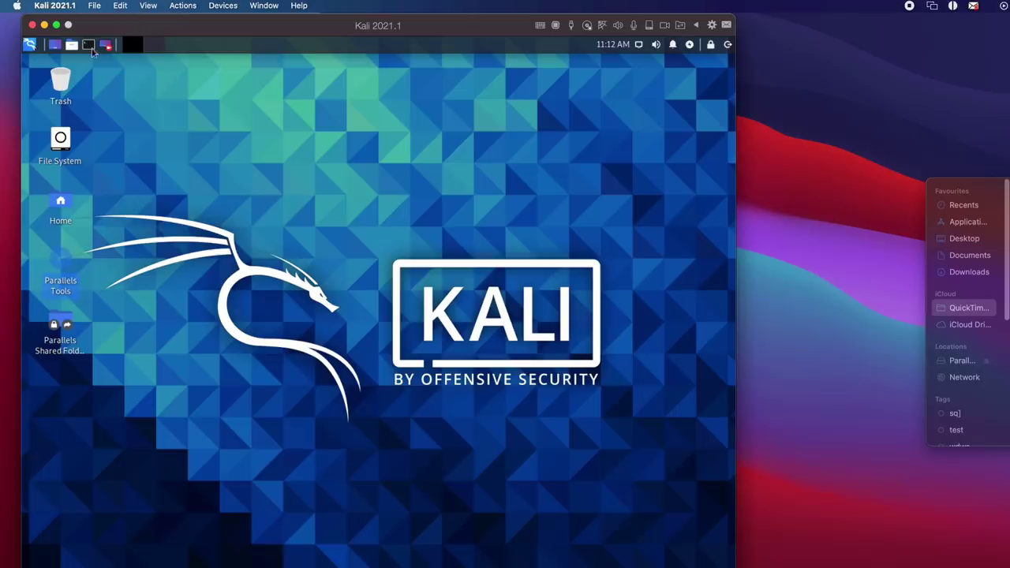
Run ifconfig in a new terminal and copy its full output, including eth0 at 10.211.55.12.
click(90, 46)
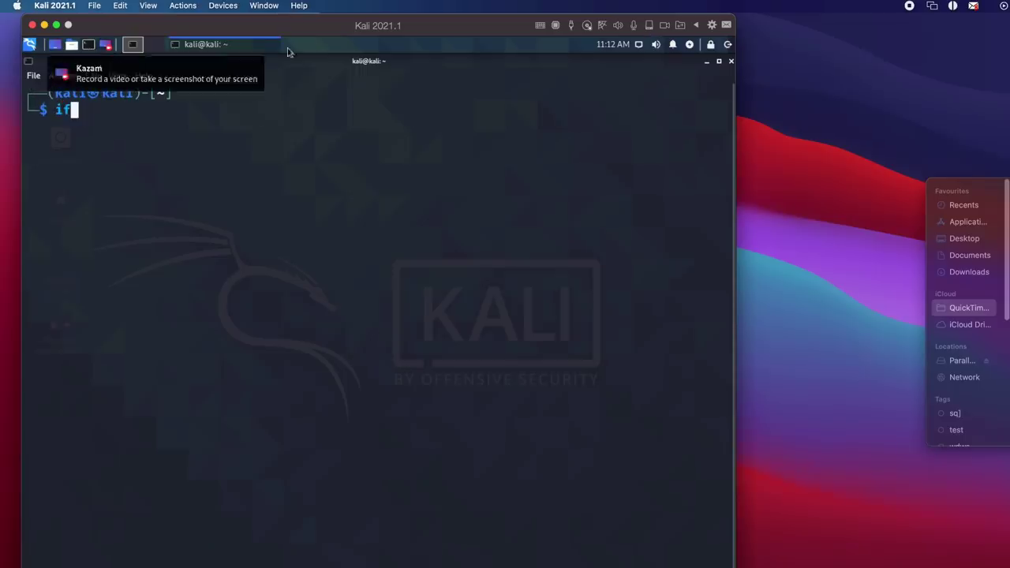
text(ifconfig)
key(Return)
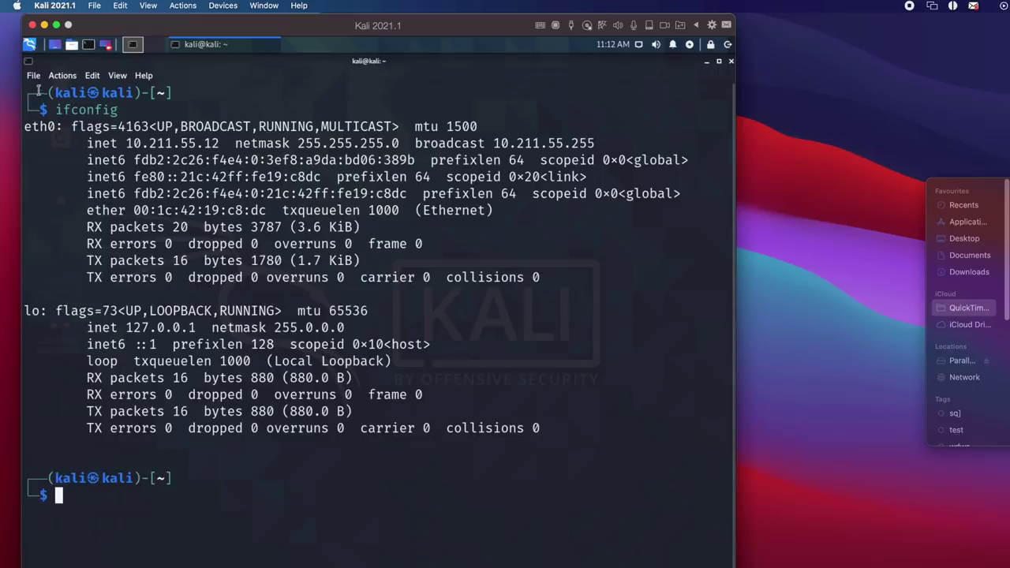
drag(37, 90, 198, 497)
right_click(222, 317)
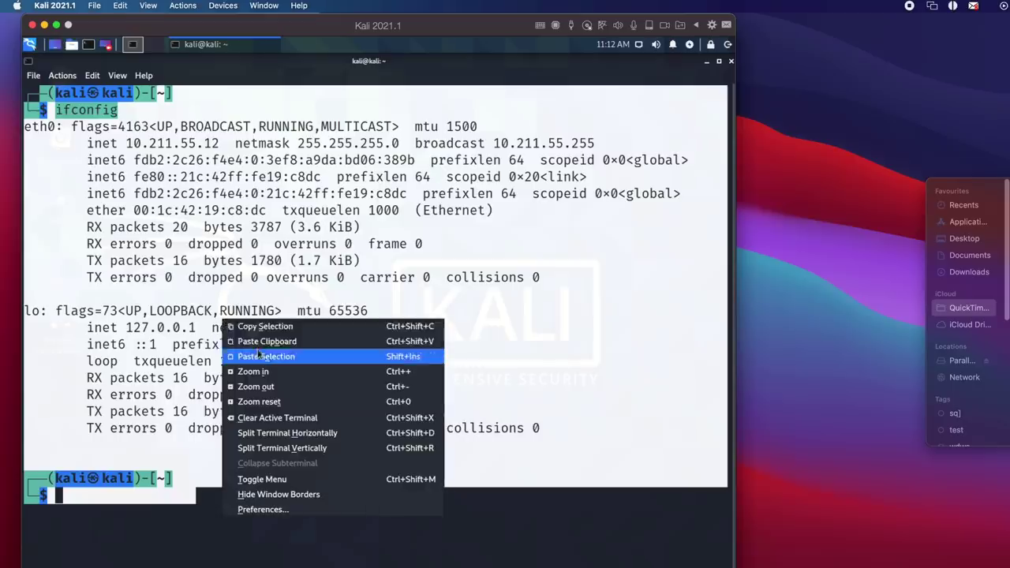
click(264, 328)
Paste the copied ifconfig output into the untitled Sublime Text document.
key(super+Tab)
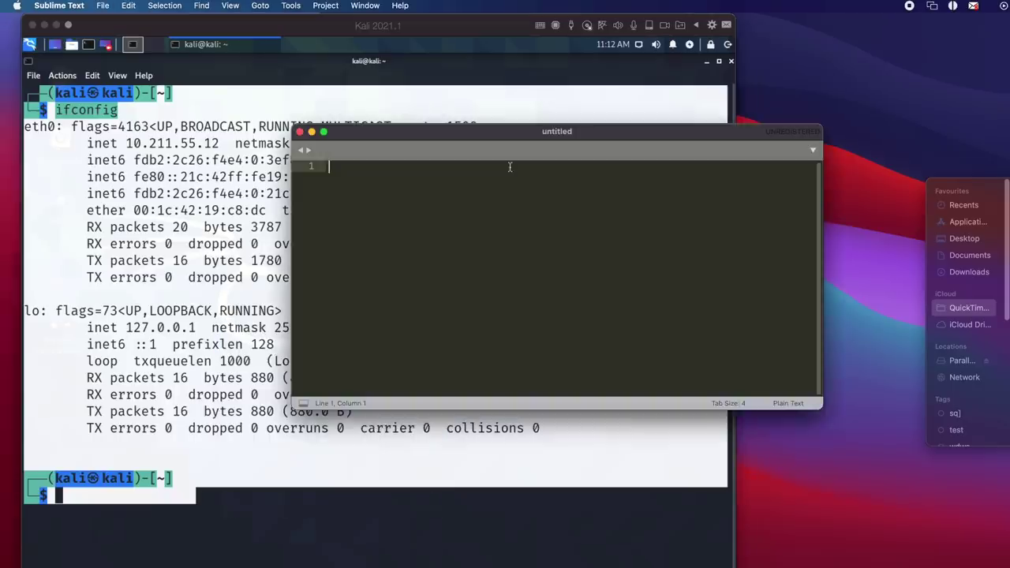
key(super+v)
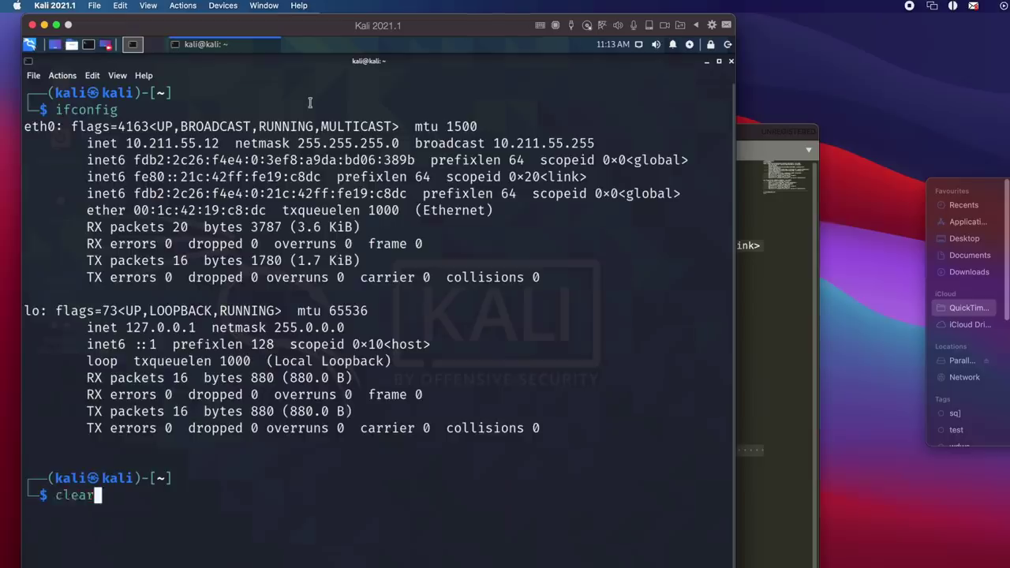
Allow the USB wireless adapter, rerun iwconfig to confirm wlan0 in Managed mode, then clear.
key(Return)
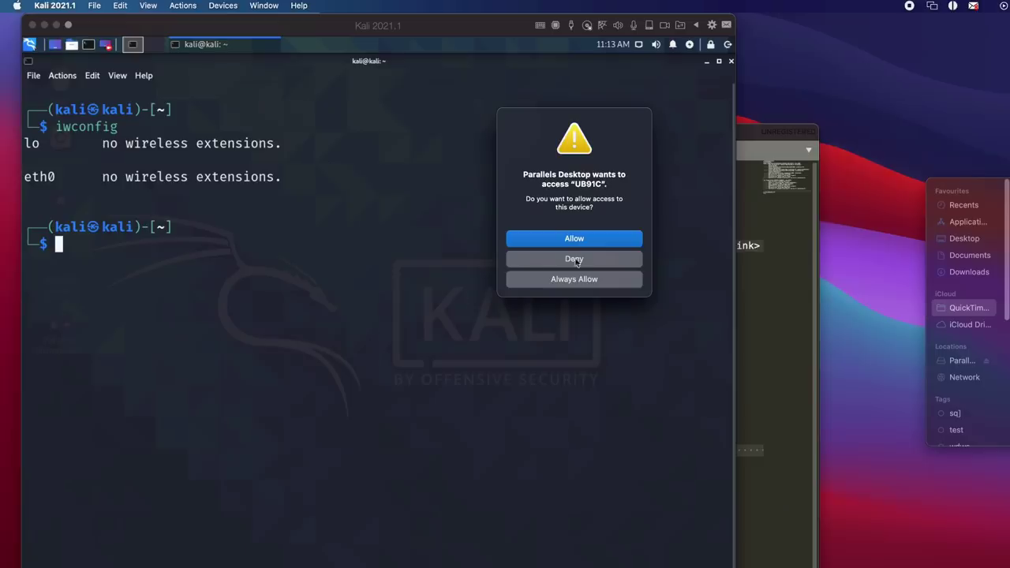
click(588, 243)
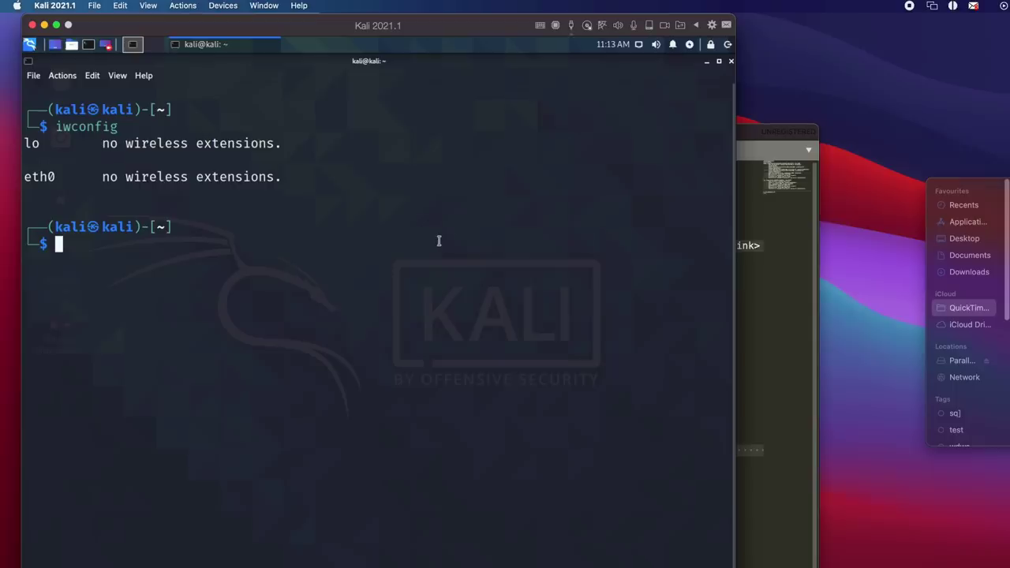
key(Return)
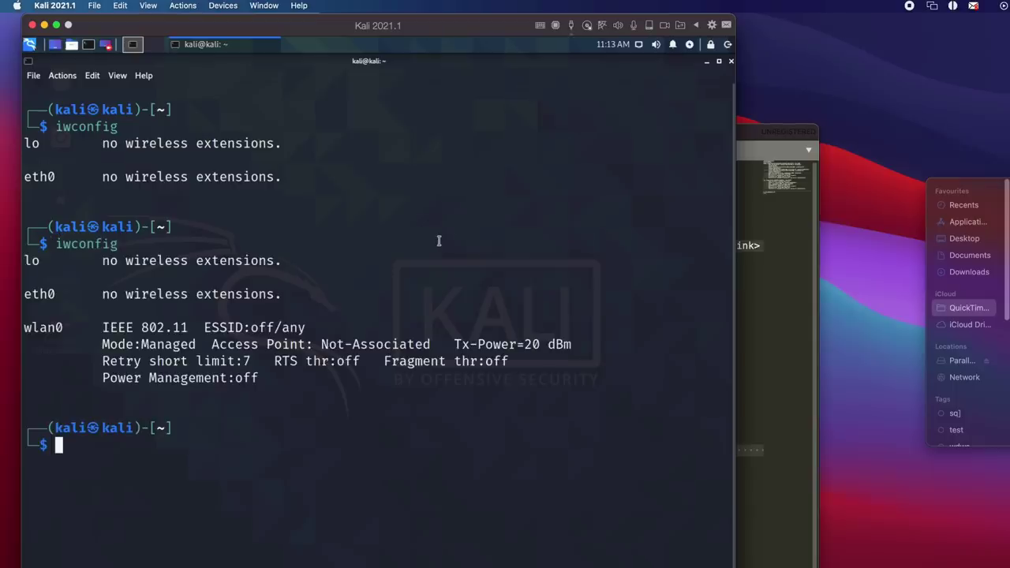
drag(83, 308, 337, 396)
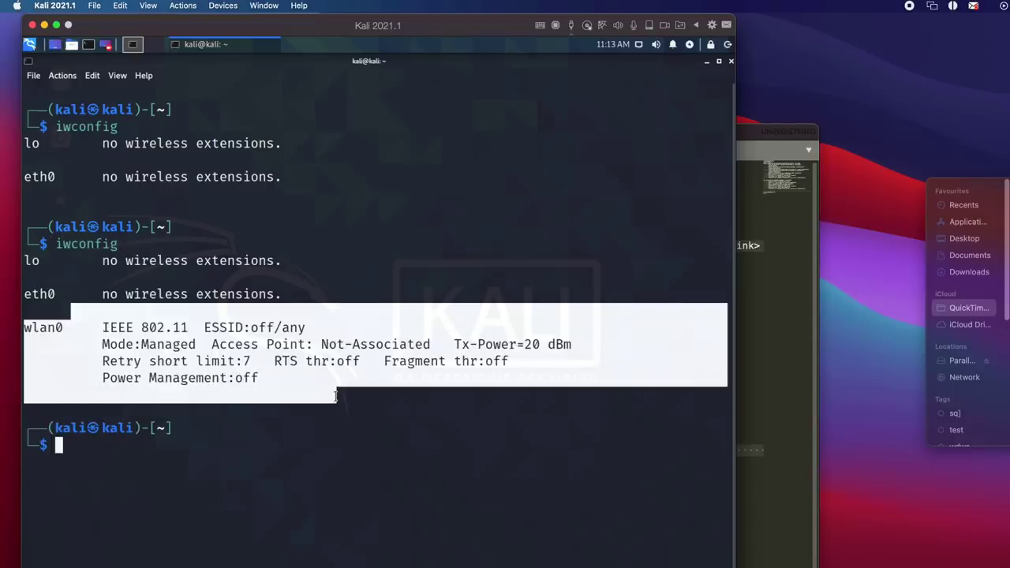
text(clear)
key(Return)
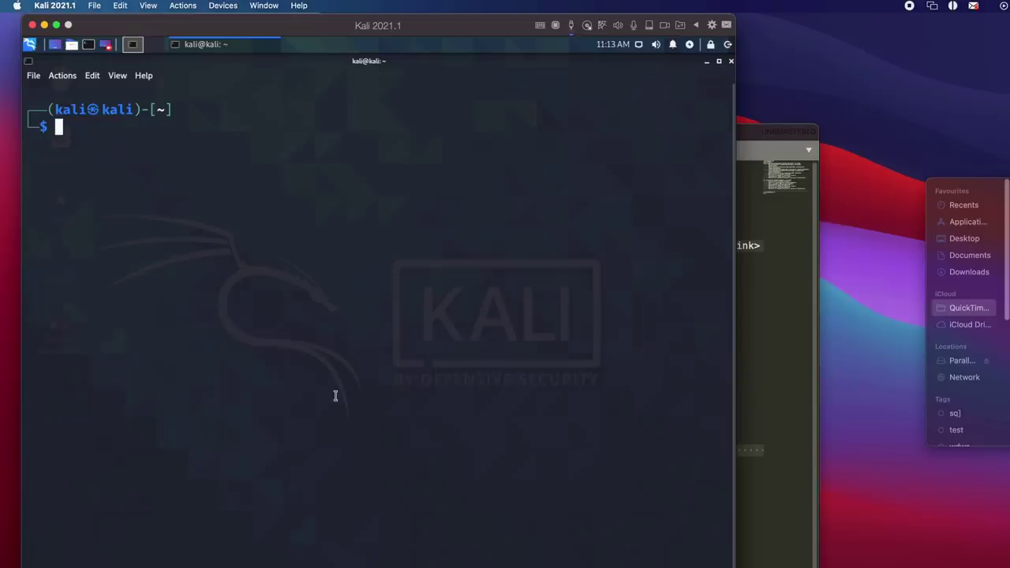
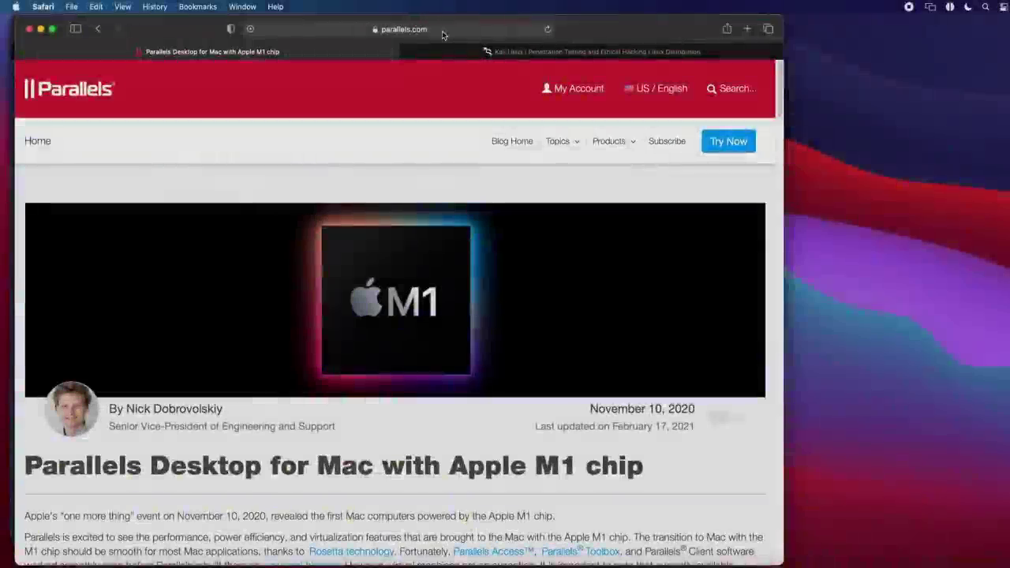
Scroll the Apple M1 blog article and follow Try Technical Preview to the Technical Preview 2 page.
click(441, 31)
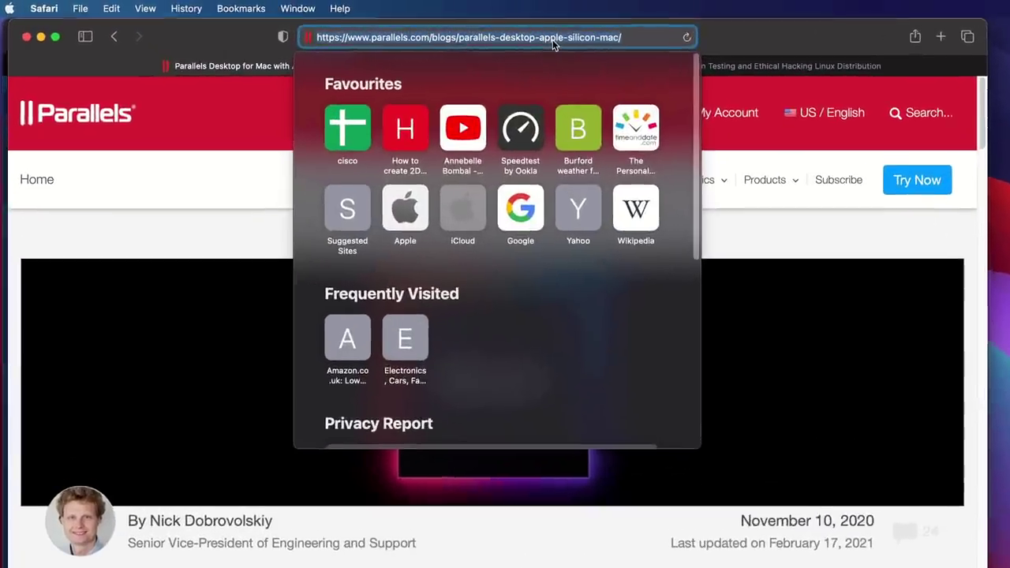
key(Escape)
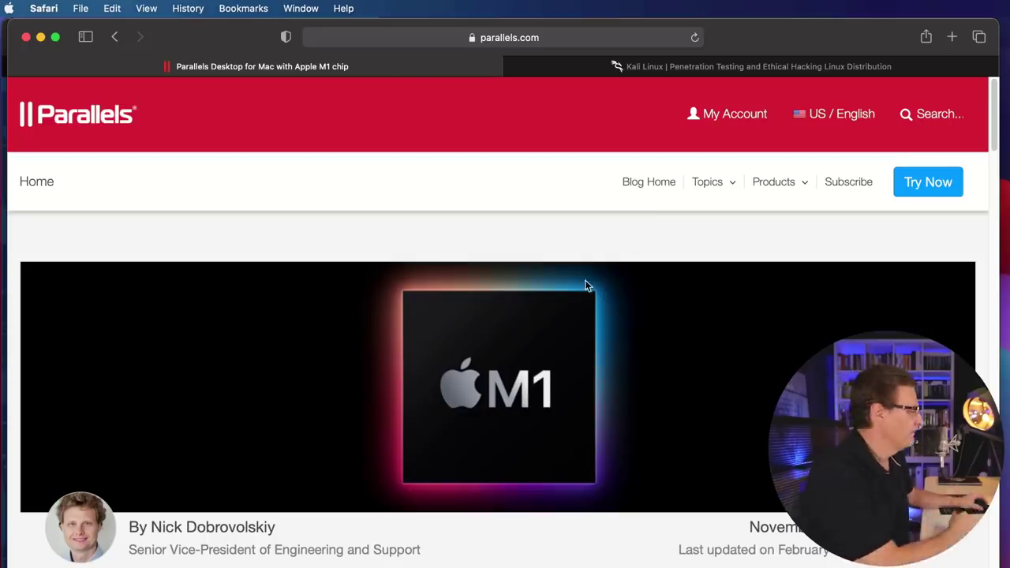
scroll(584, 288, down, 6)
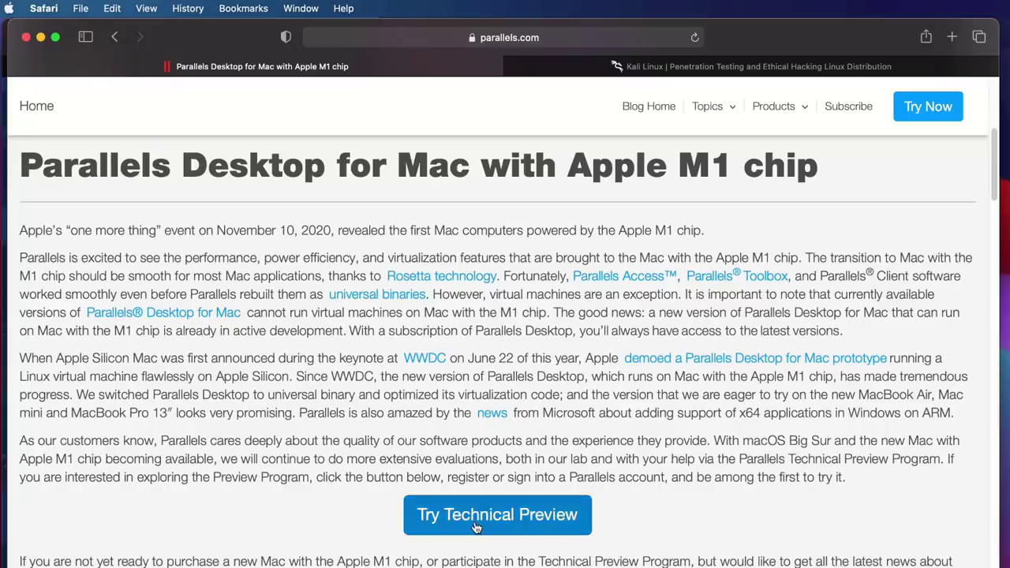
click(476, 527)
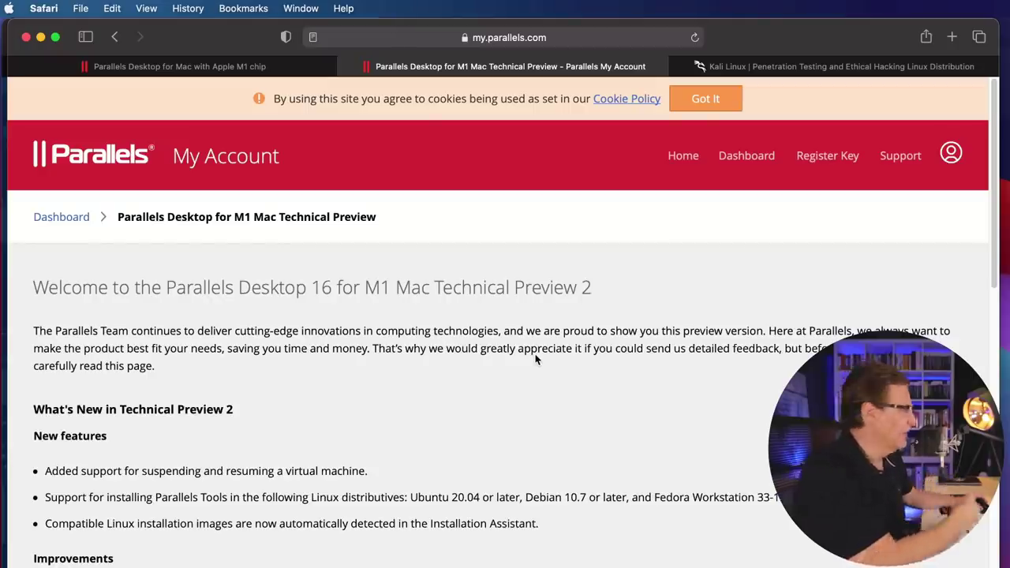
Start the ParallelsDesktop-16.3.2-50531.dmg download from Step 3, check its progress, then go to the Kali Linux tab.
scroll(540, 357, down, 3)
scroll(540, 357, down, 10)
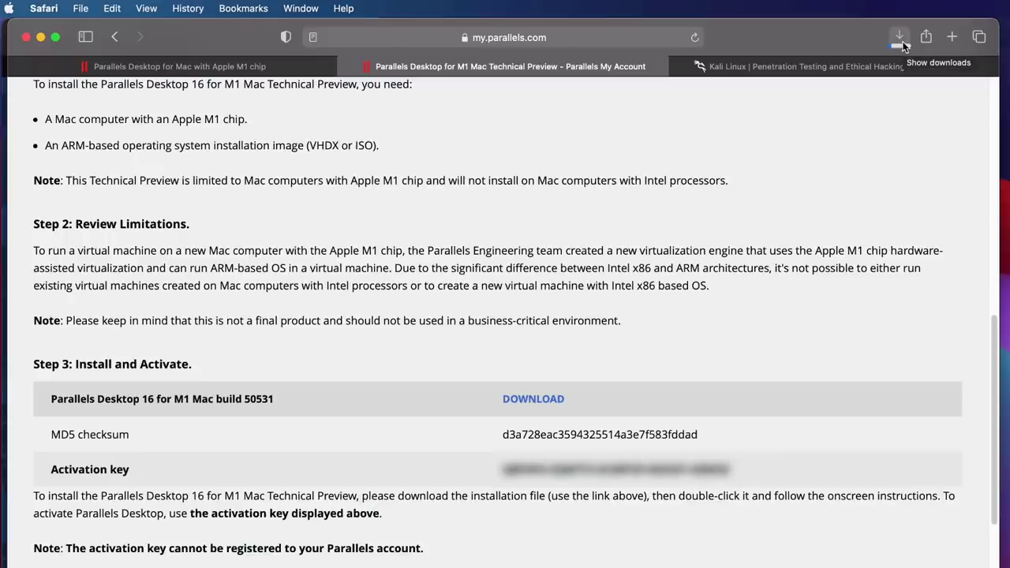
click(903, 44)
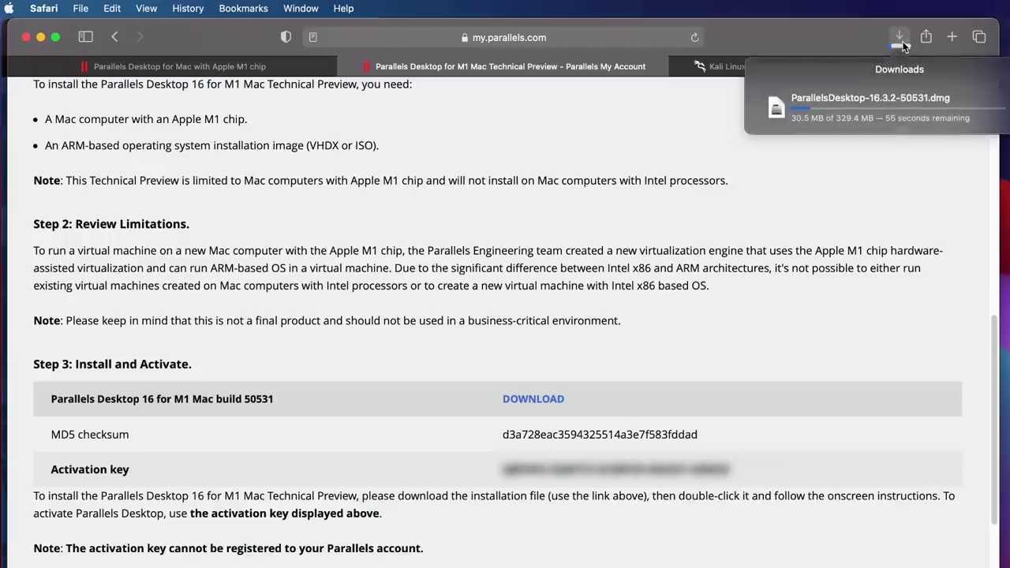
click(818, 161)
click(779, 66)
Download kali-linux-2021.1-installer-arm64.iso from the (For Apple M1) section of kali.org's downloads page.
click(553, 37)
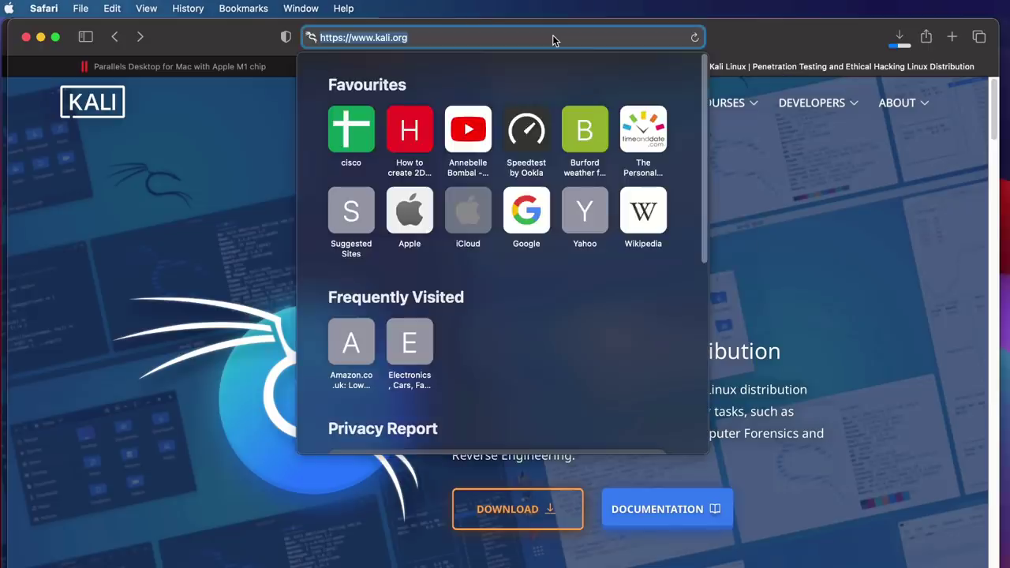
click(778, 169)
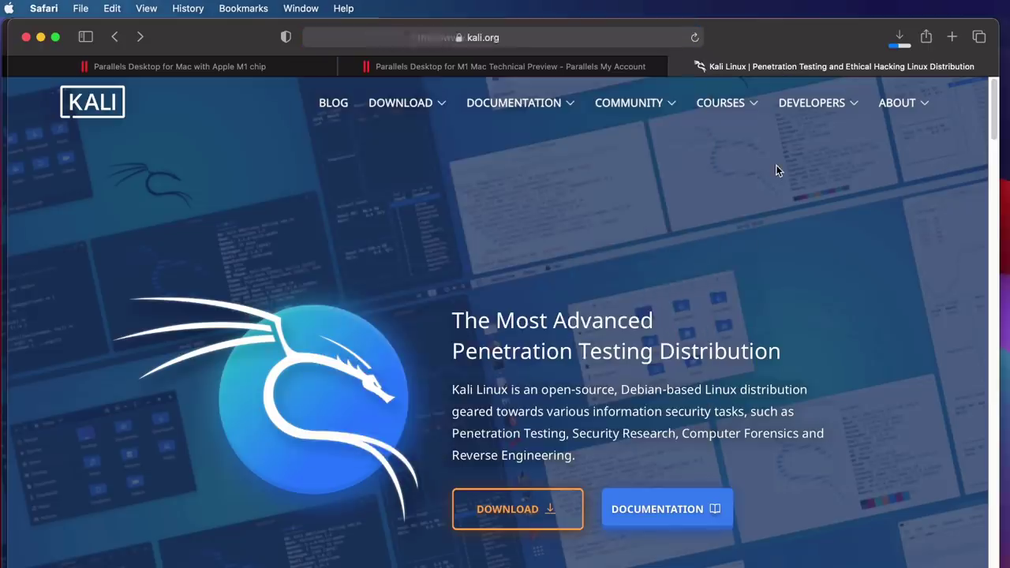
click(489, 526)
scroll(491, 513, down, 5)
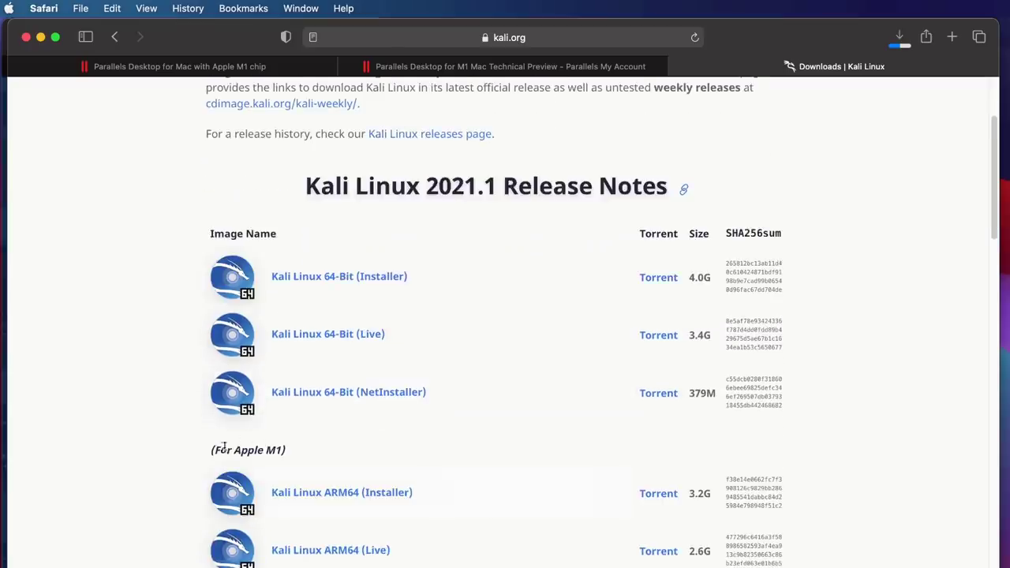
drag(211, 450, 341, 446)
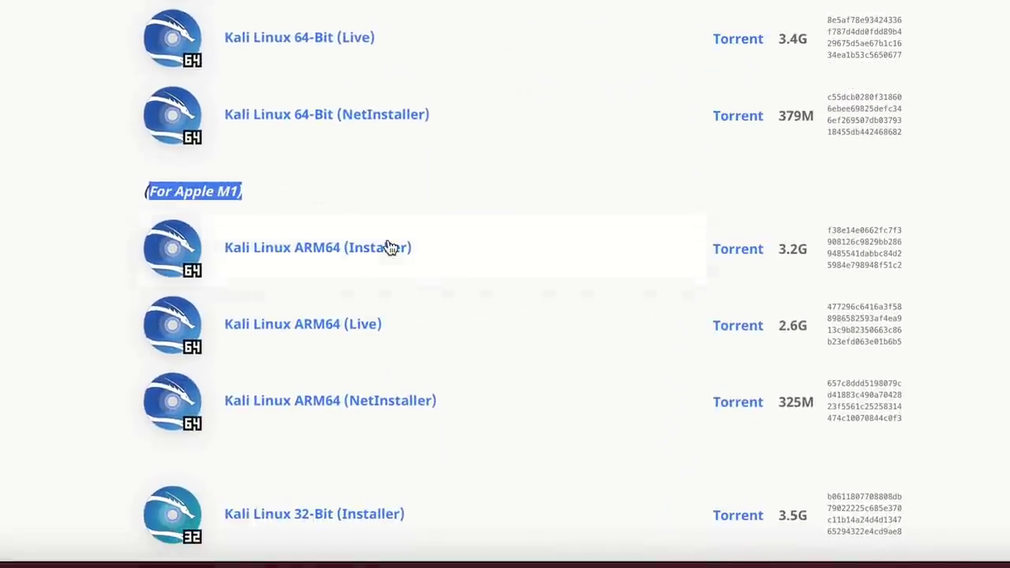
scroll(377, 255, down, 1)
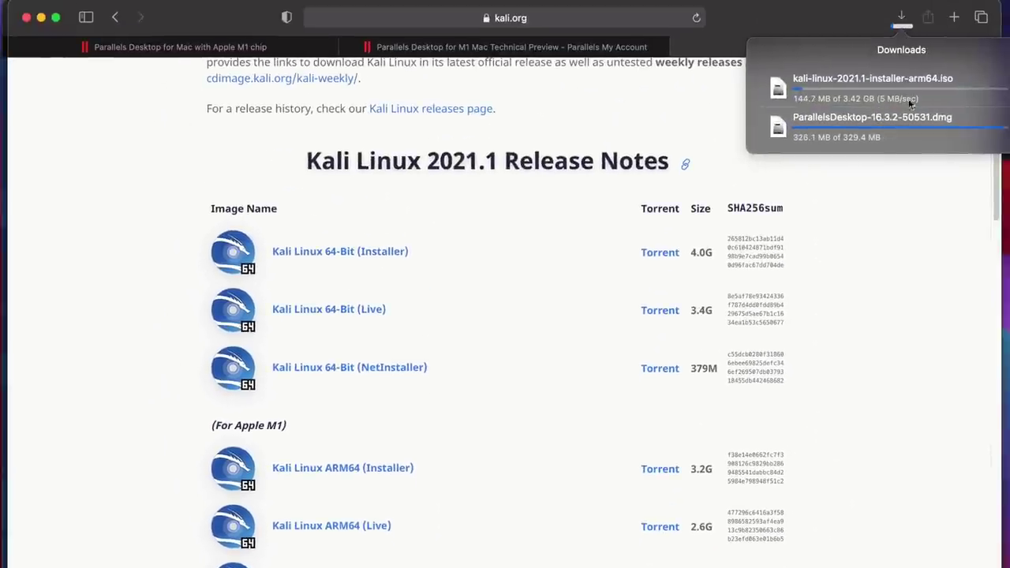
Show the Downloads folder in Finder, select the Kali ARM64 installer ISO, and switch to Safari and back.
click(995, 126)
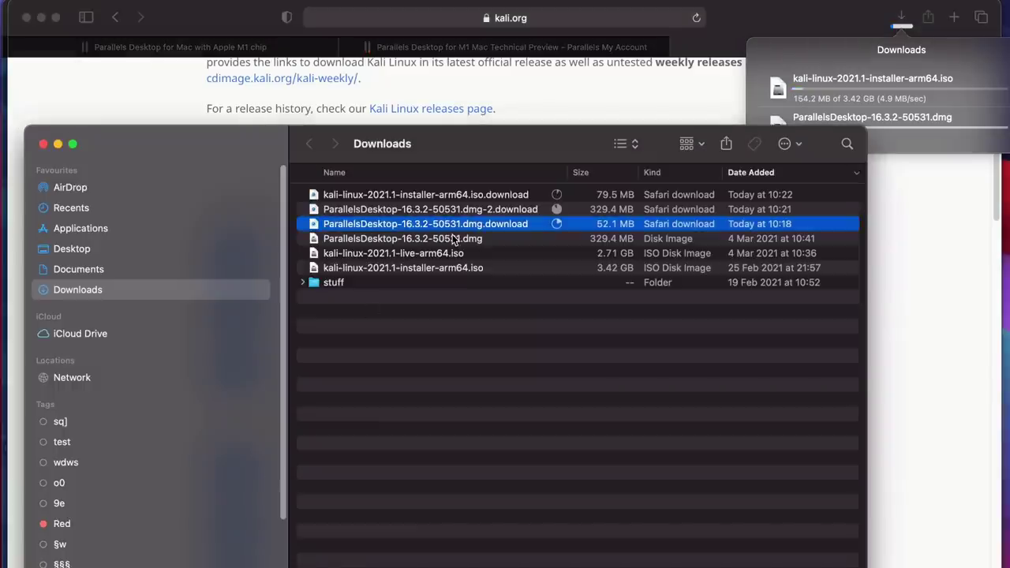
click(474, 268)
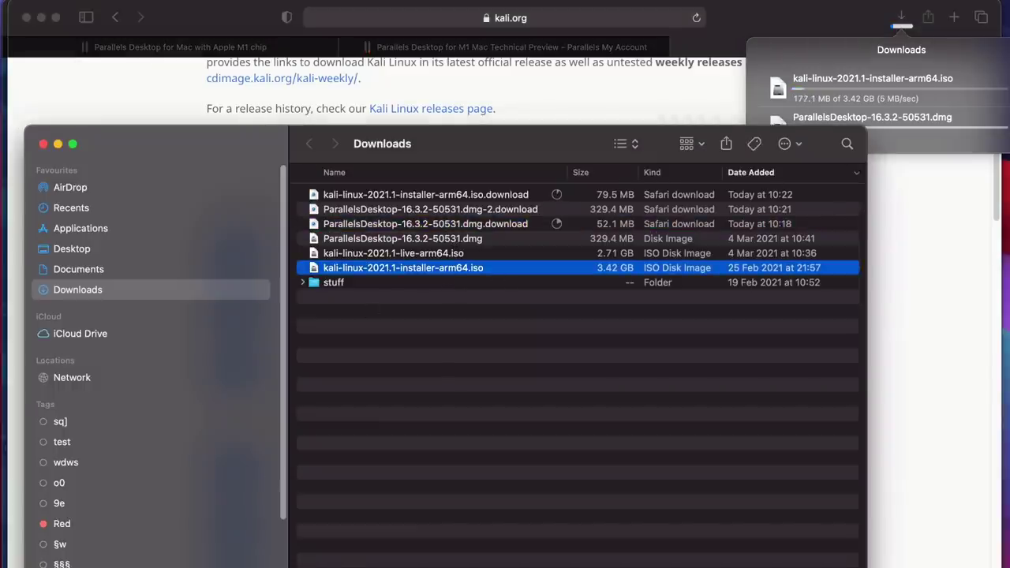
key(super+Tab)
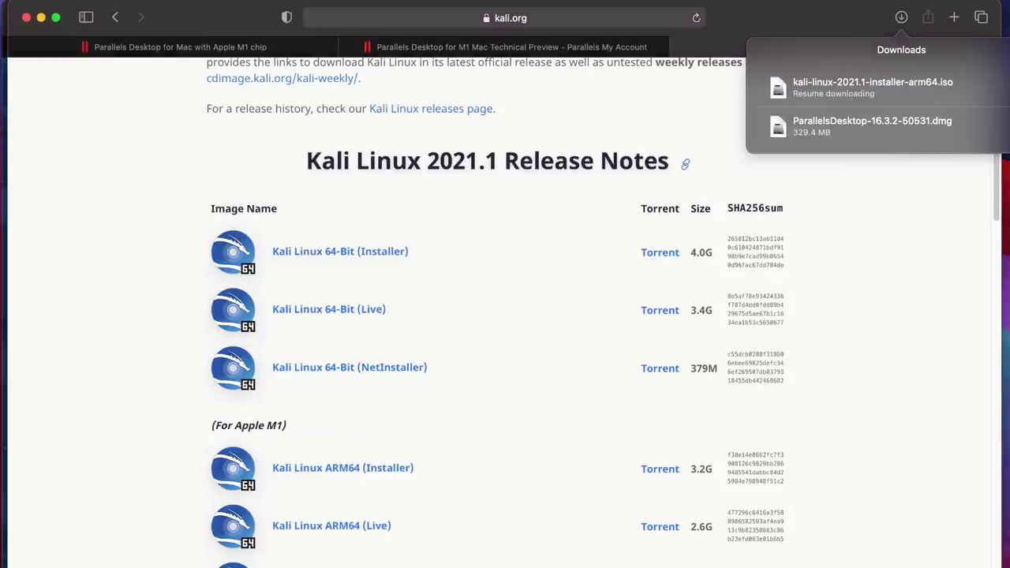
key(super+Tab)
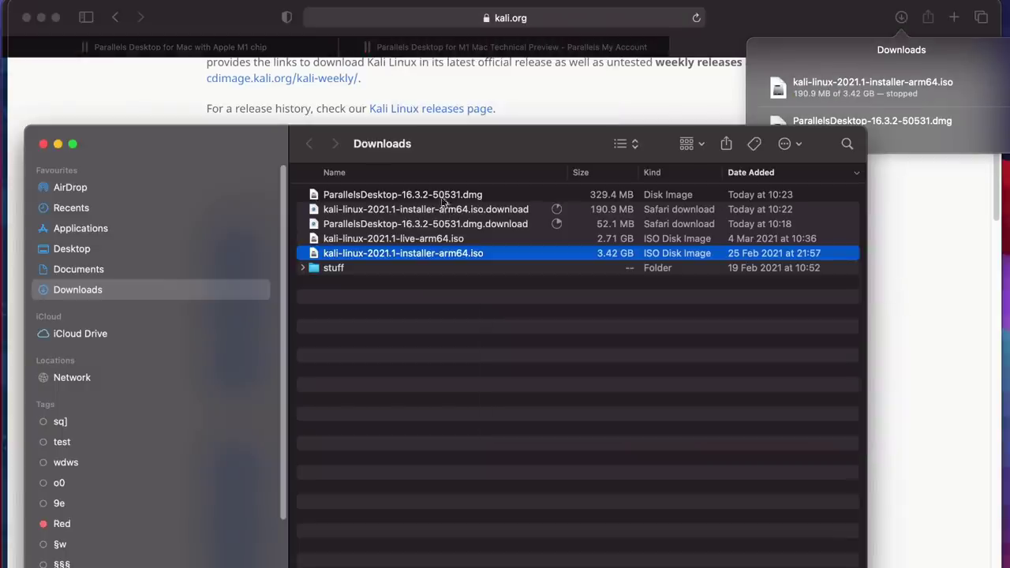
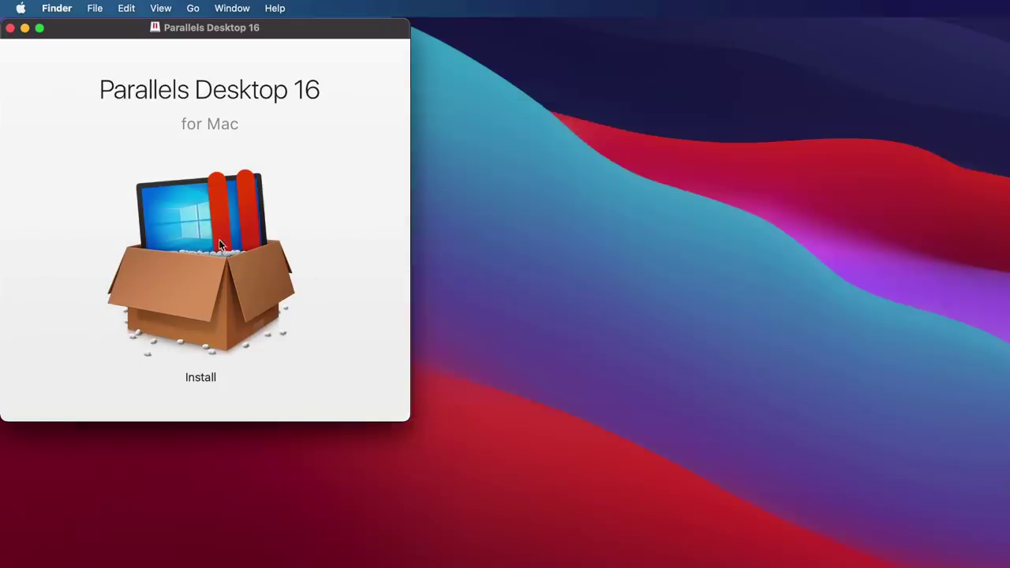
Open the Parallels Desktop Install package, allow the downloaded app, and authorize with the administrator password.
right_click(214, 237)
click(238, 247)
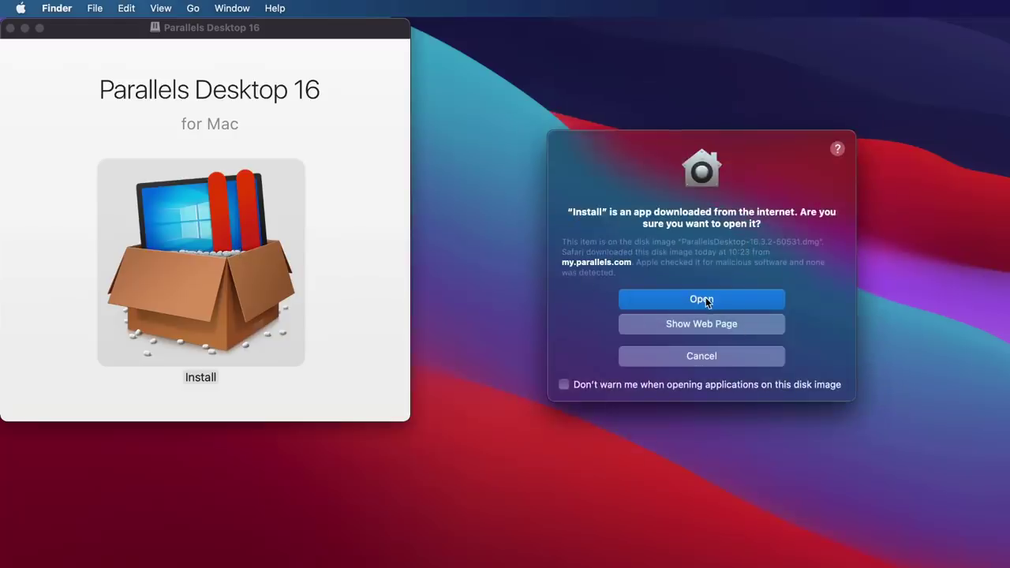
click(723, 303)
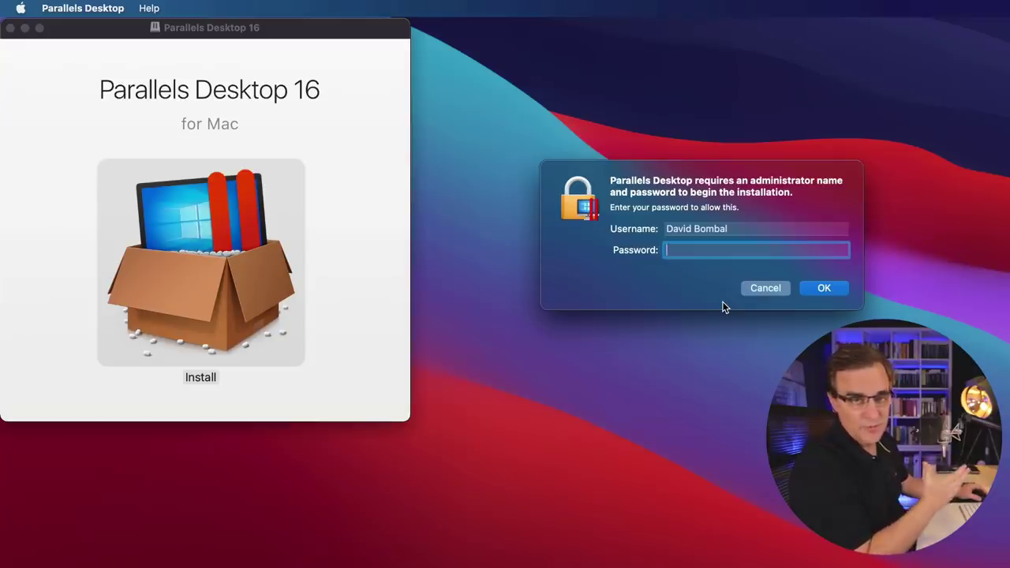
text(•••)
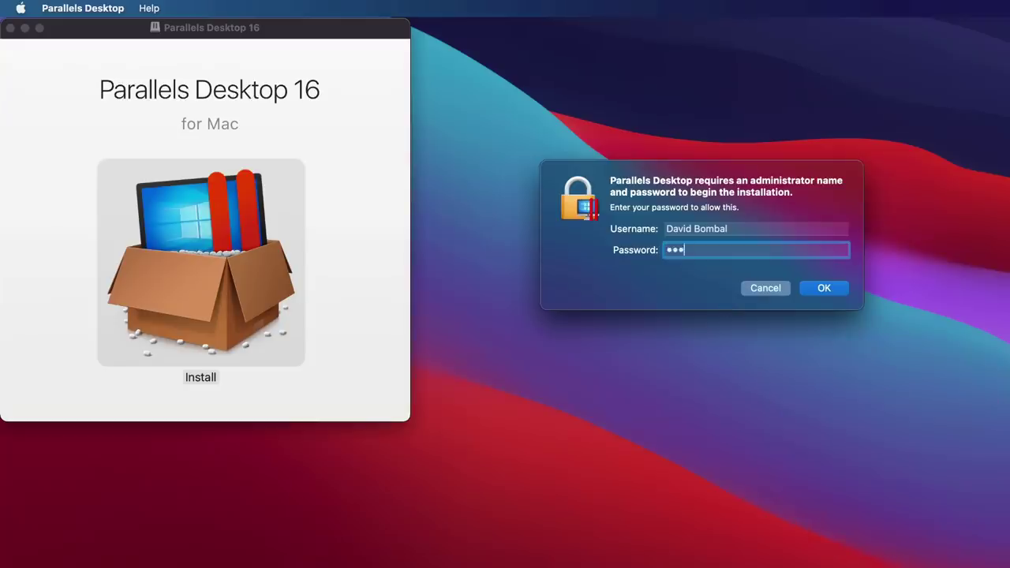
text(••)
key(Return)
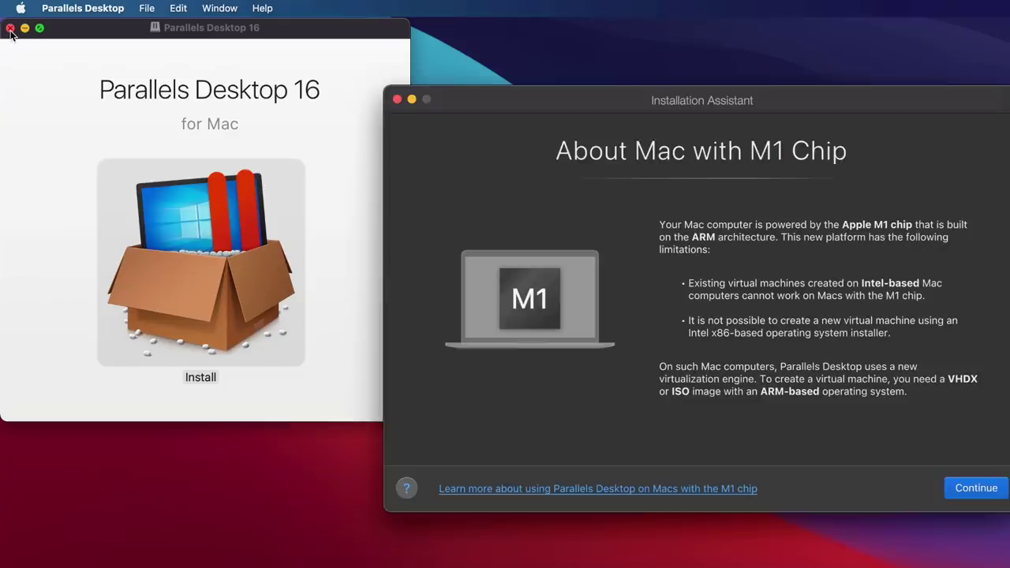
Close the installer window and continue past the About Mac with M1 Chip notice.
click(11, 28)
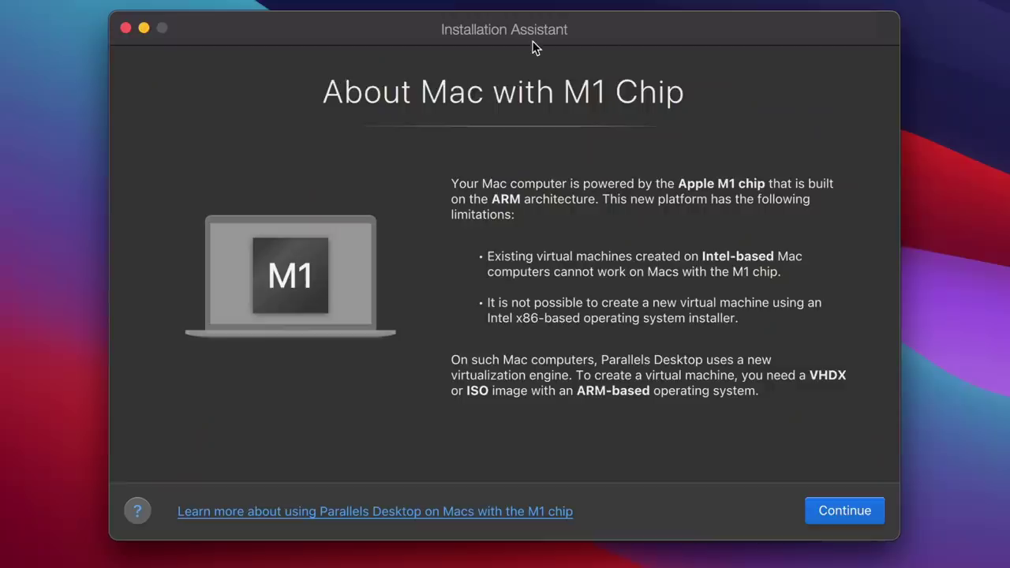
click(850, 511)
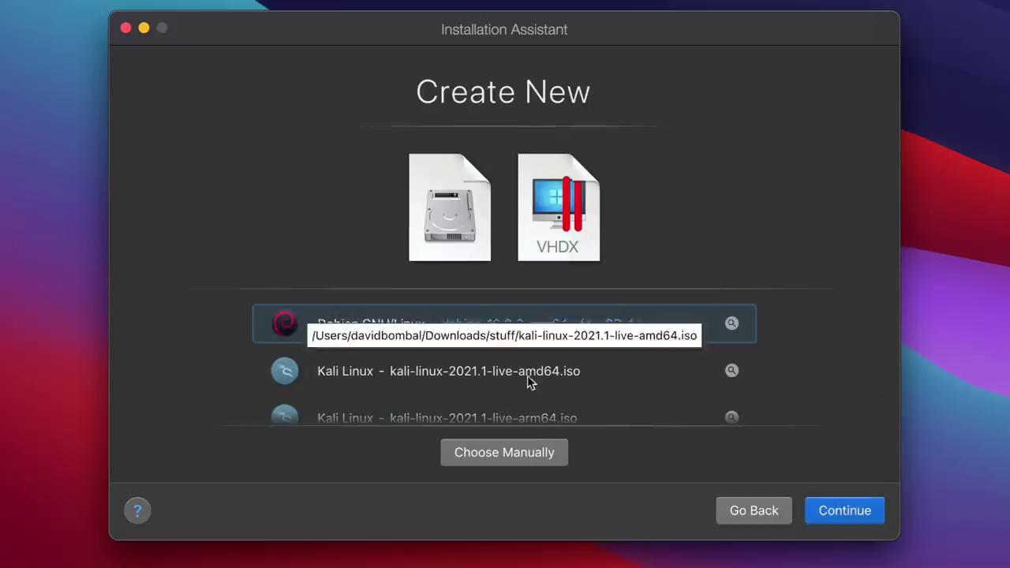
Manually load kali-linux-2021.1-installer-arm64.iso from the Downloads folder as the installation image.
scroll(532, 378, down, 3)
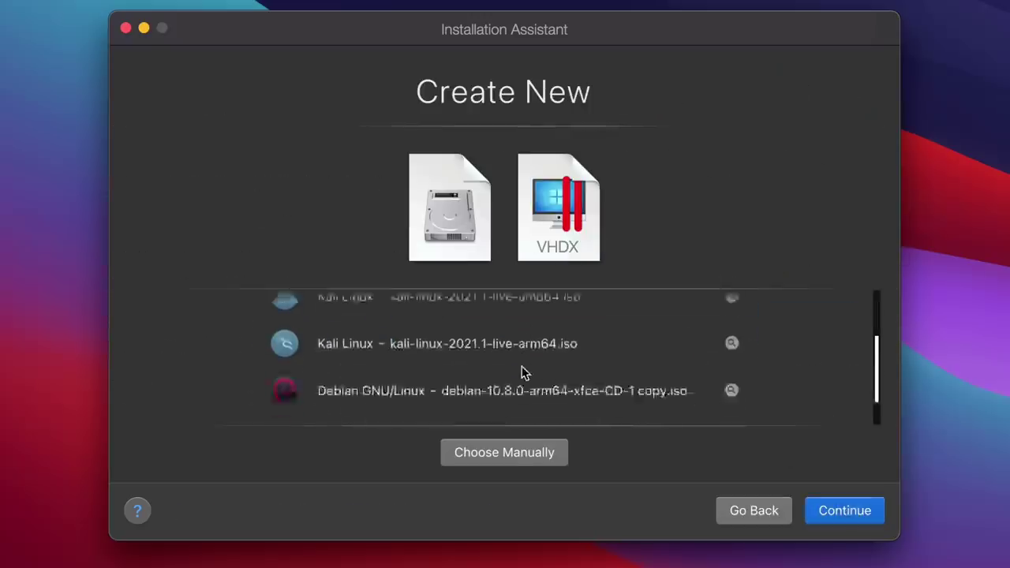
click(497, 453)
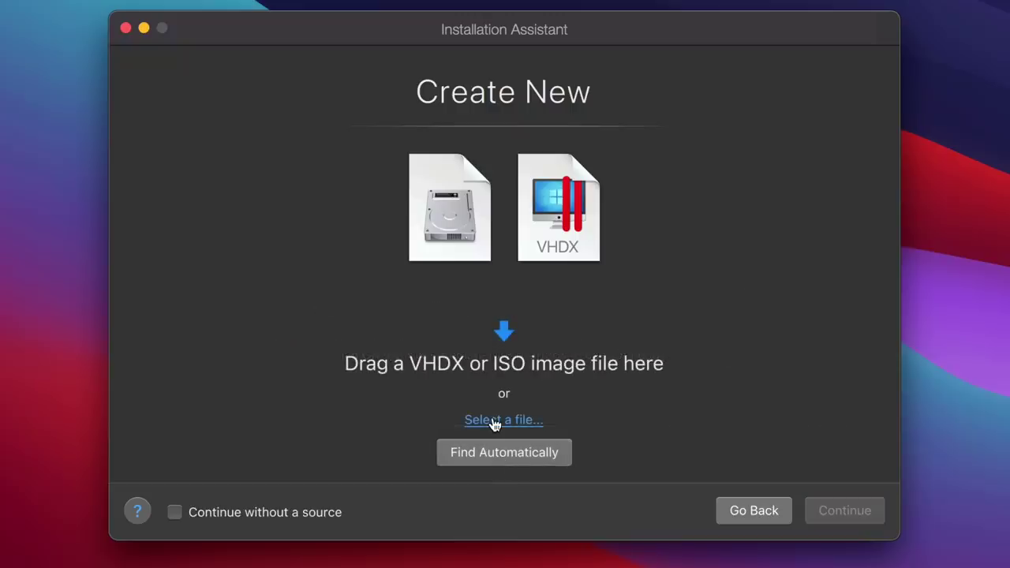
click(494, 422)
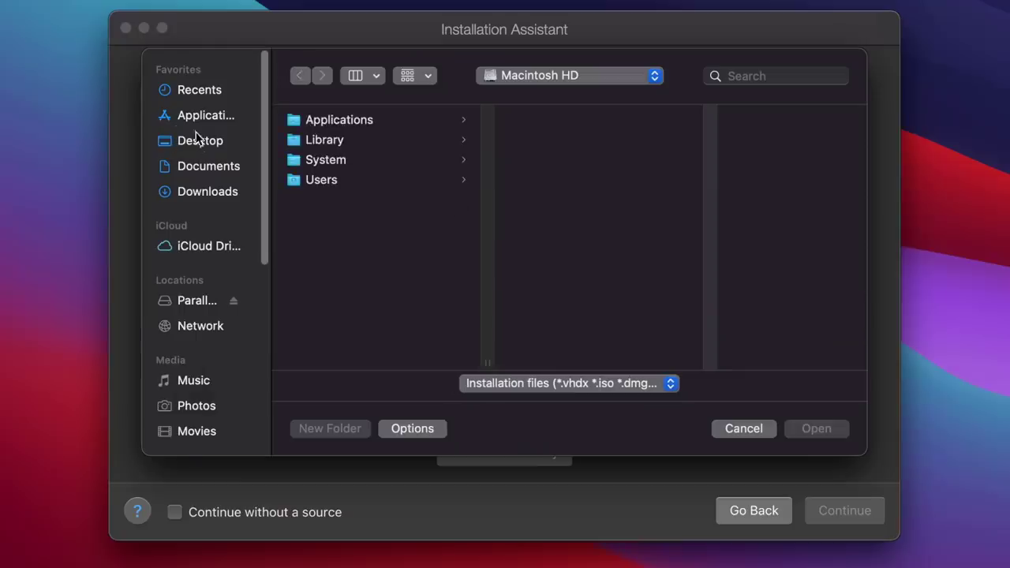
click(203, 191)
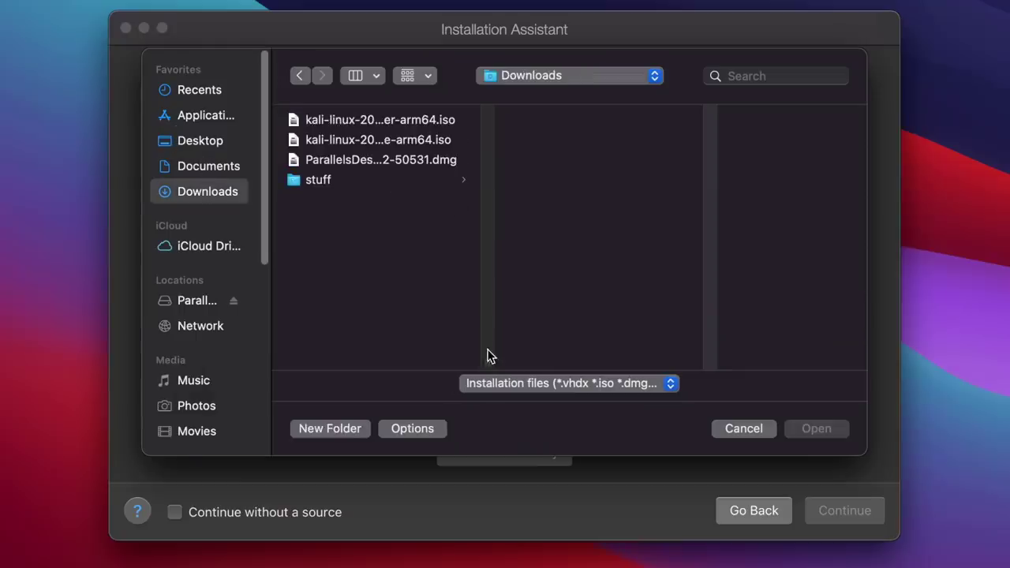
drag(487, 359, 661, 357)
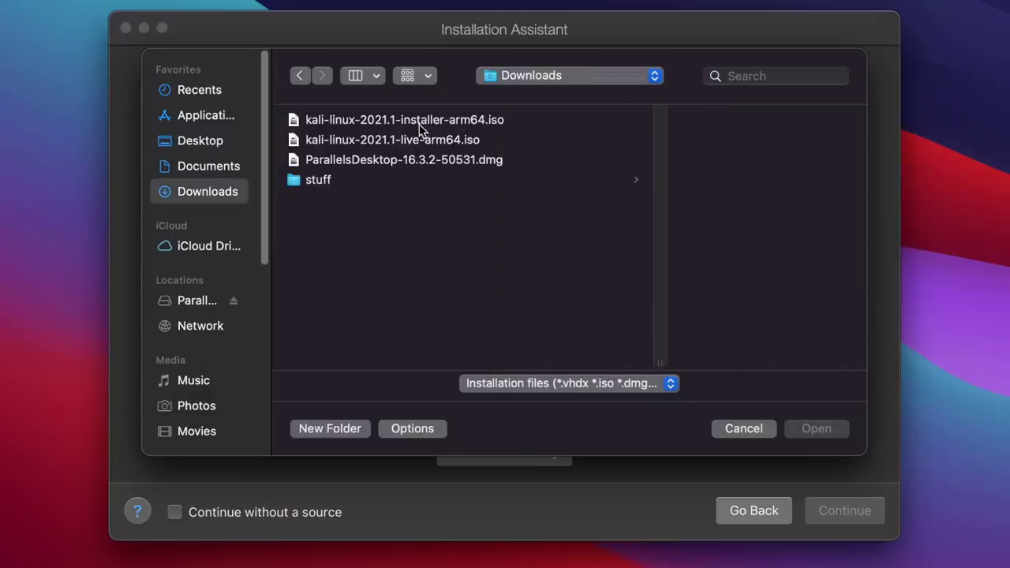
click(422, 127)
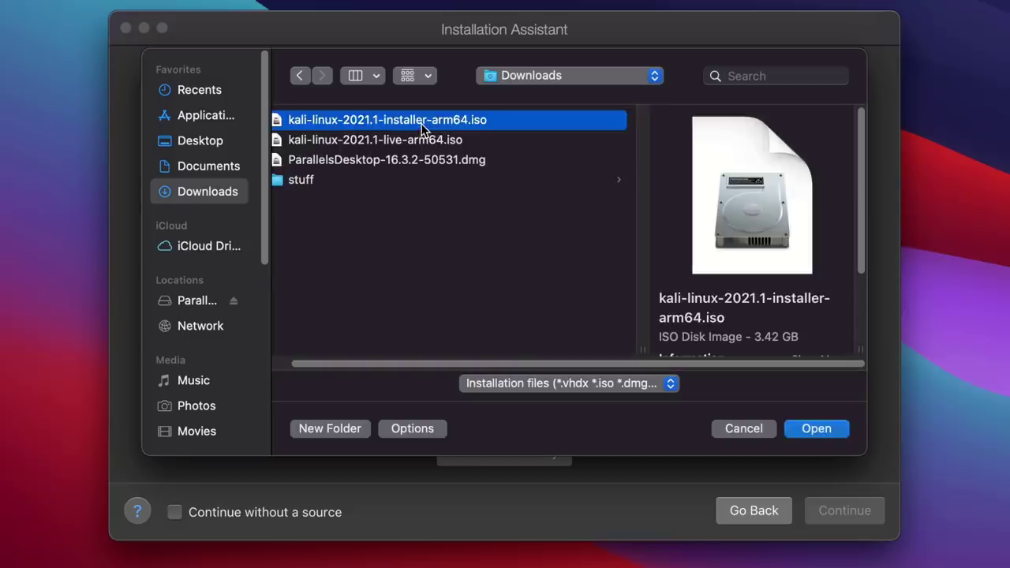
click(813, 434)
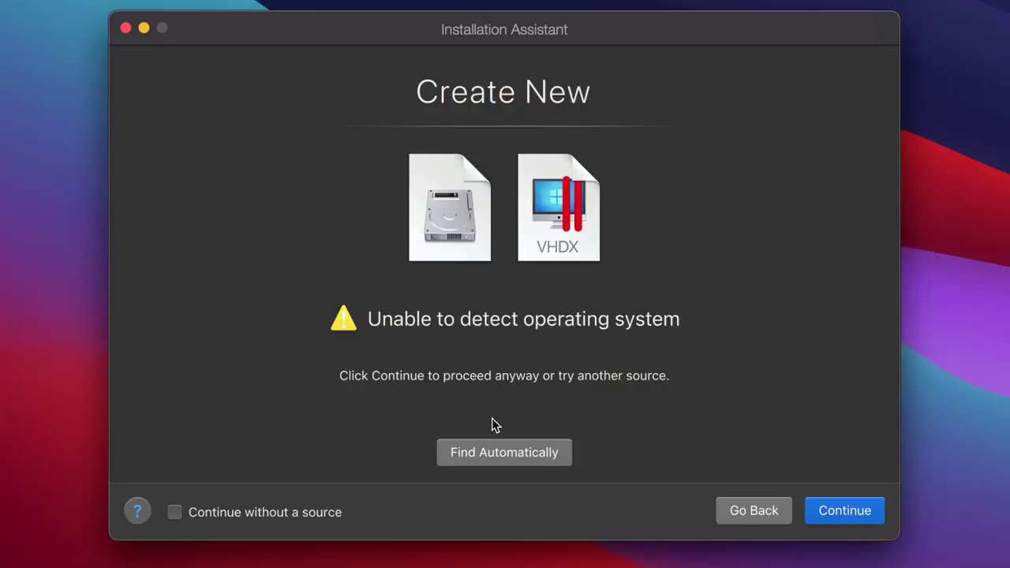
Proceed past the undetected OS and set the operating system type to Ubuntu Linux.
click(849, 518)
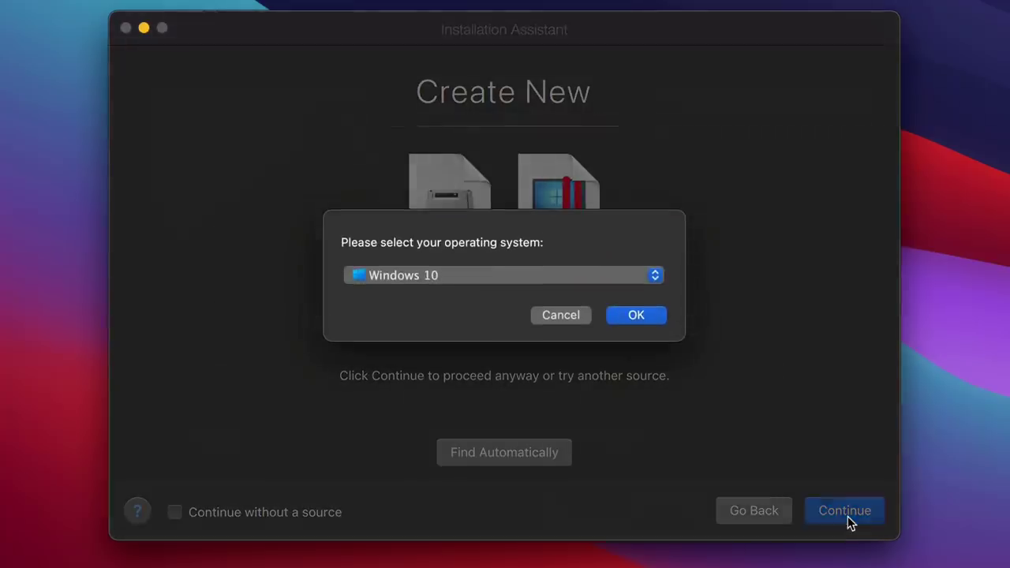
click(535, 280)
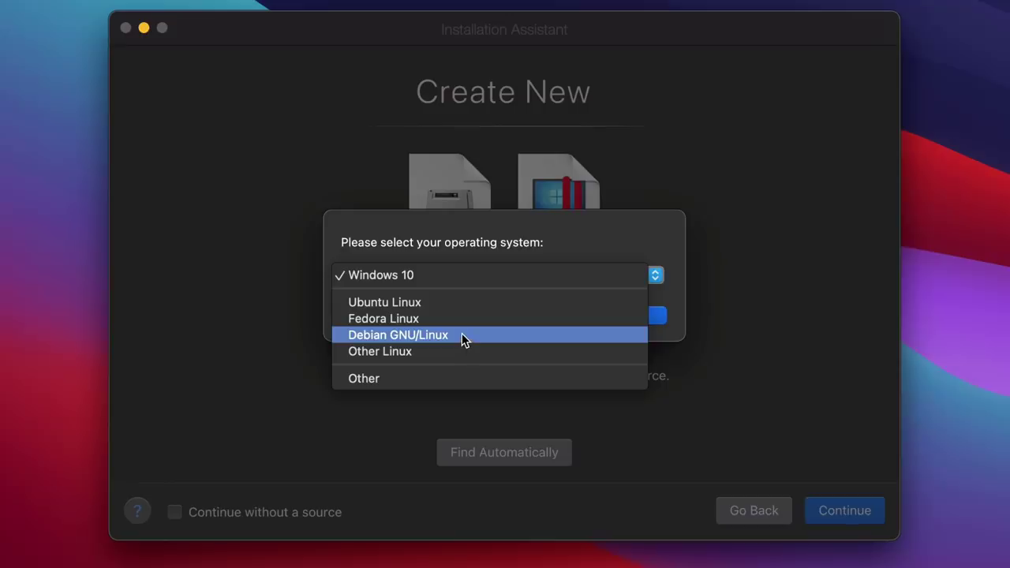
click(444, 303)
click(496, 270)
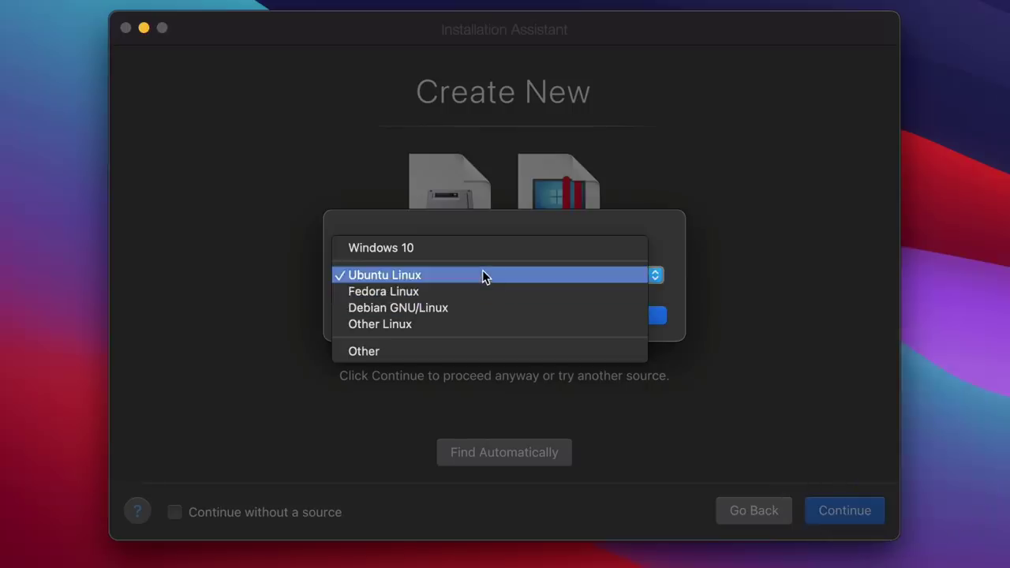
click(483, 273)
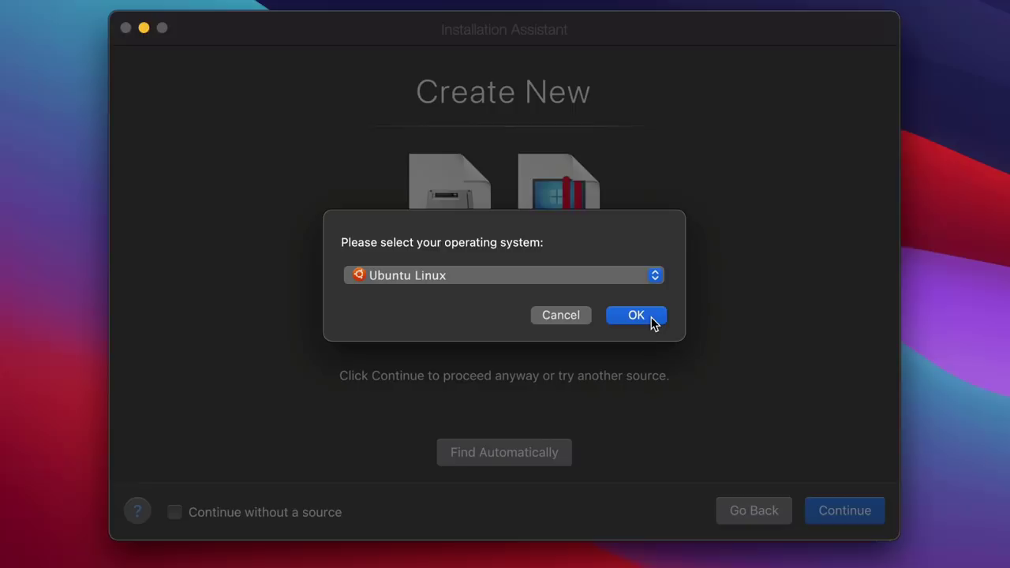
click(636, 316)
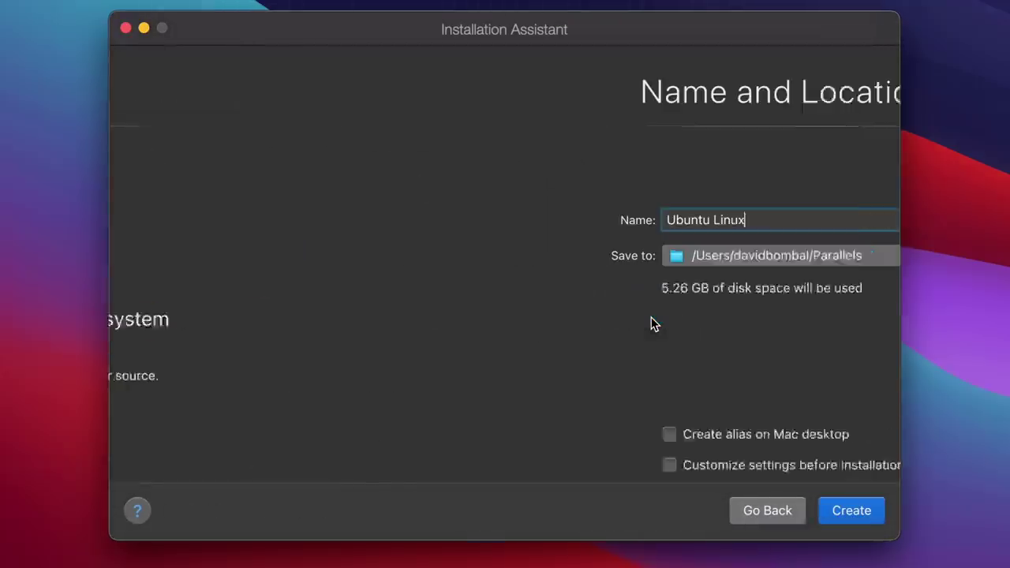
Name the virtual machine 'Kali 2021.1' and create it.
key(super+a)
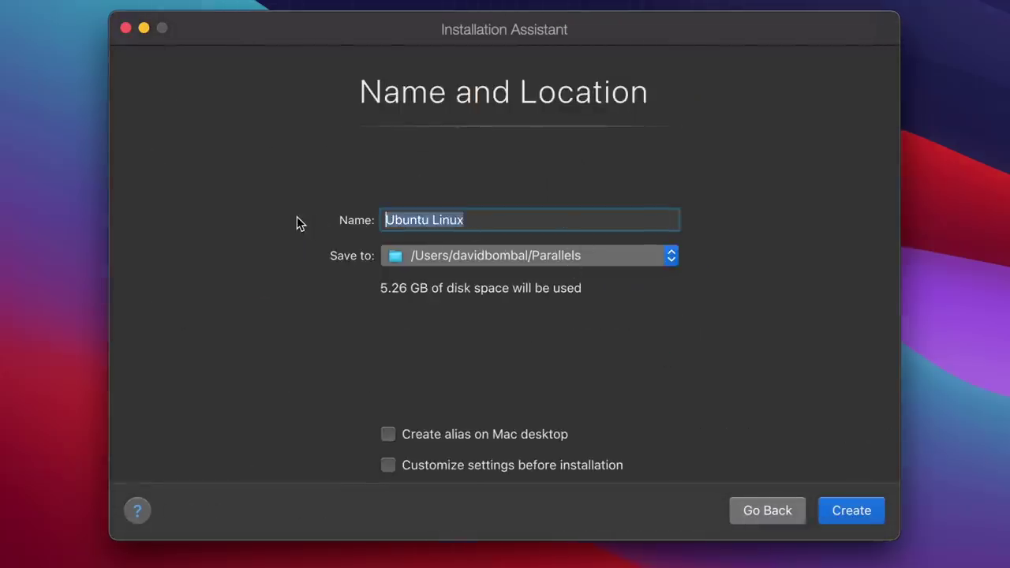
text(Kali 20201)
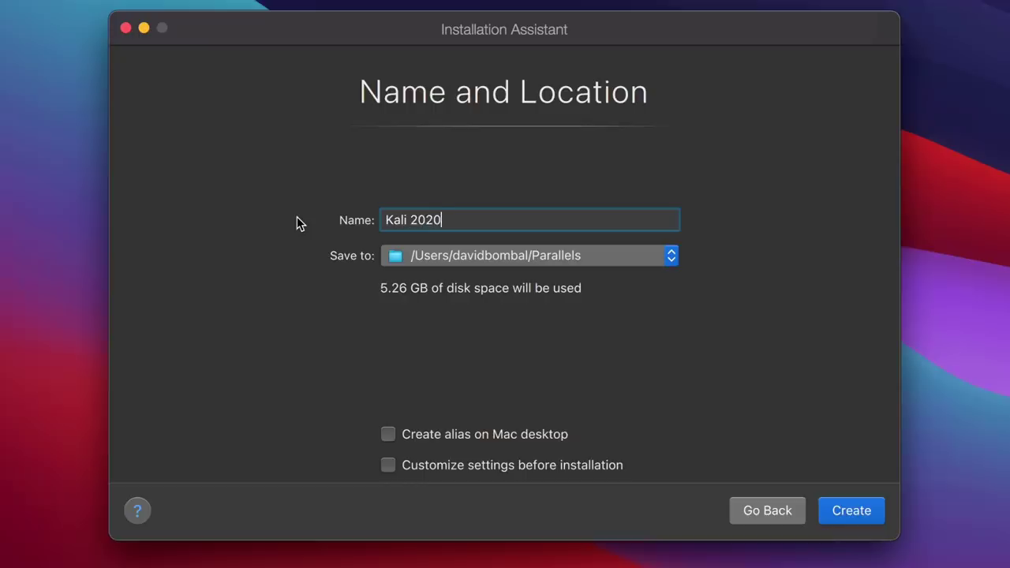
key(BackSpace)
key(BackSpace)
text(1.1)
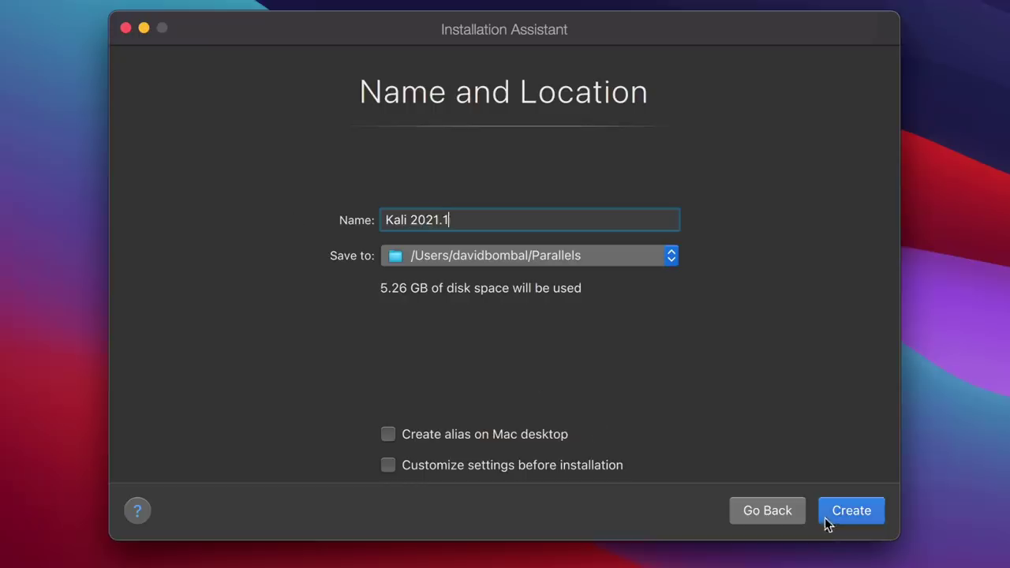
click(844, 513)
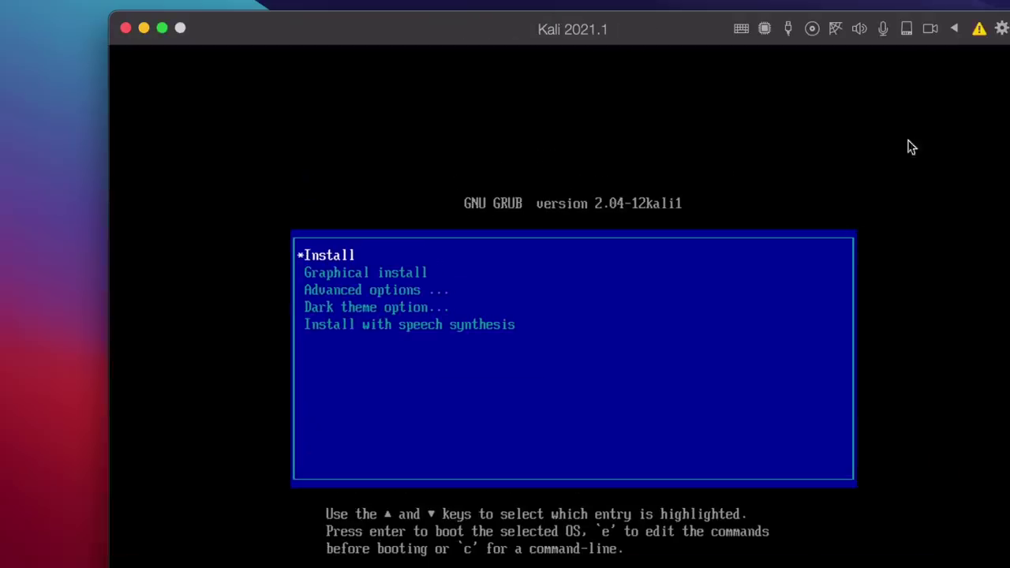
Boot the Graphical install option from the Kali boot menu.
drag(604, 39, 582, 19)
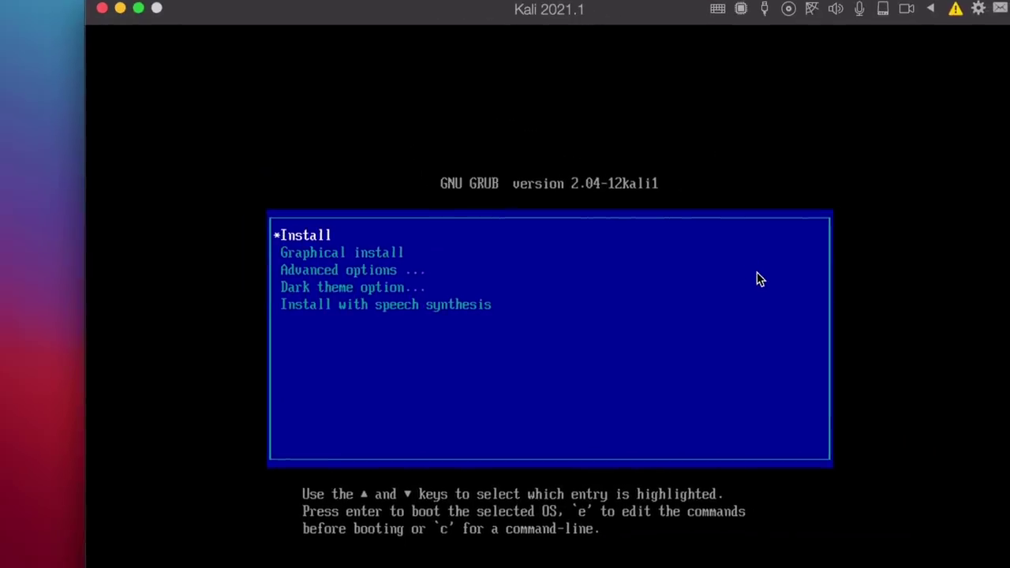
key(Down)
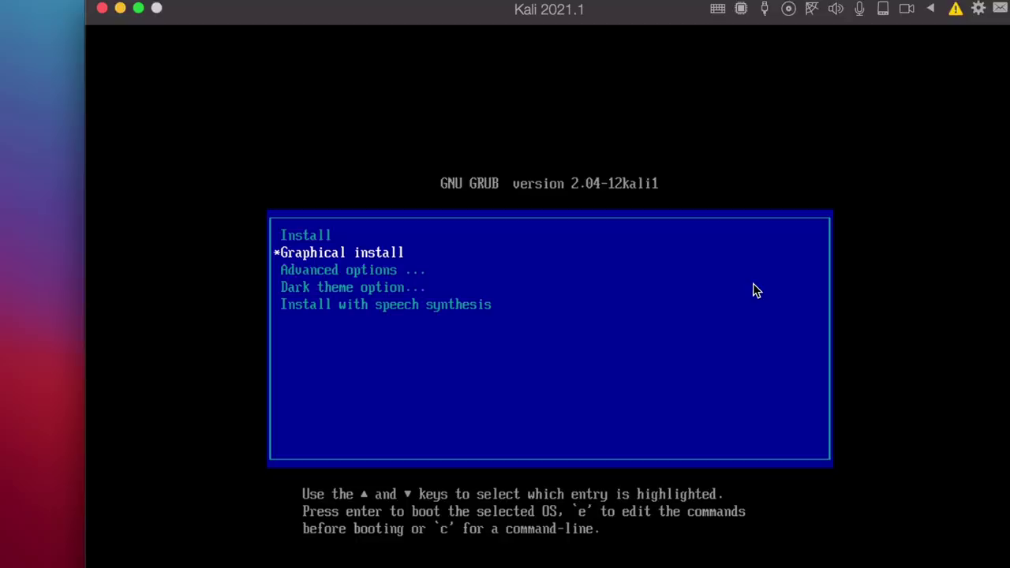
key(Up)
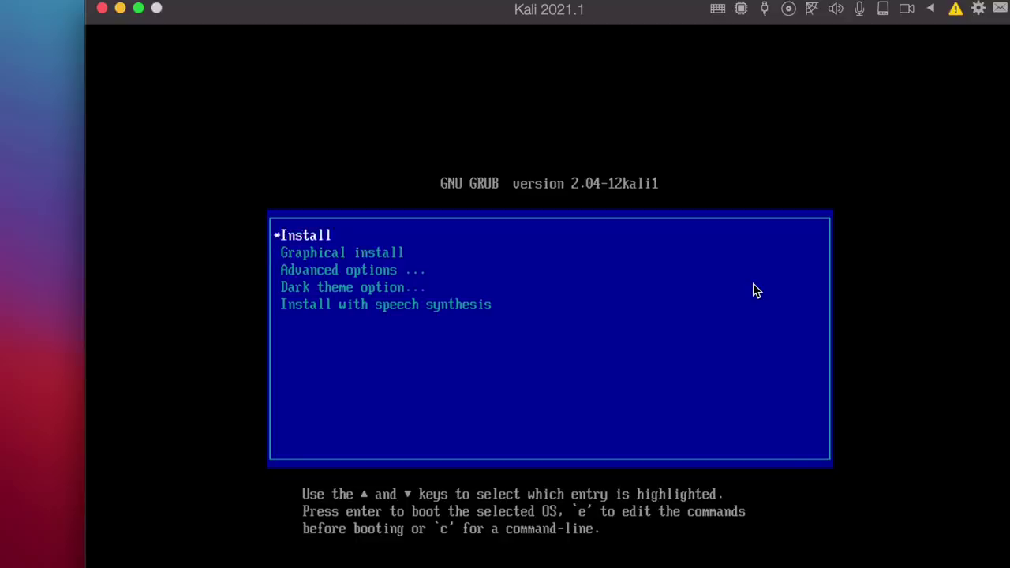
key(Down)
key(Return)
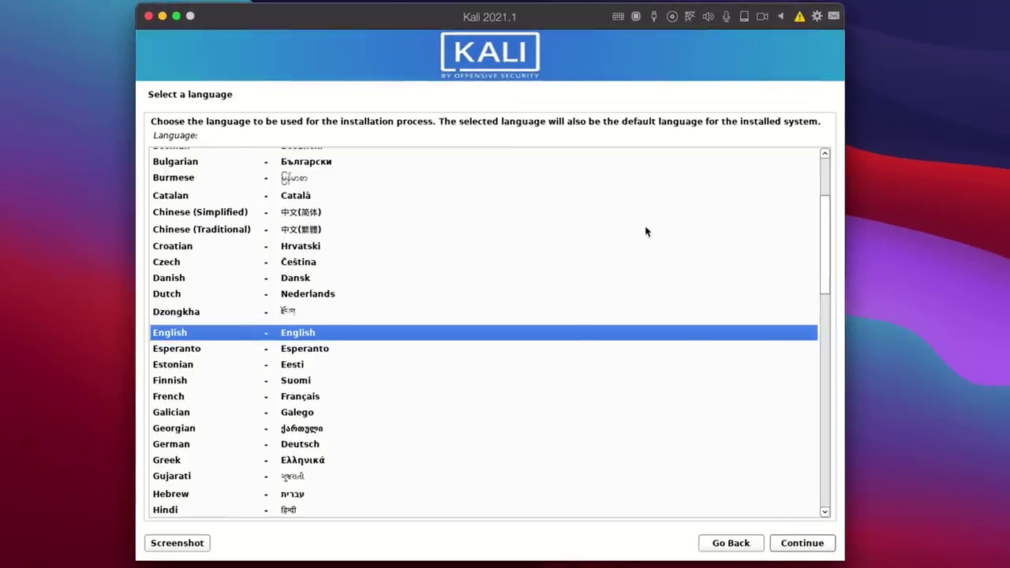
Accept English language, United States location and American English keymap.
click(802, 543)
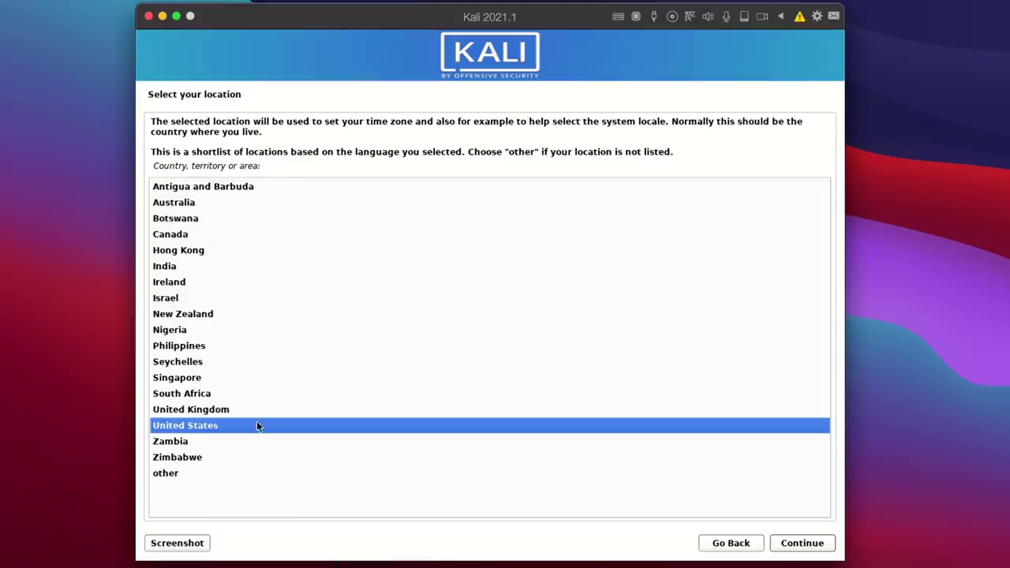
click(803, 543)
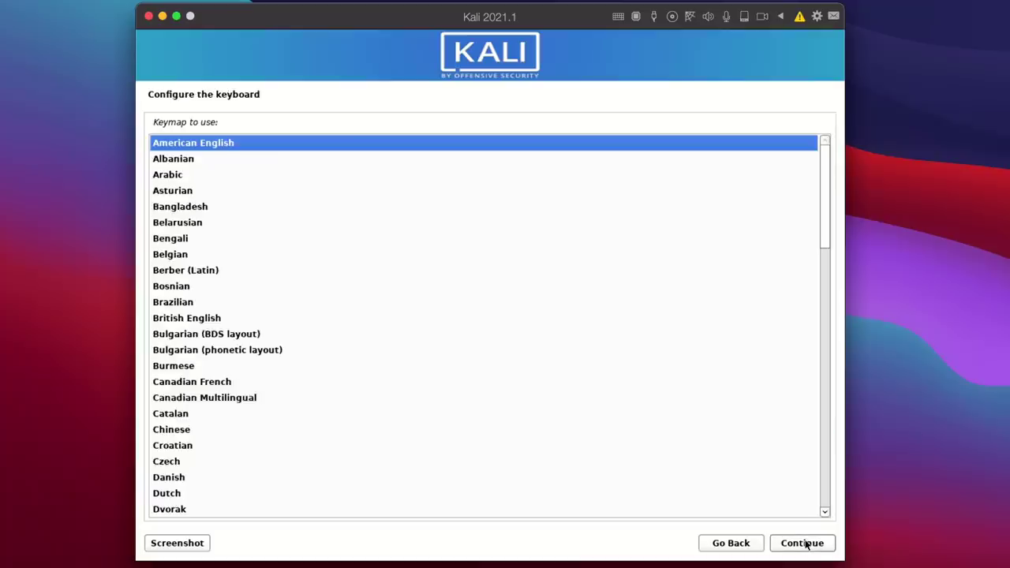
click(803, 543)
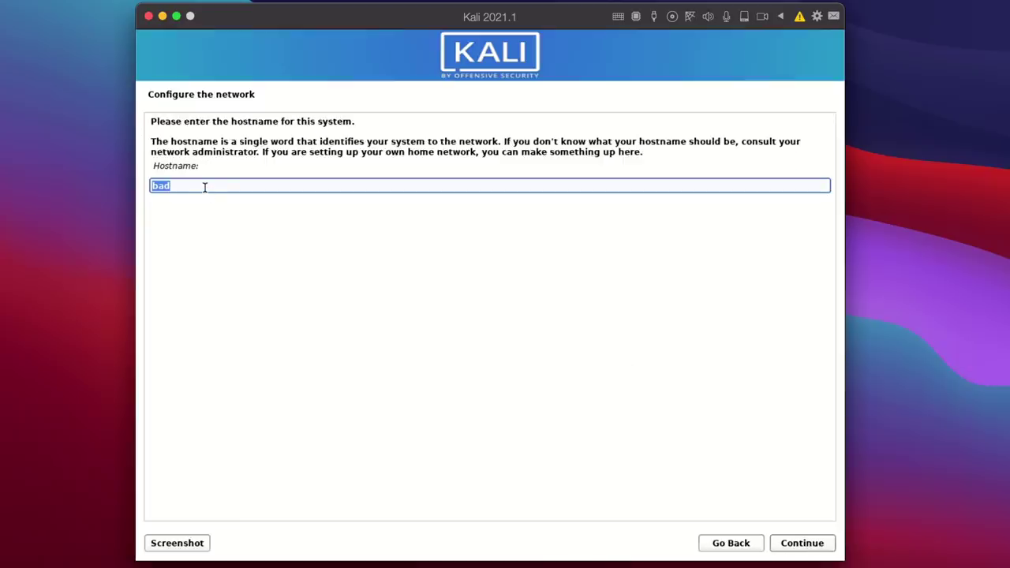
Keep hostname kali and domain localdomain, and enter the new user's full name and username.
text(kali)
click(793, 545)
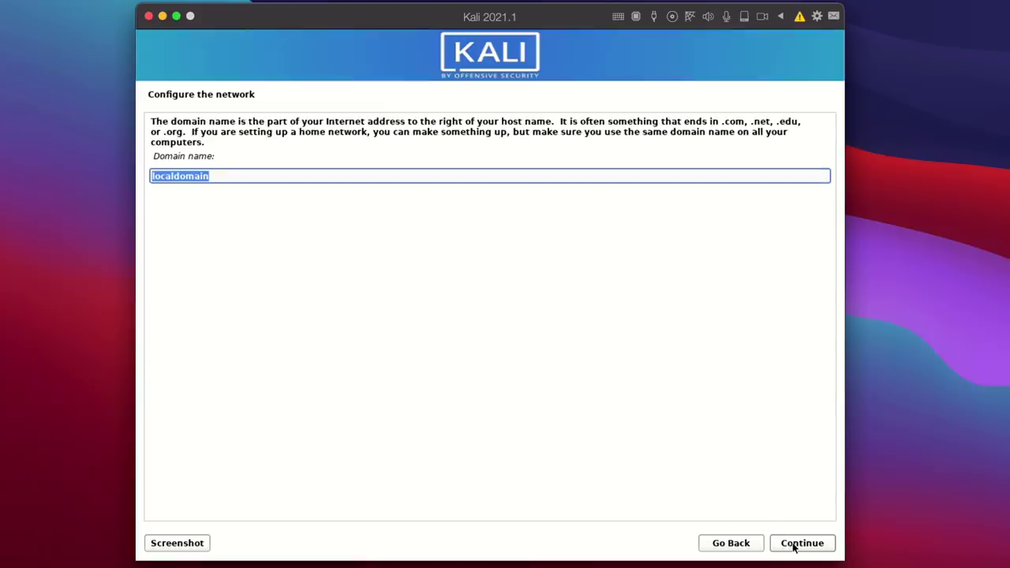
click(795, 544)
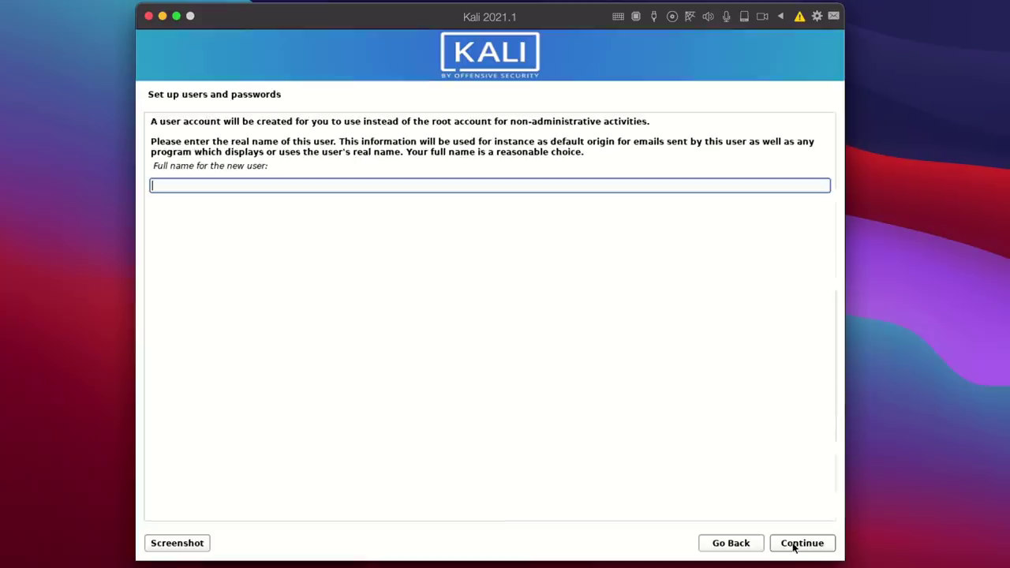
text(kali)
click(802, 545)
click(802, 544)
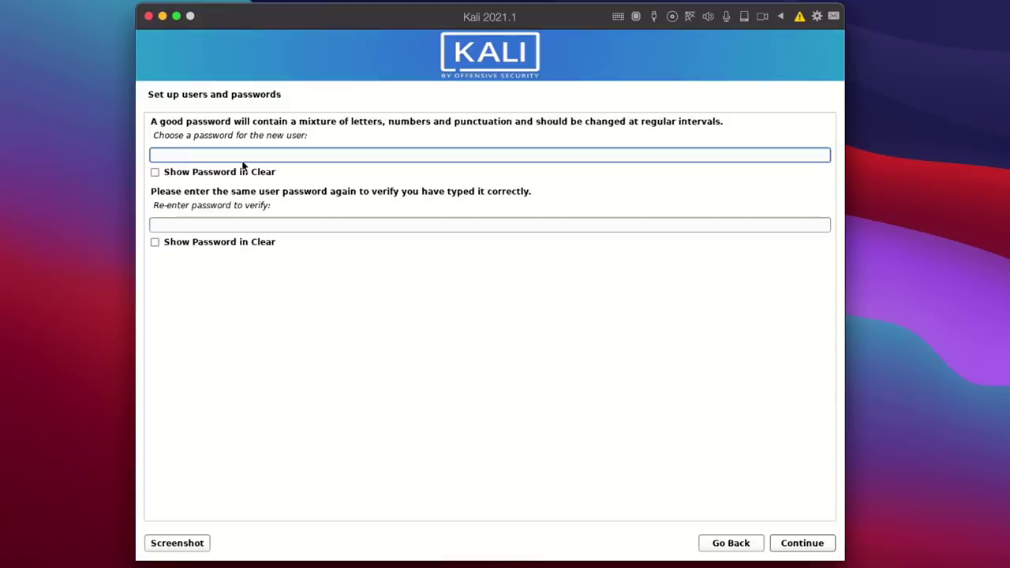
Enter and confirm the new user's password, showing both fields in clear text.
click(209, 173)
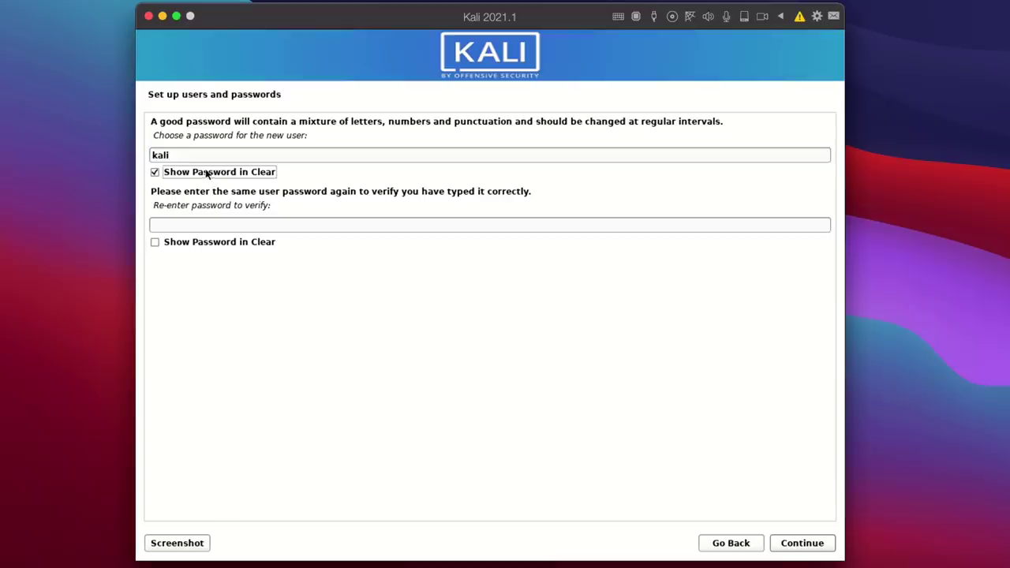
click(205, 225)
text(ka)
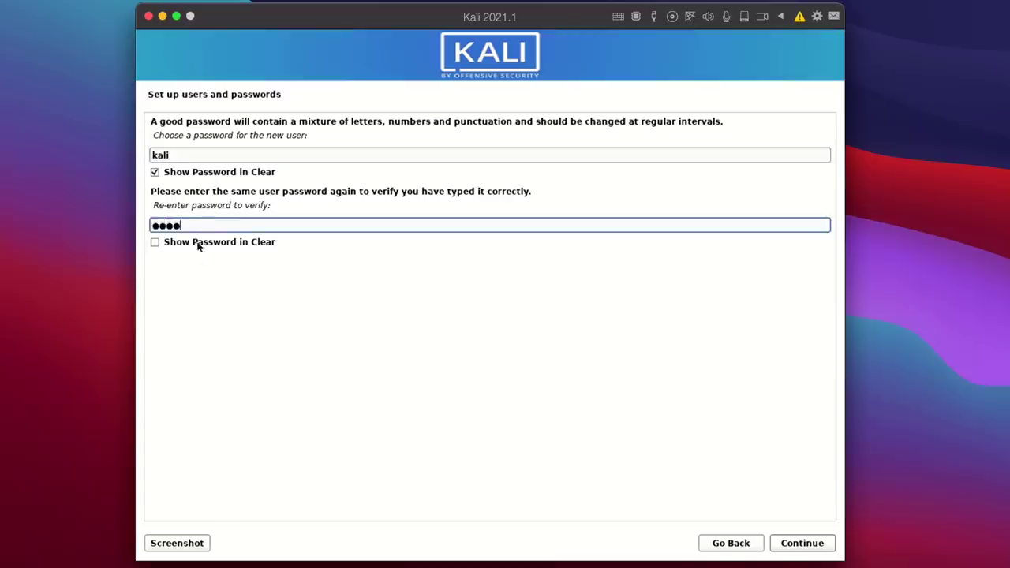
click(198, 243)
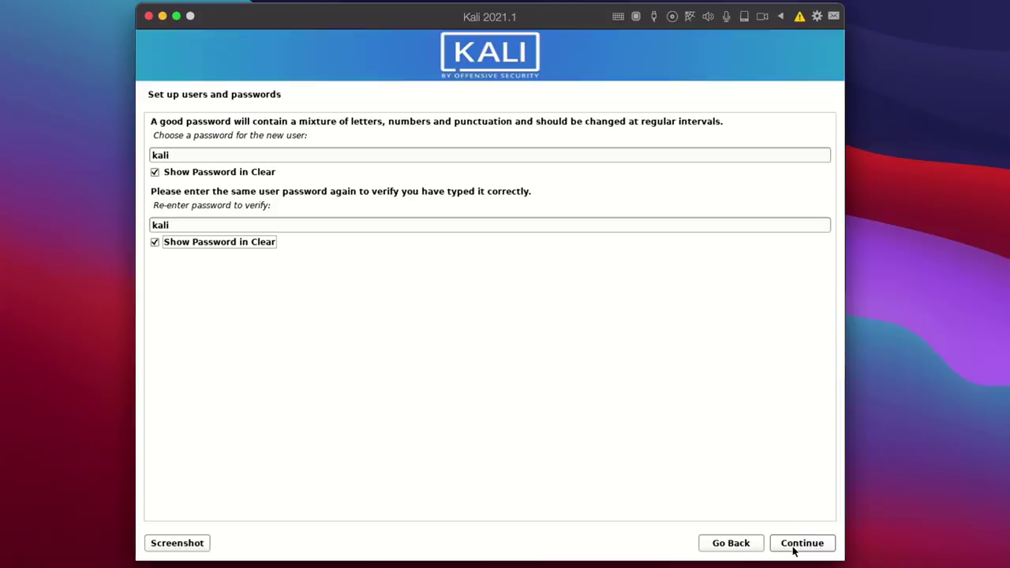
click(797, 543)
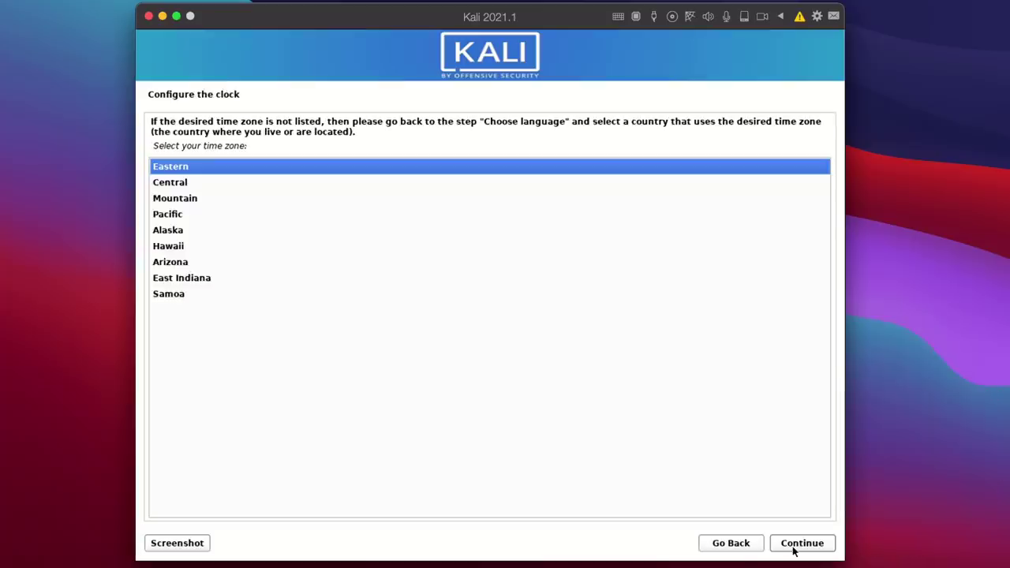
Keep Eastern time zone, guided-partition the entire disk with all files in one partition, and write changes.
click(798, 545)
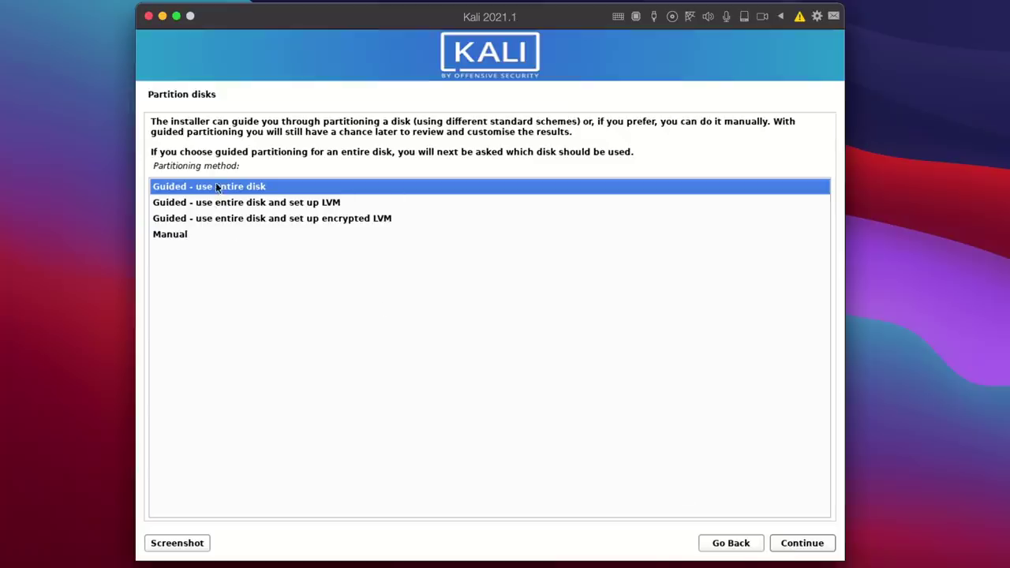
click(795, 547)
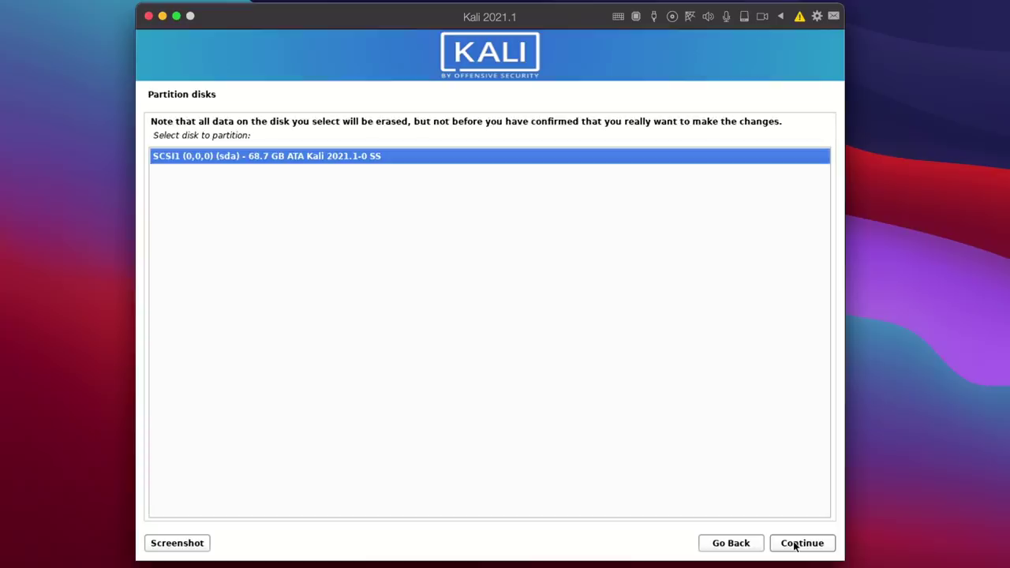
click(796, 546)
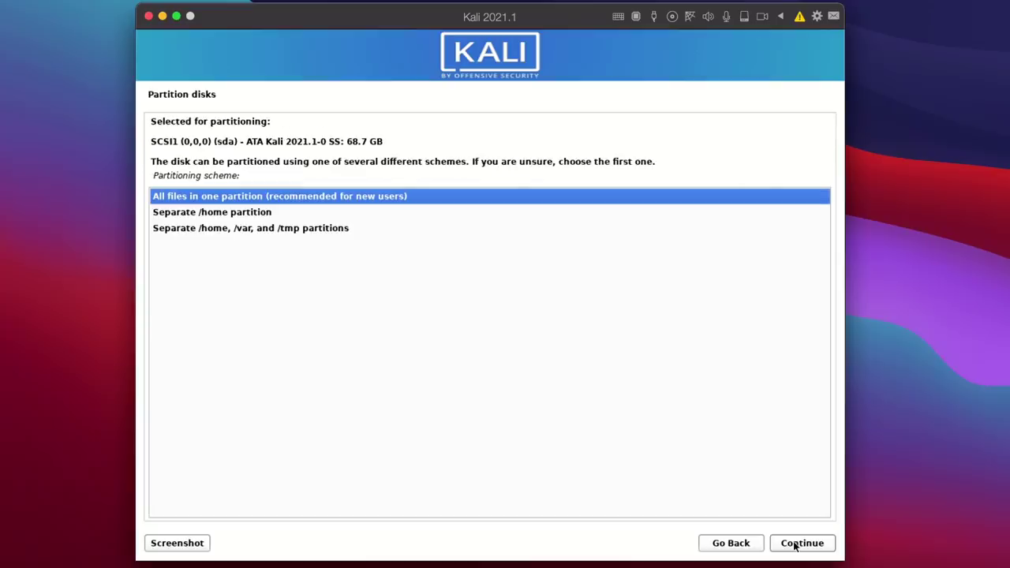
click(795, 546)
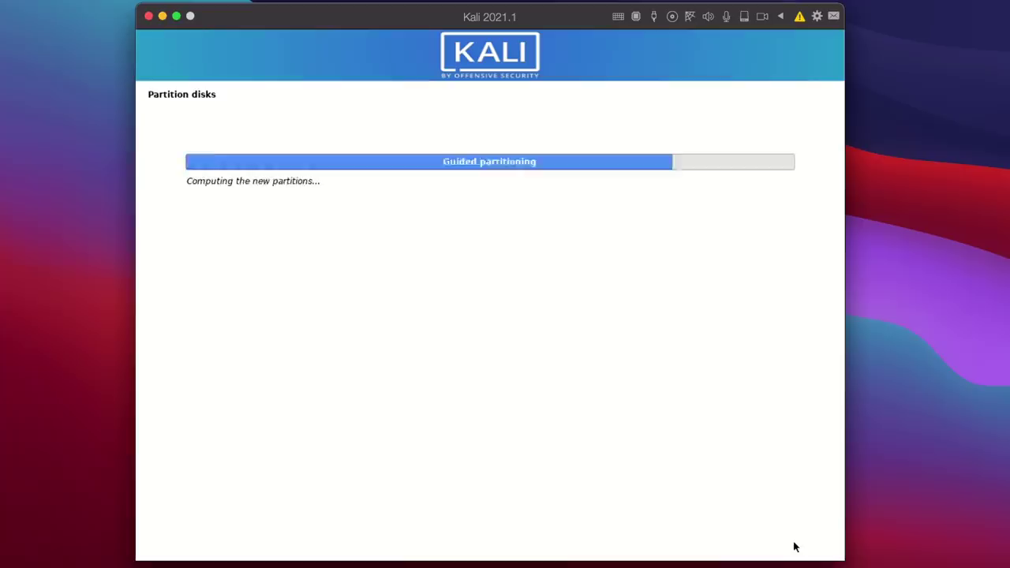
click(795, 546)
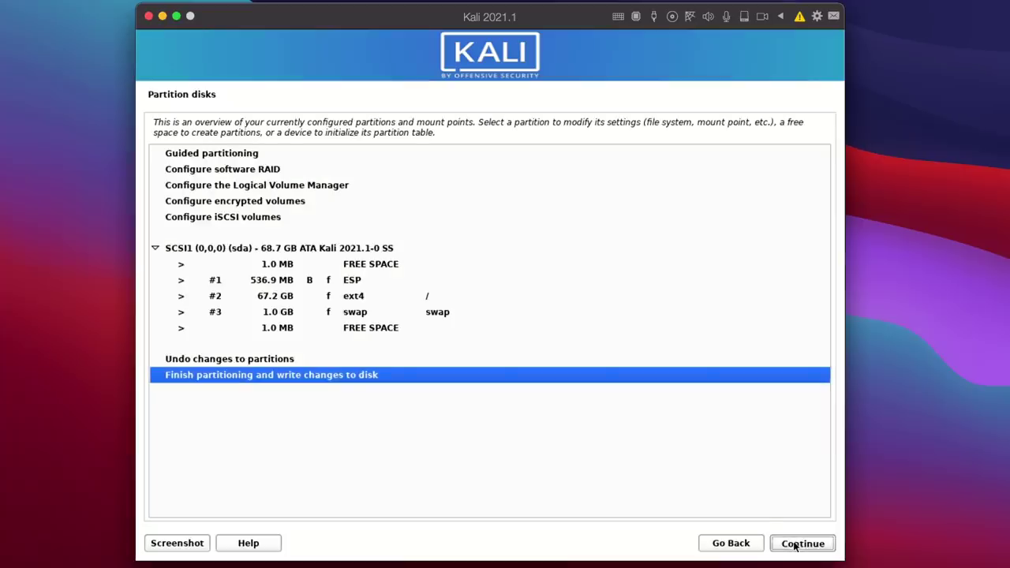
click(156, 257)
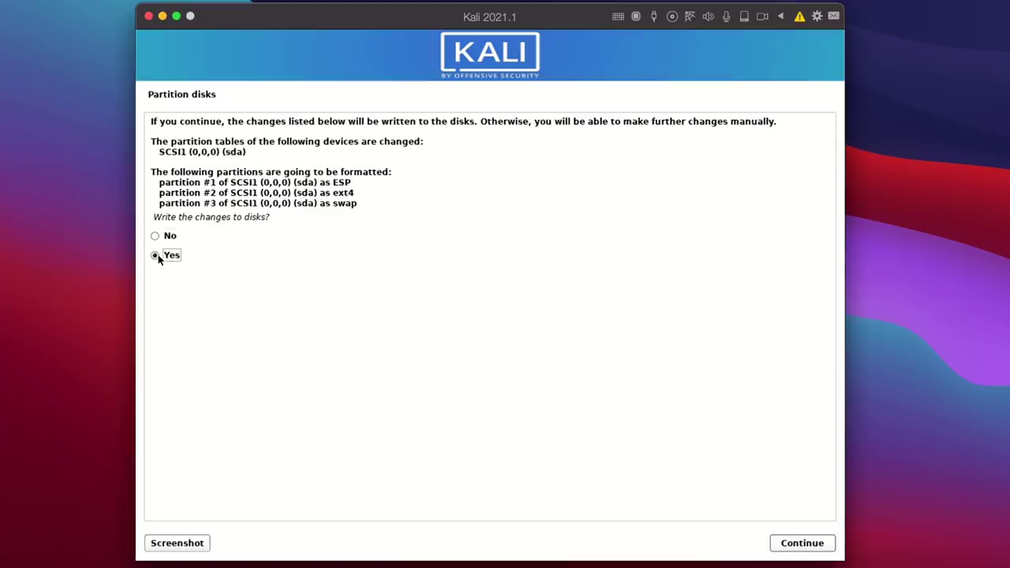
click(802, 543)
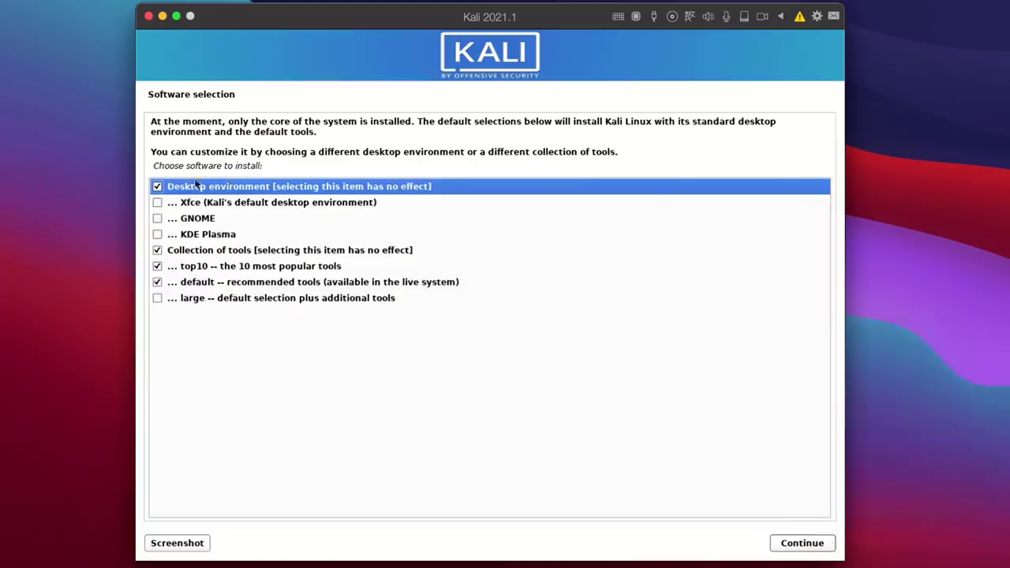
Tick Xfce and the large tool collection in Software selection, then start installing.
click(157, 204)
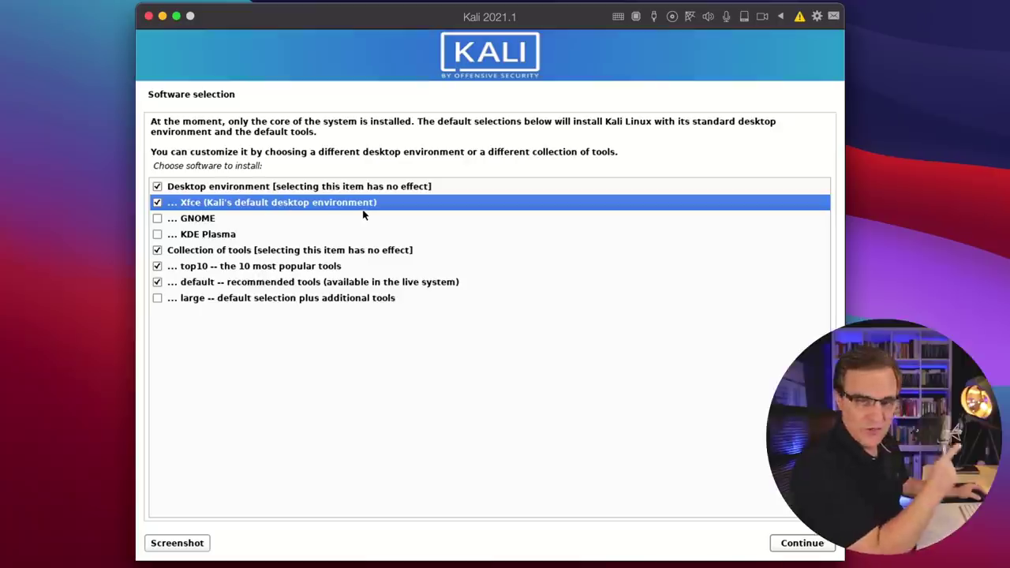
click(184, 299)
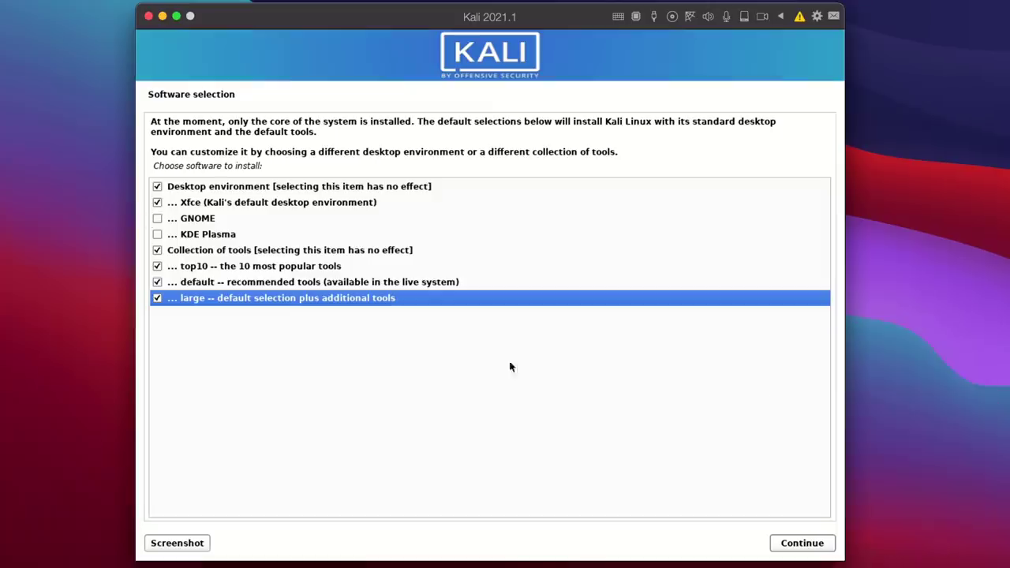
click(803, 544)
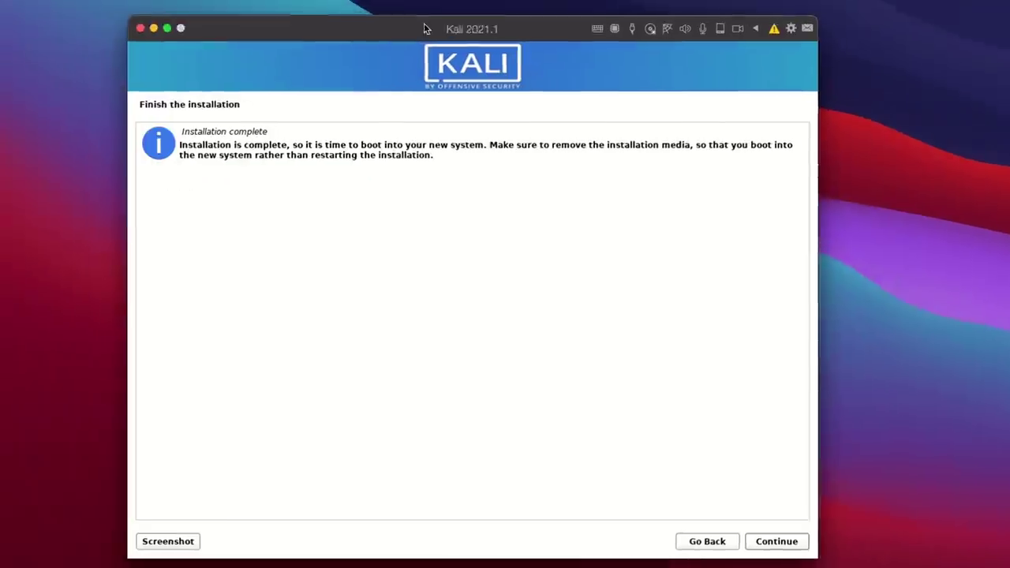
Nudge the VM window right and finish the installation to reboot into Kali.
drag(424, 28, 441, 30)
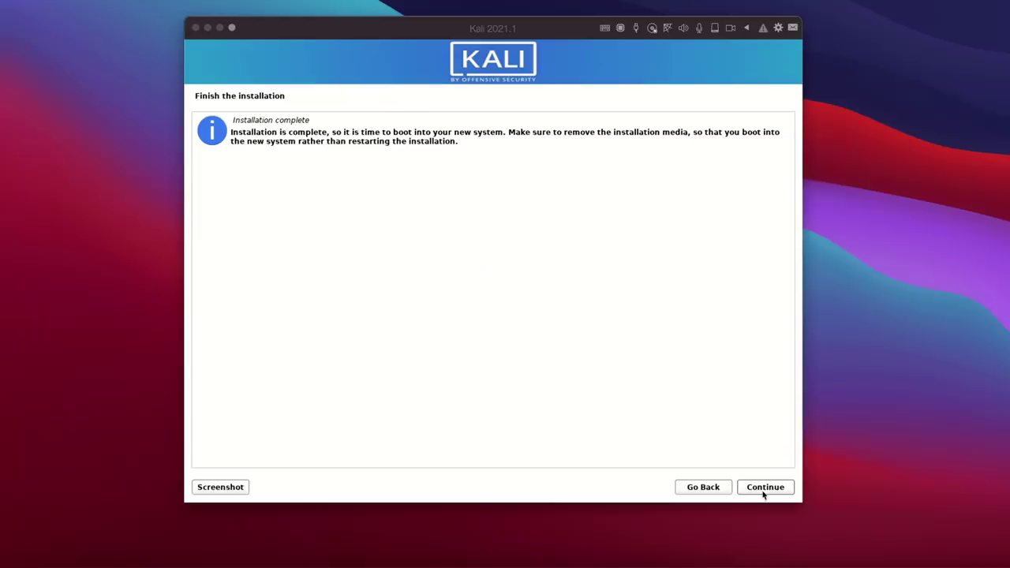
click(763, 487)
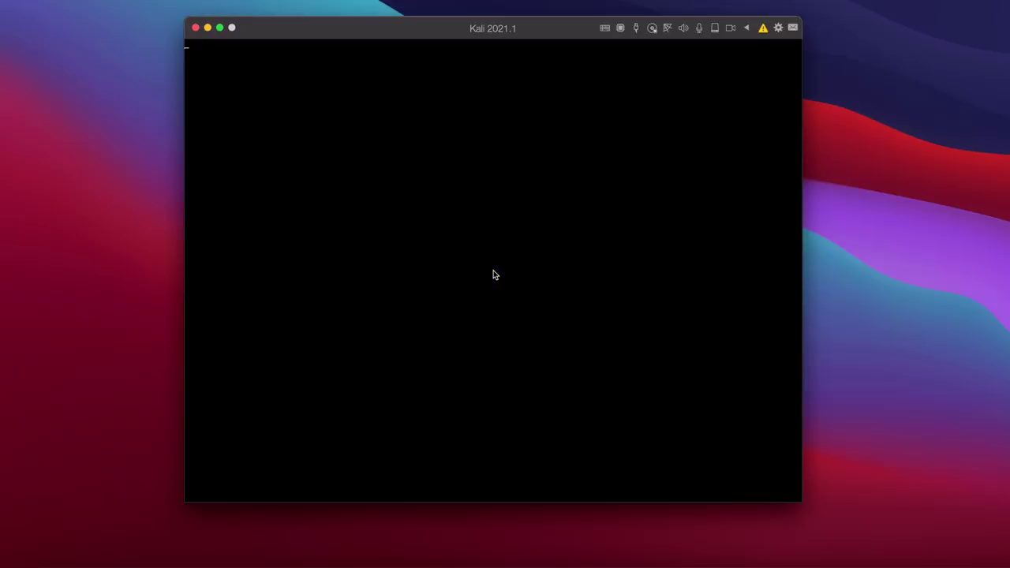
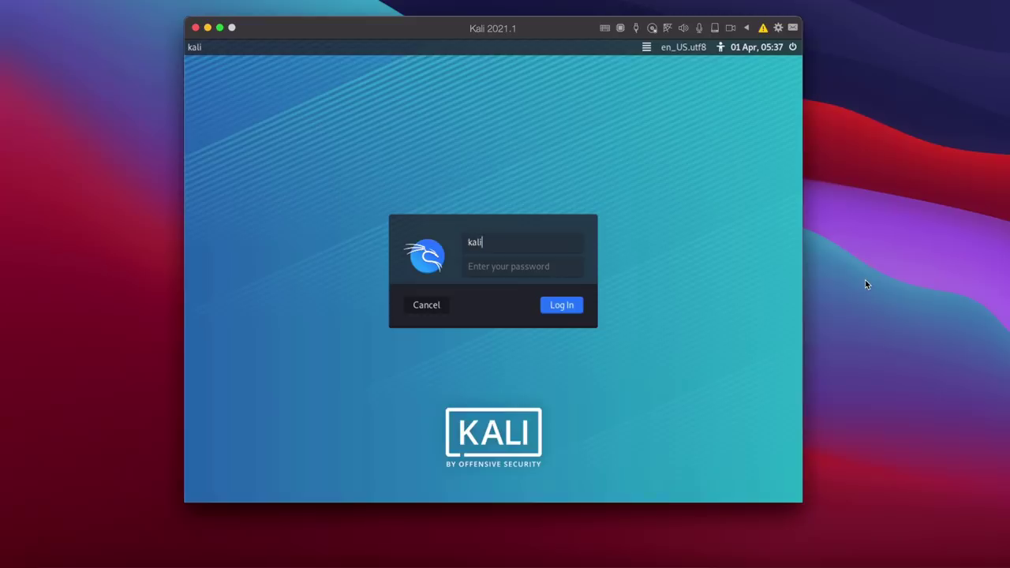
Log in to the Kali desktop with the user's username and password.
key(Return)
key(Return)
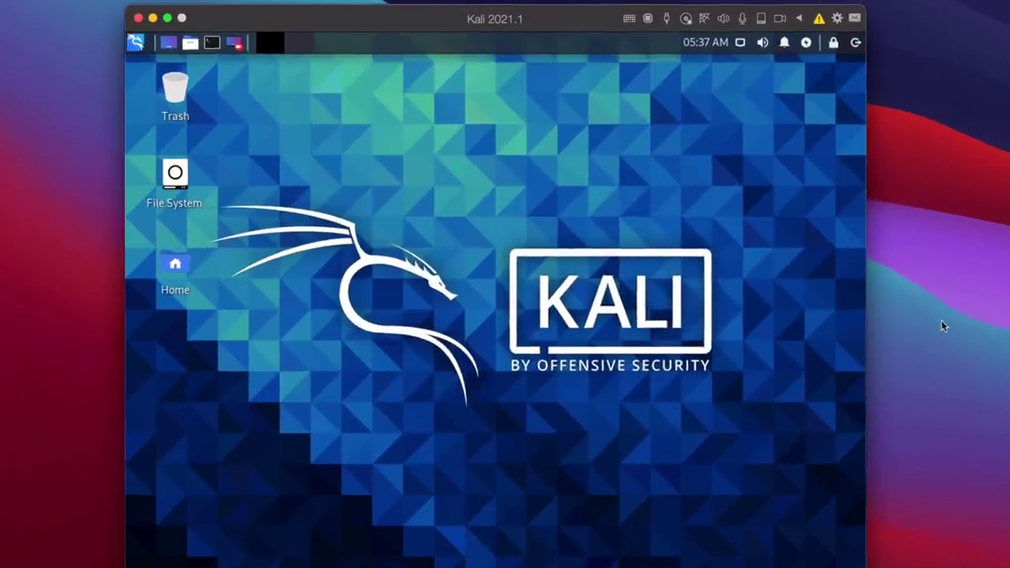
Ping google.com in a terminal, stop it, and close the terminal.
key(ctrl+alt+t)
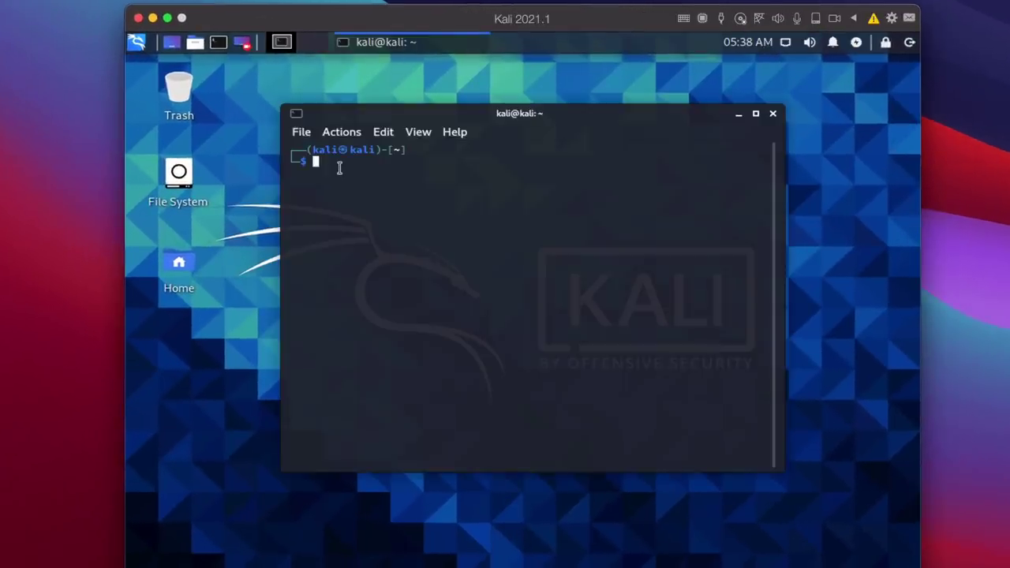
text(ping google.com)
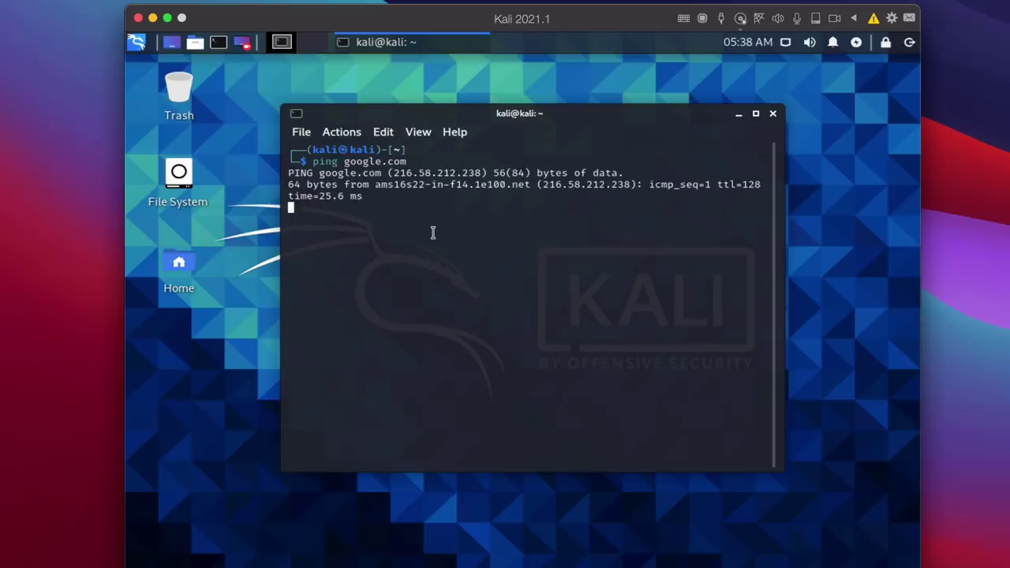
key(ctrl+c)
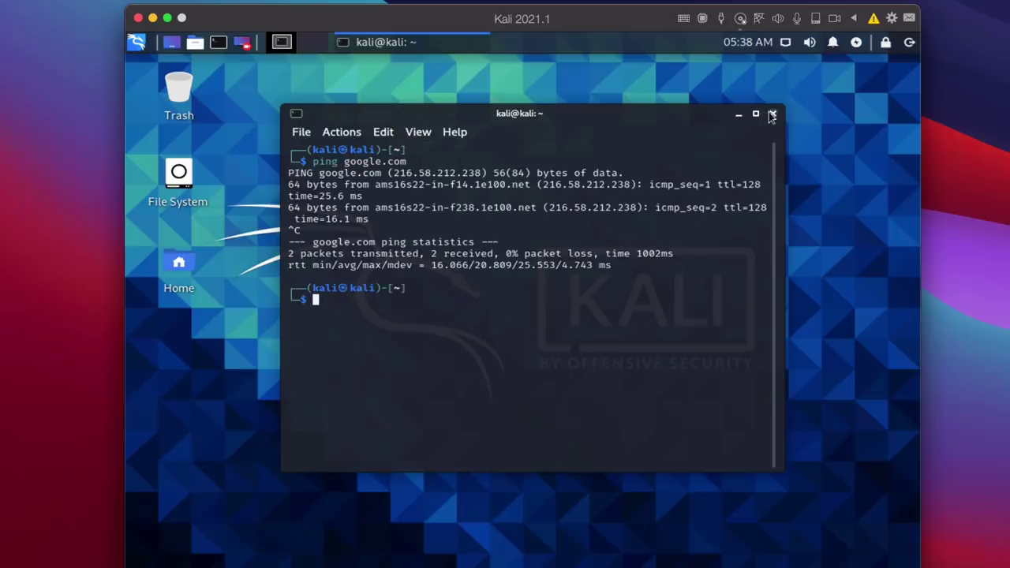
click(772, 115)
Open kali.org in Firefox ESR, then close Firefox along with both tabs.
click(137, 42)
text(fir)
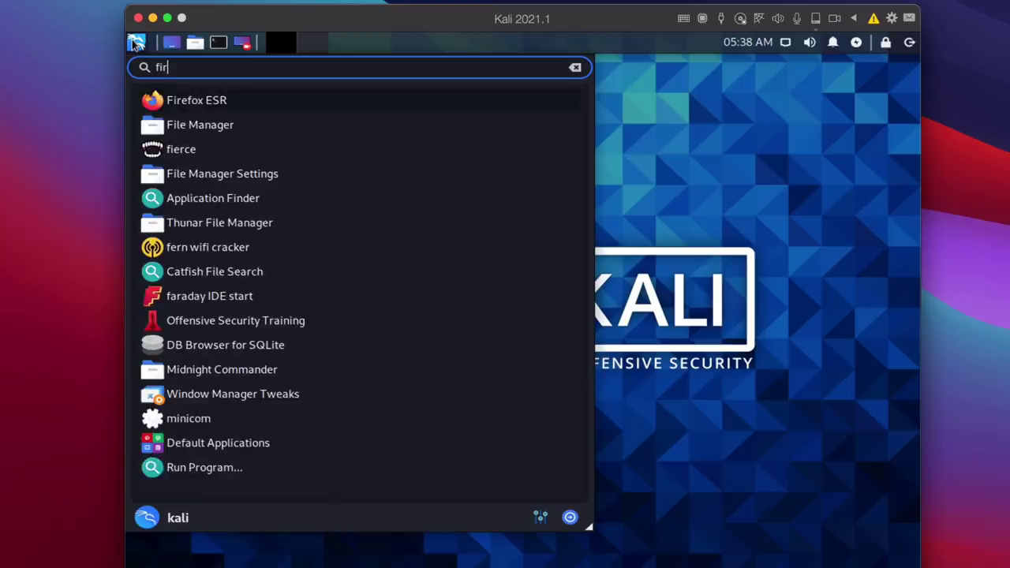
click(191, 97)
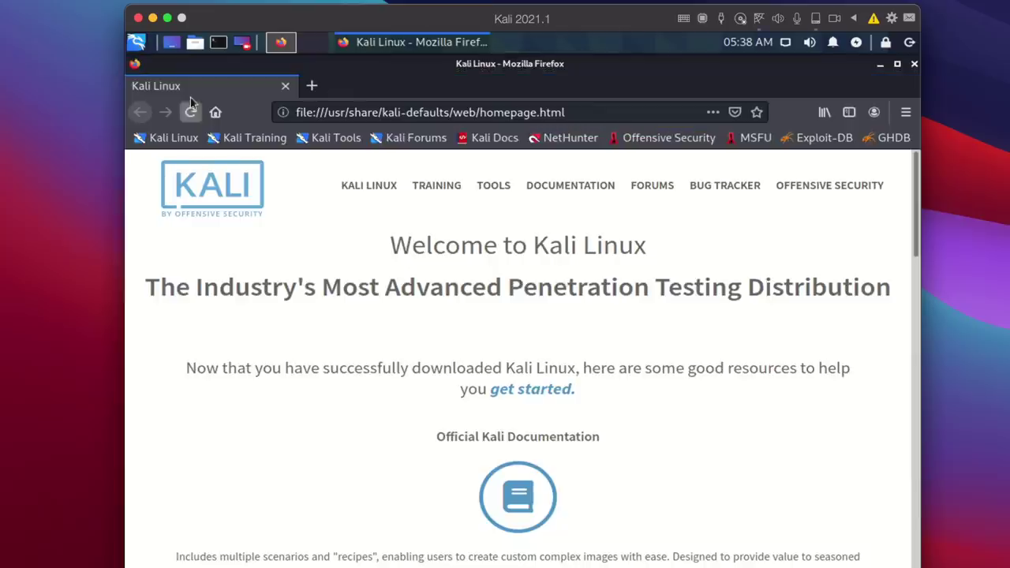
click(384, 185)
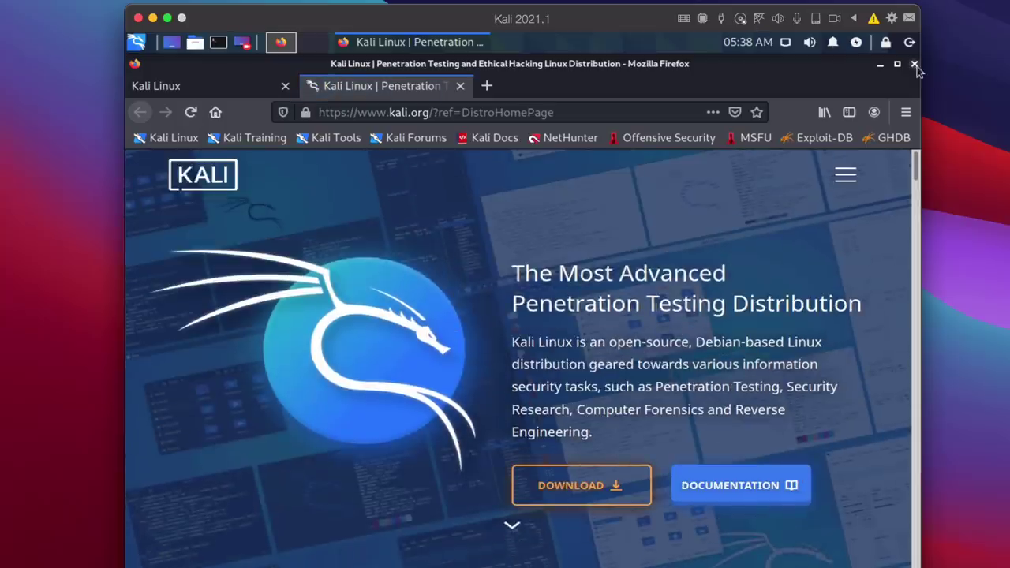
click(914, 64)
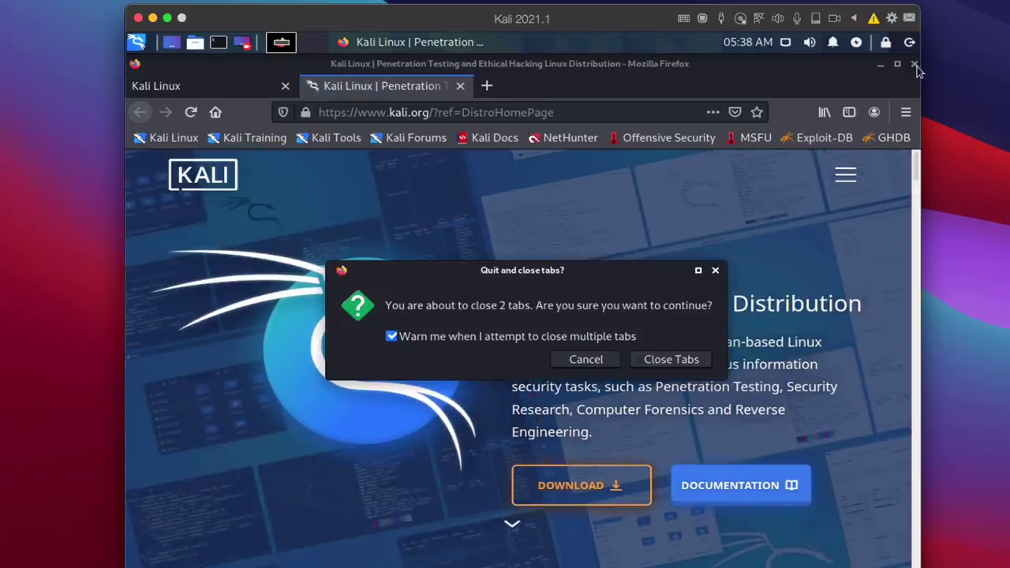
click(668, 359)
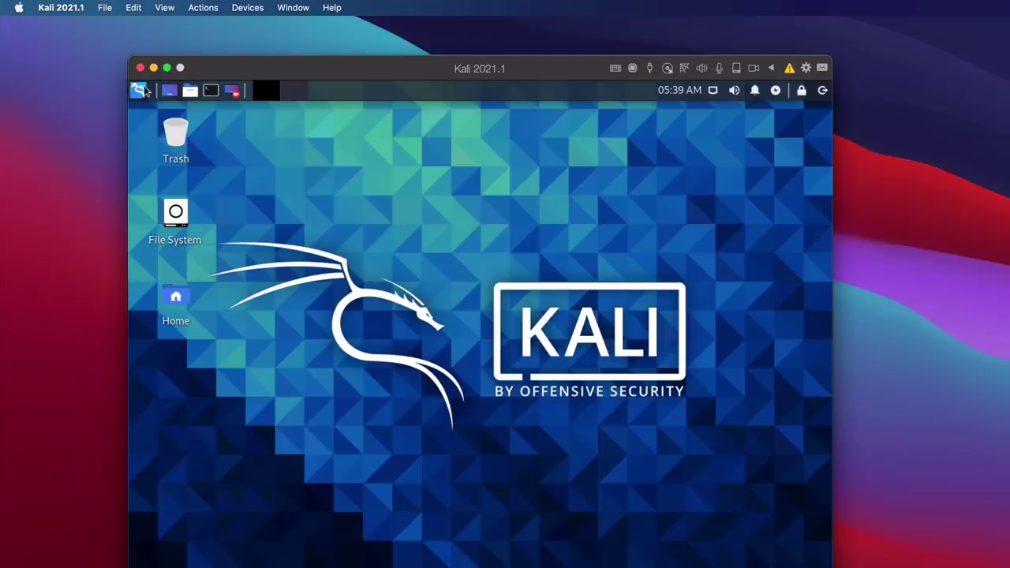
Open Kali's Display settings and switch the resolution to 1920x1080, keeping the new configuration.
click(210, 94)
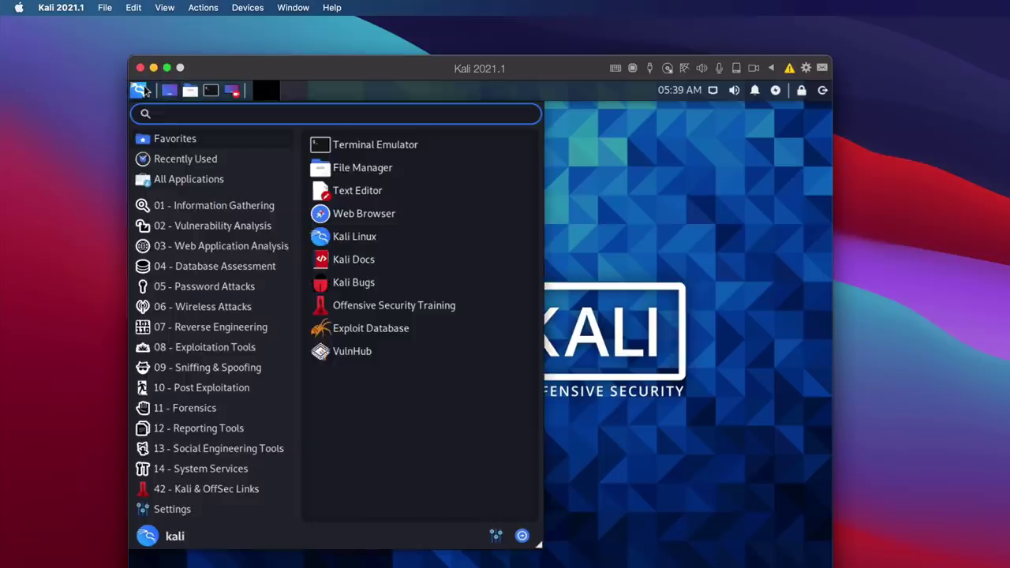
text(dis)
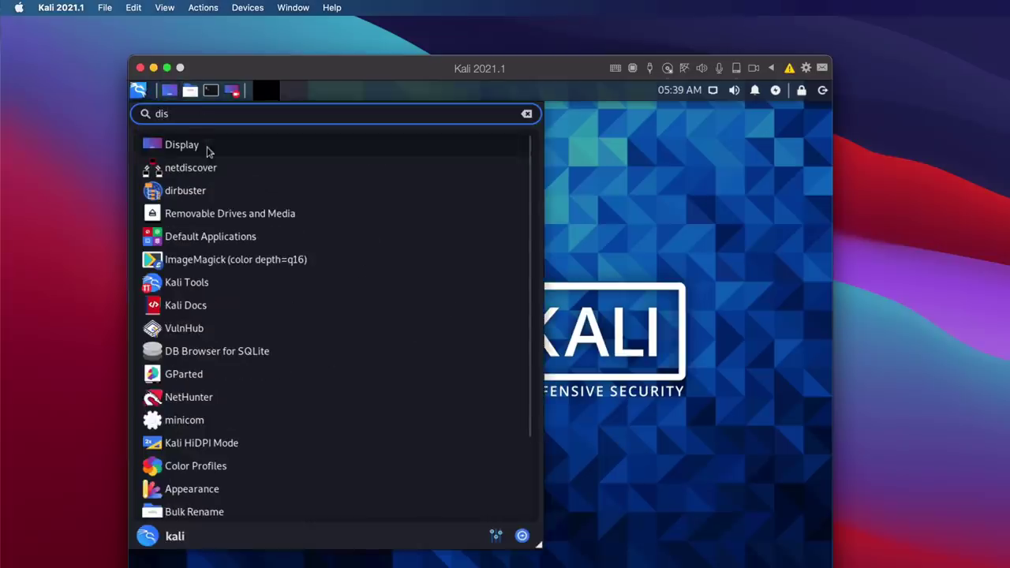
click(209, 151)
click(531, 204)
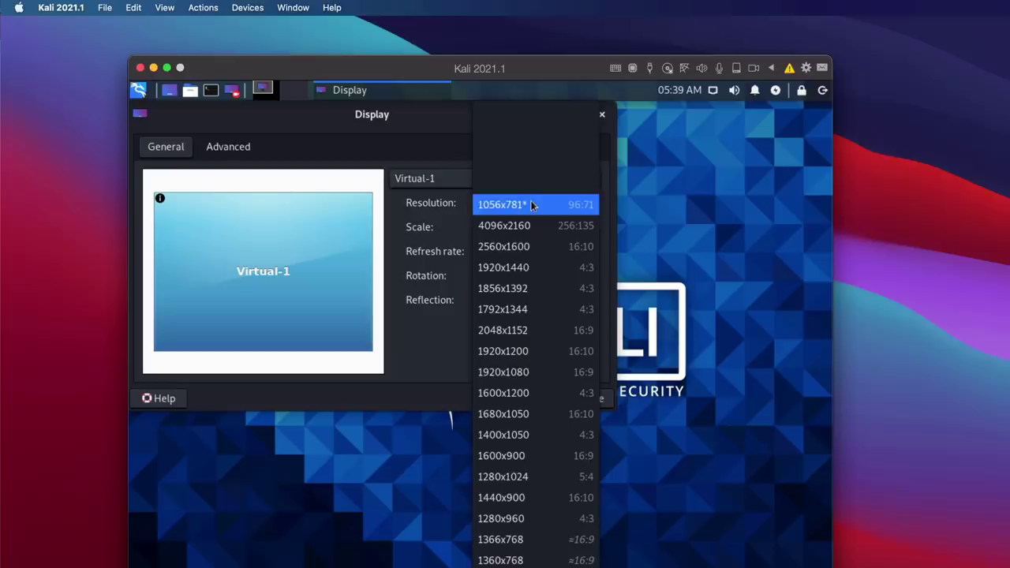
click(558, 372)
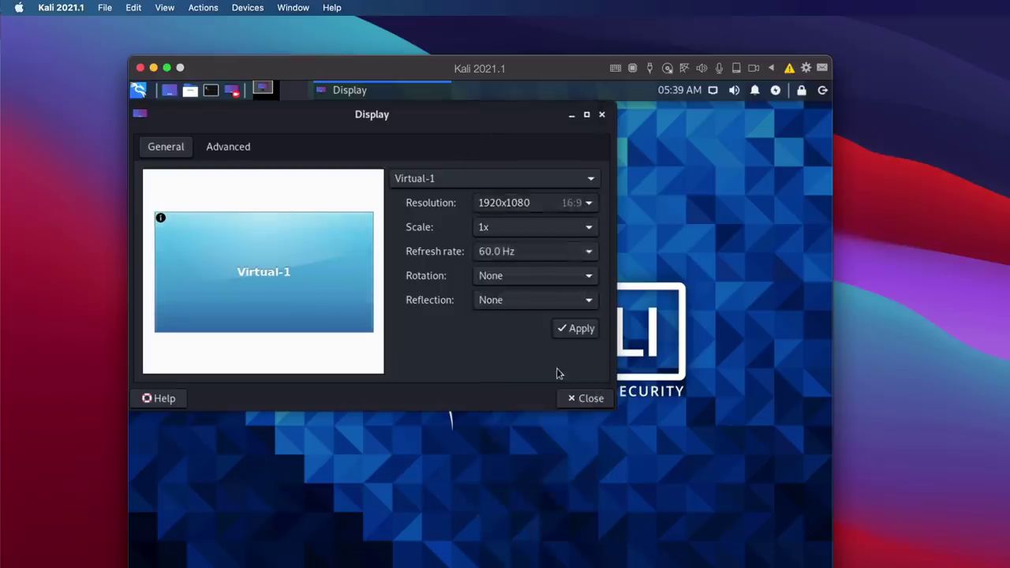
click(574, 329)
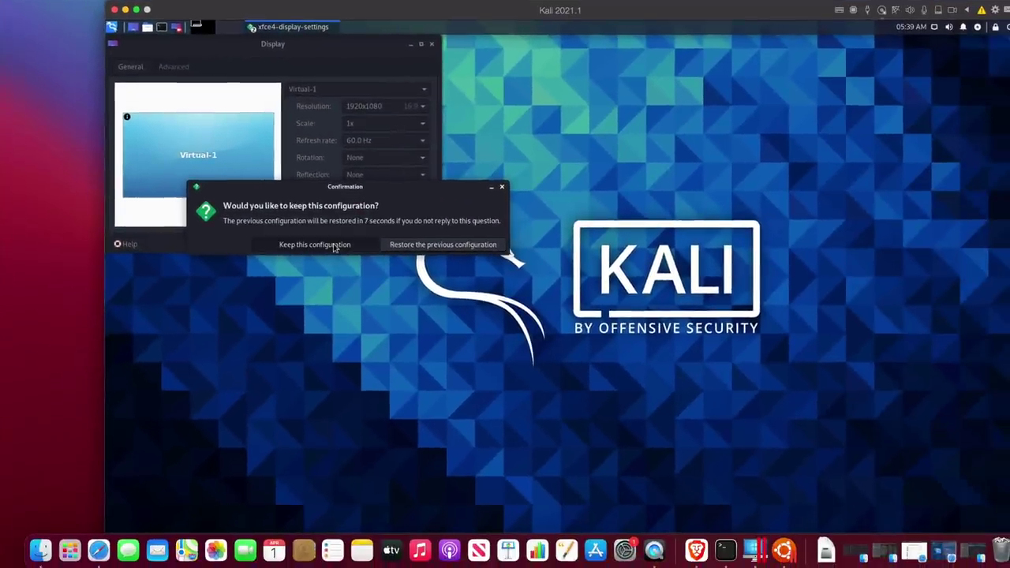
click(335, 246)
Change the resolution to 1280x768, keep it, and close Display settings.
drag(434, 16, 357, 5)
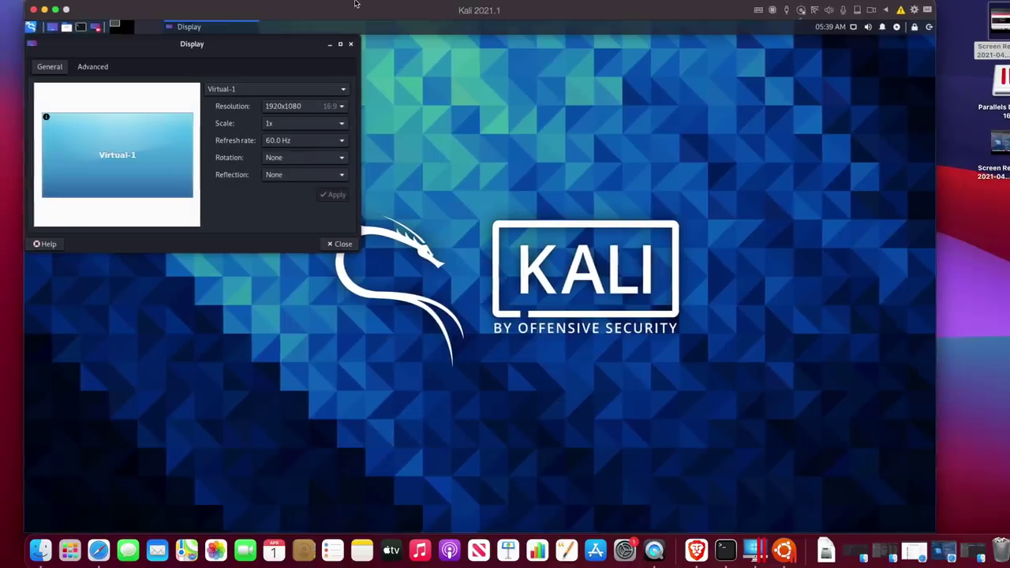
click(316, 106)
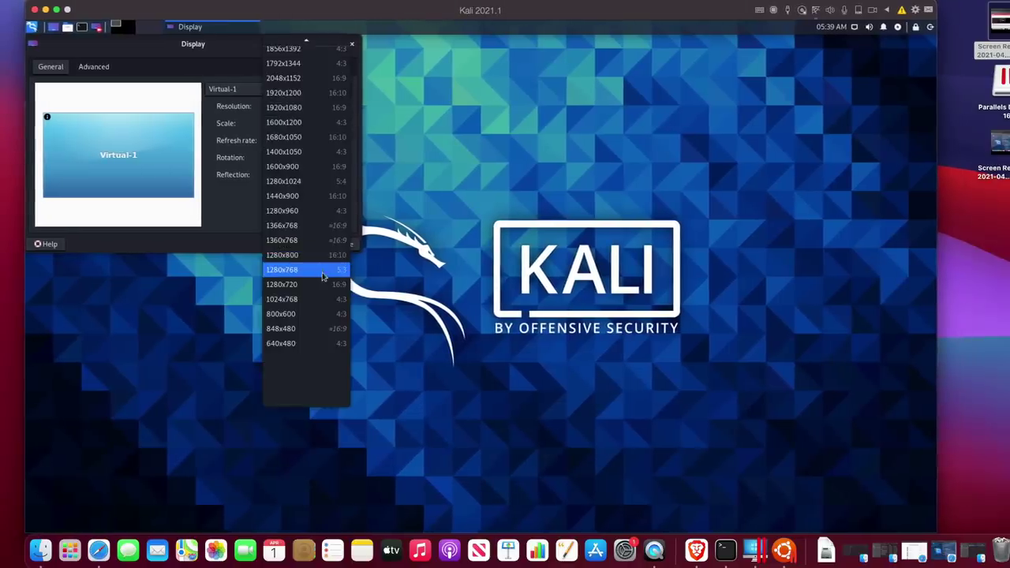
click(322, 274)
click(331, 199)
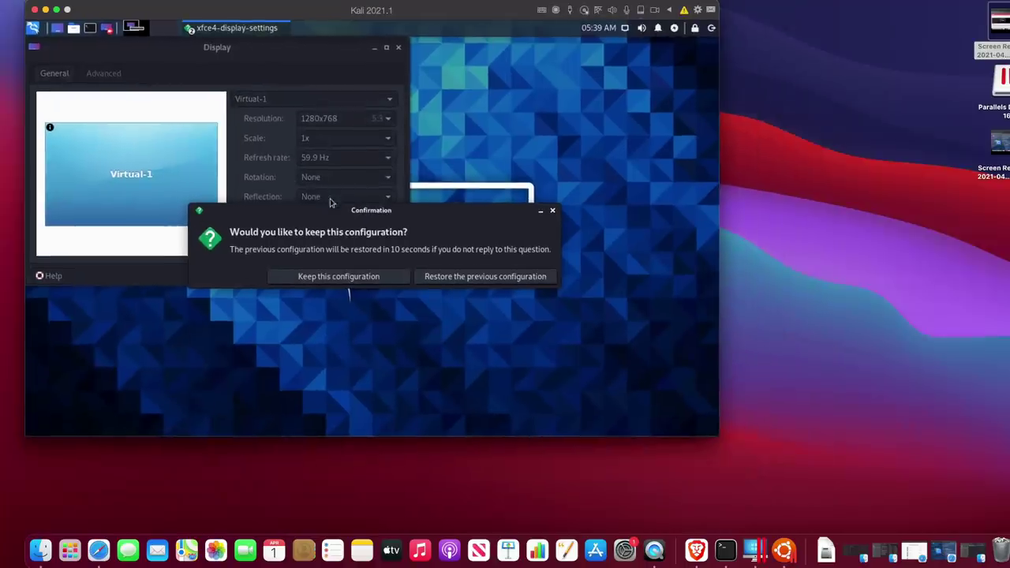
click(333, 277)
click(388, 276)
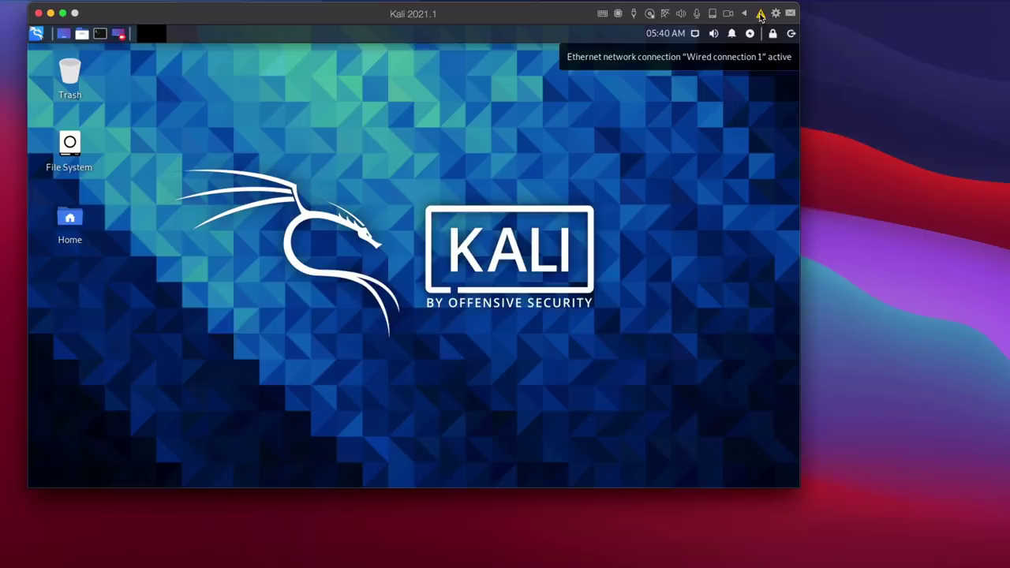
Start Install Parallels Tools, connect the Tools disc, and open it in the file manager.
click(760, 15)
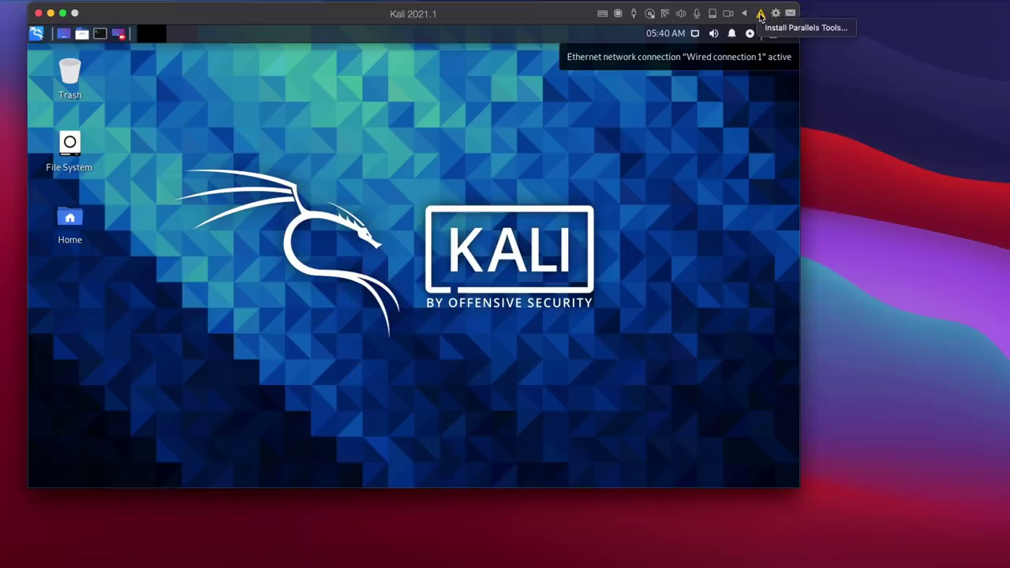
click(785, 32)
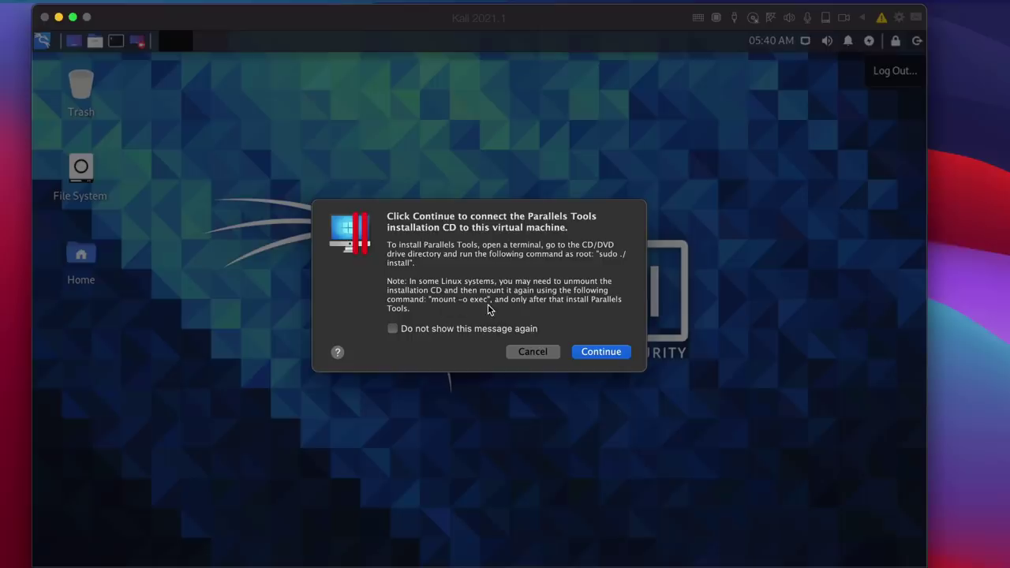
click(606, 353)
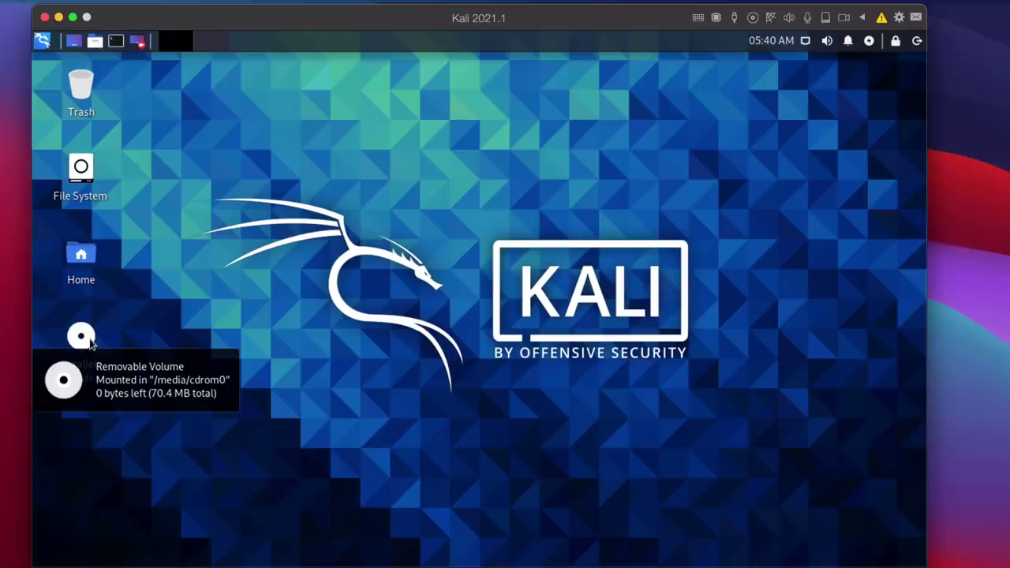
double_click(91, 341)
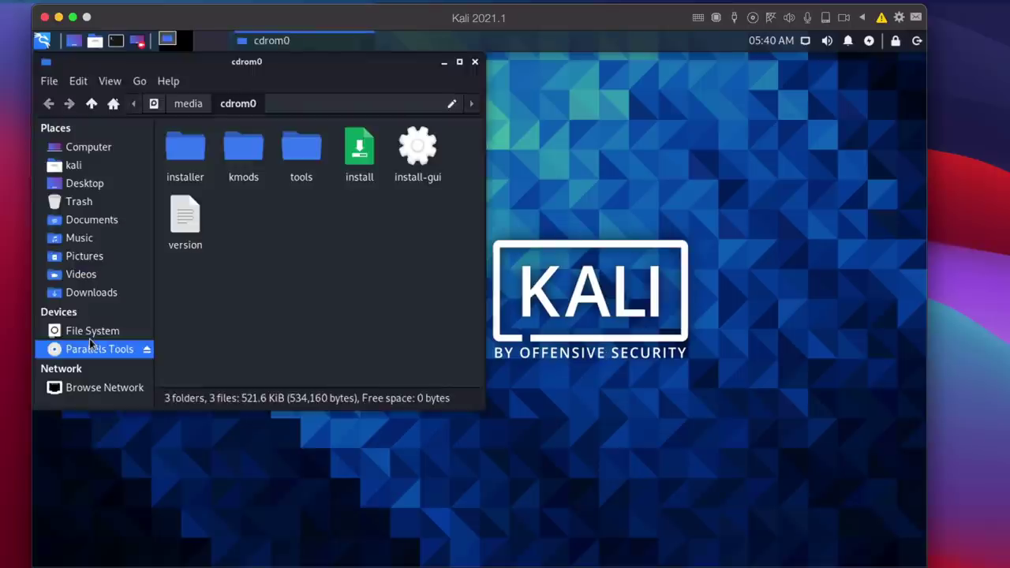
Open a terminal in the disc folder, list its files, and run sudo ./install with the account password.
click(357, 160)
right_click(356, 160)
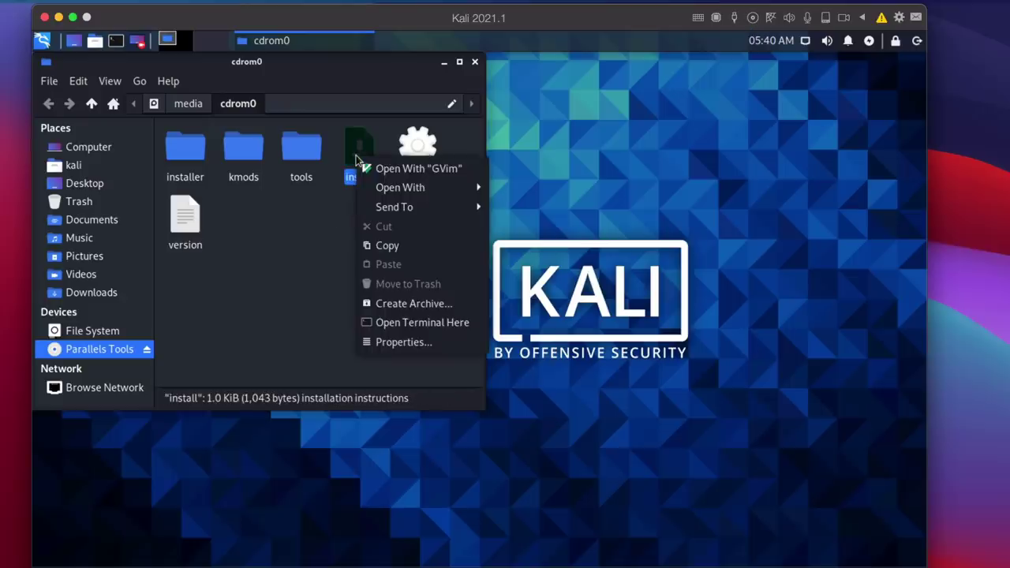
click(427, 323)
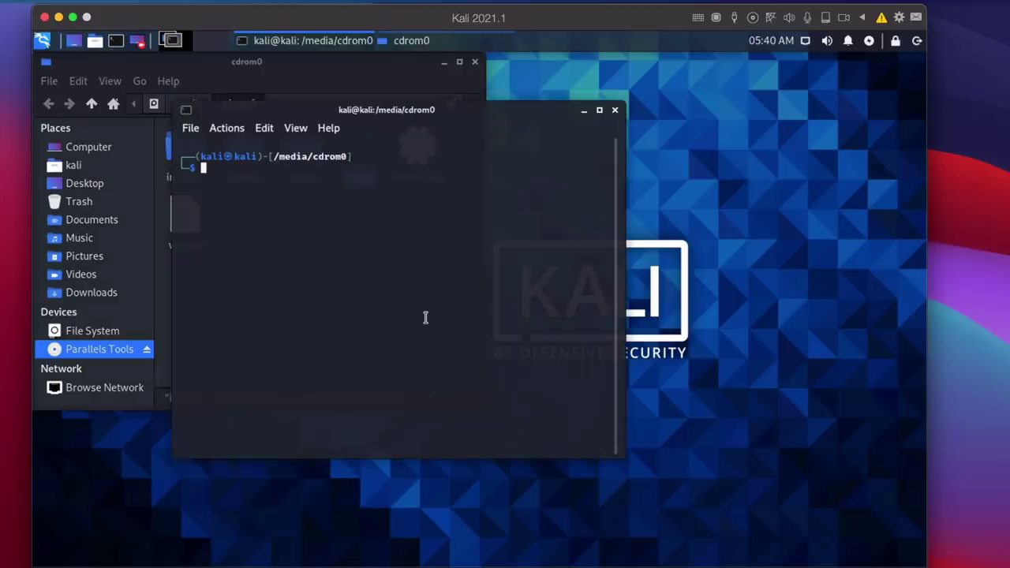
key(ctrl+plus)
key(ctrl+plus)
key(ctrl+plus)
key(ctrl+plus)
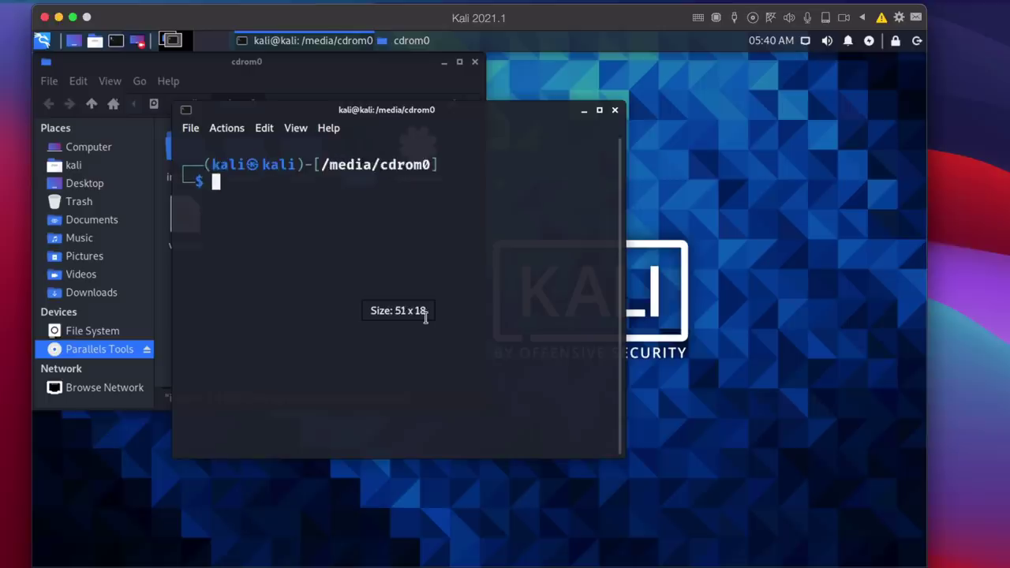
text(ls)
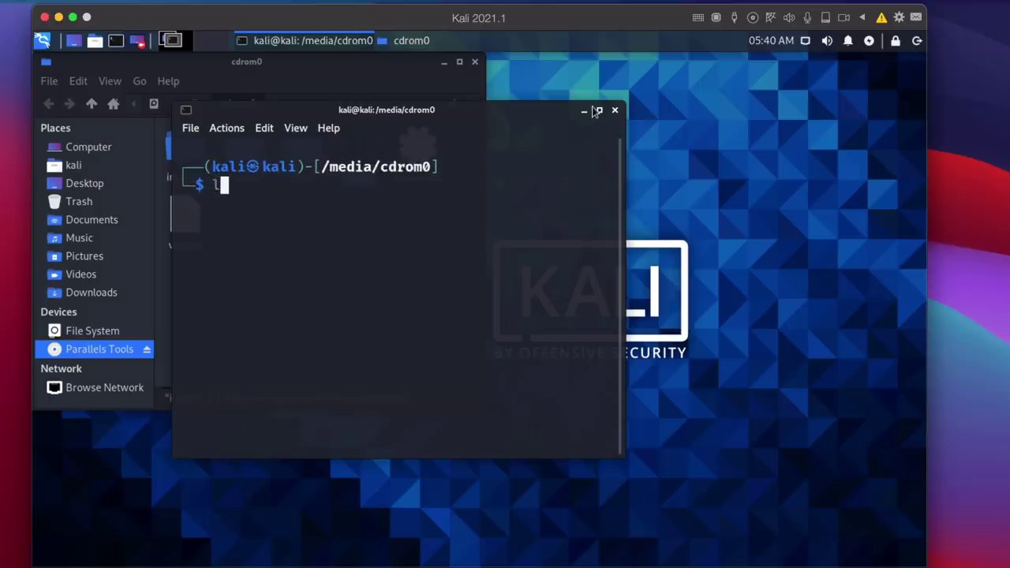
key(Return)
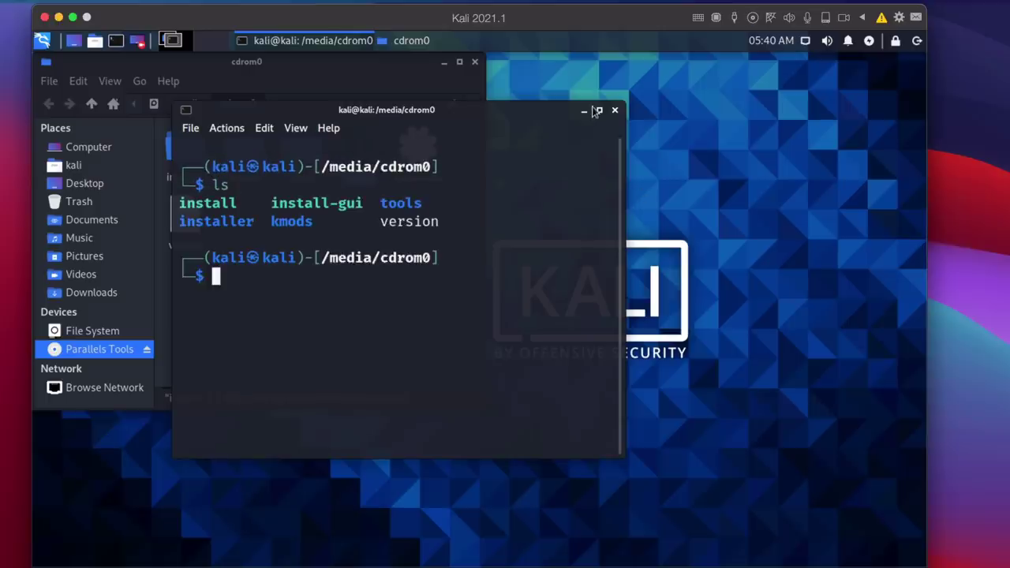
text(sudo)
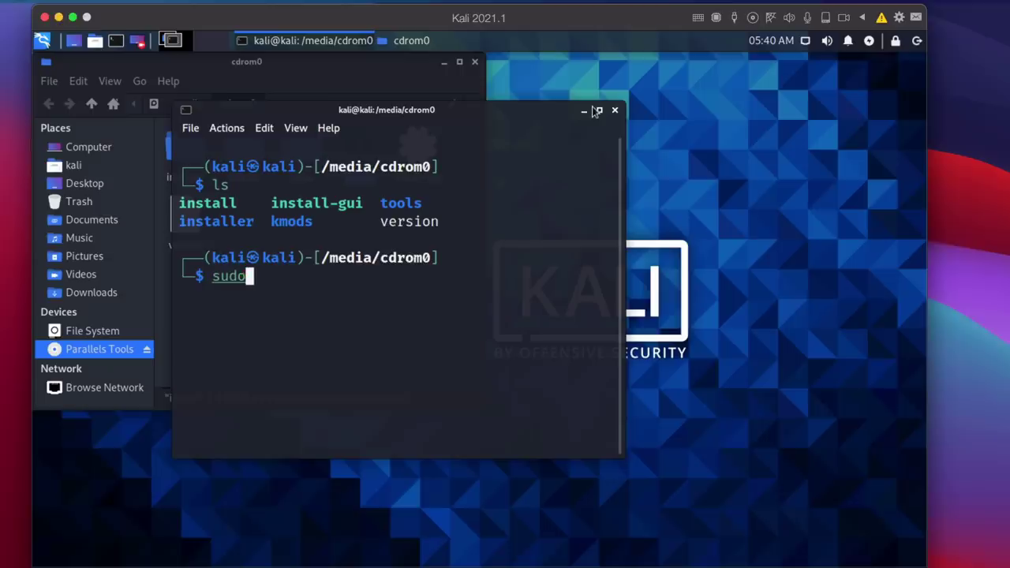
text( ./ins)
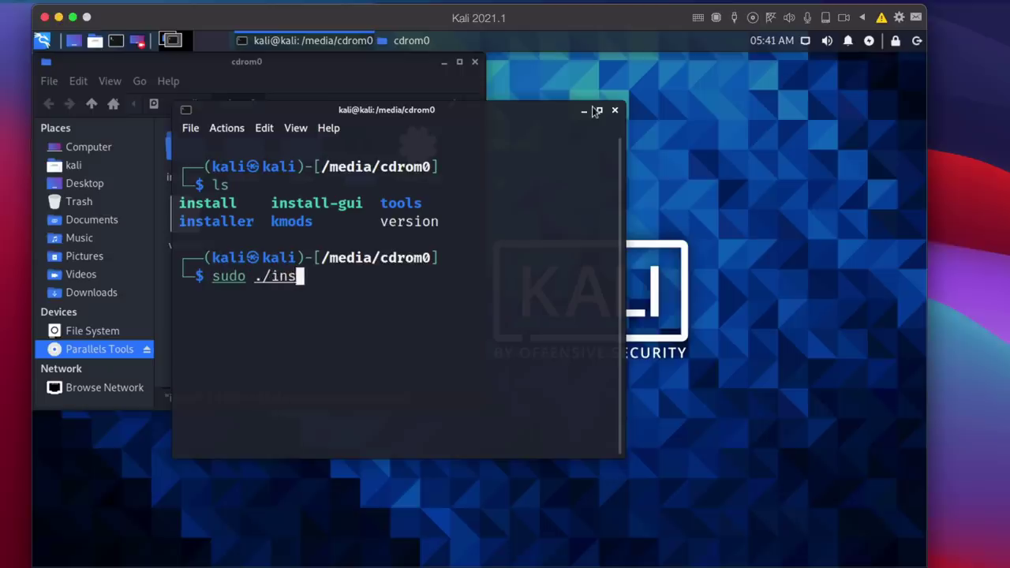
text(tall)
key(Return)
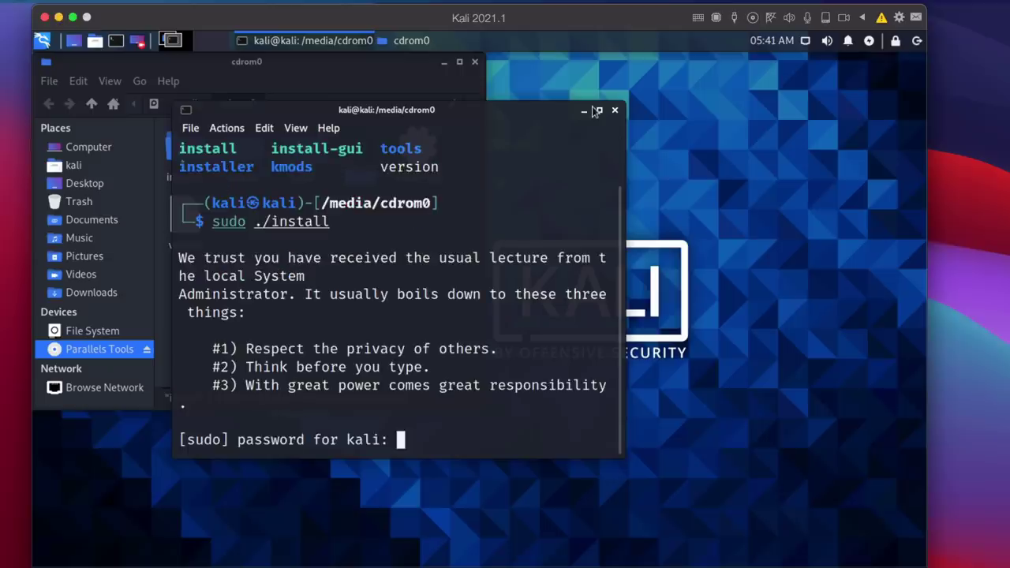
click(599, 109)
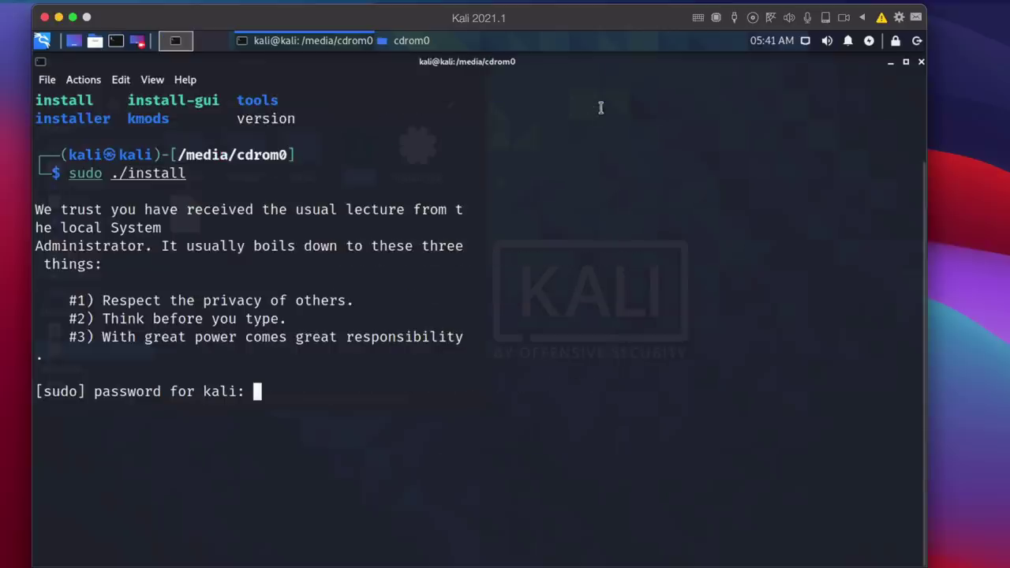
key(Return)
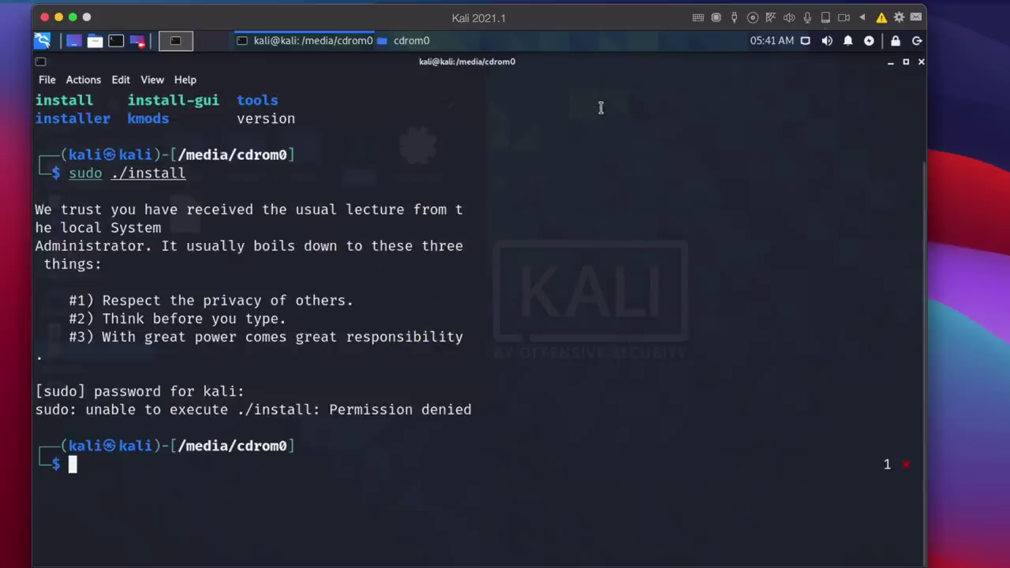
drag(477, 411, 150, 410)
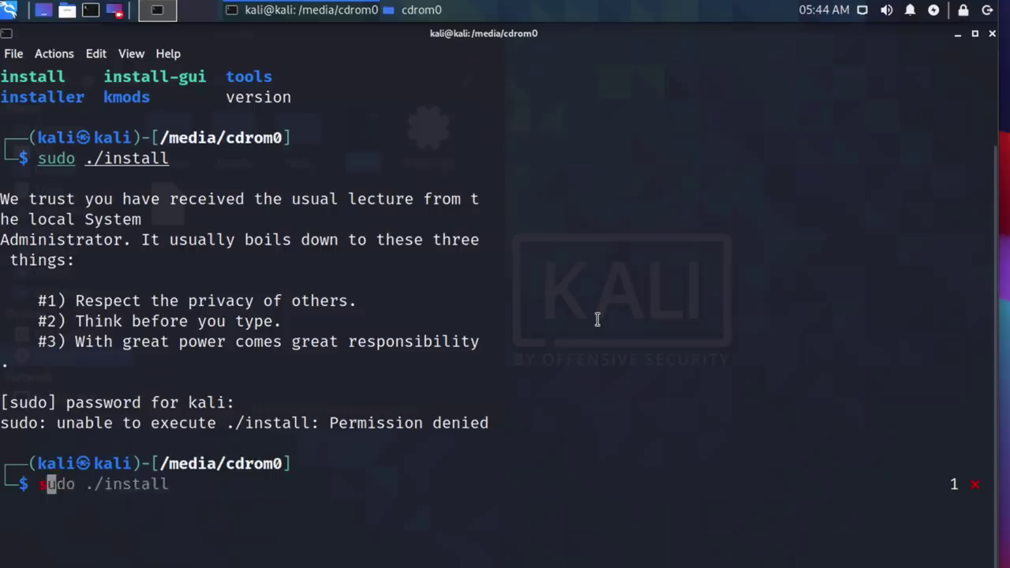
Become root with sudo su, go to root's home, and try umount /media/cdrom.
text(udo su)
key(Return)
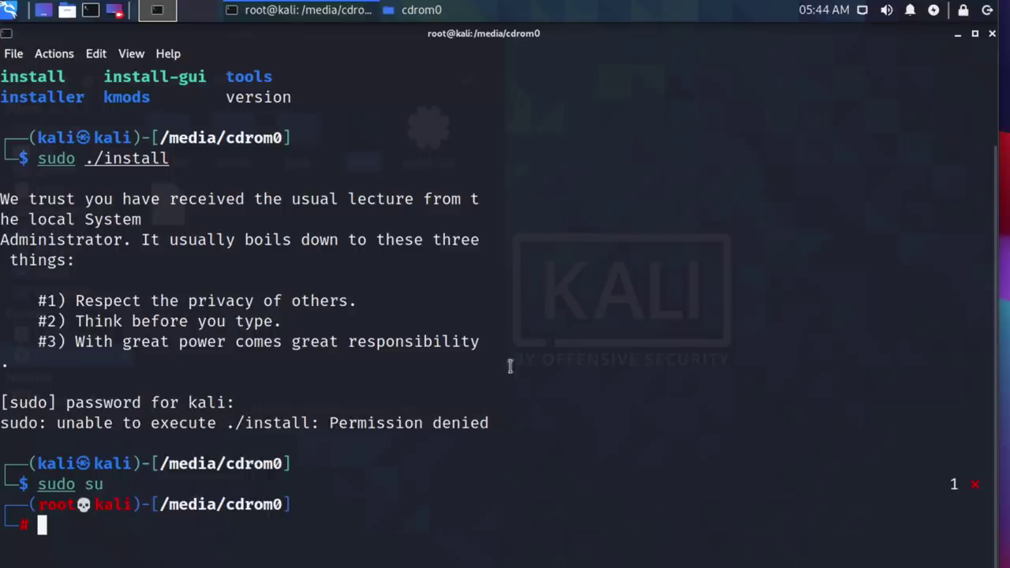
text(clear)
key(Return)
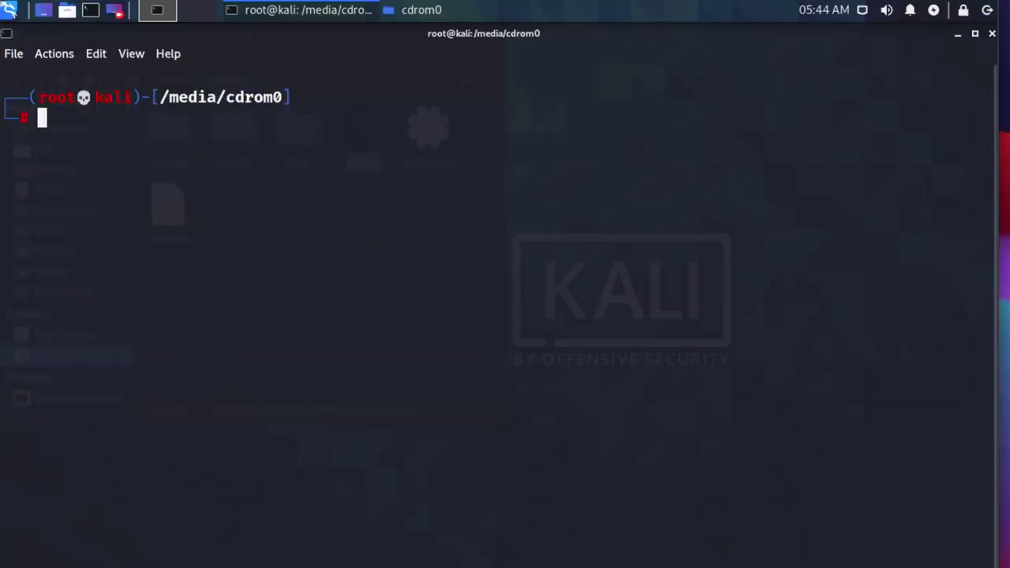
drag(49, 97, 169, 89)
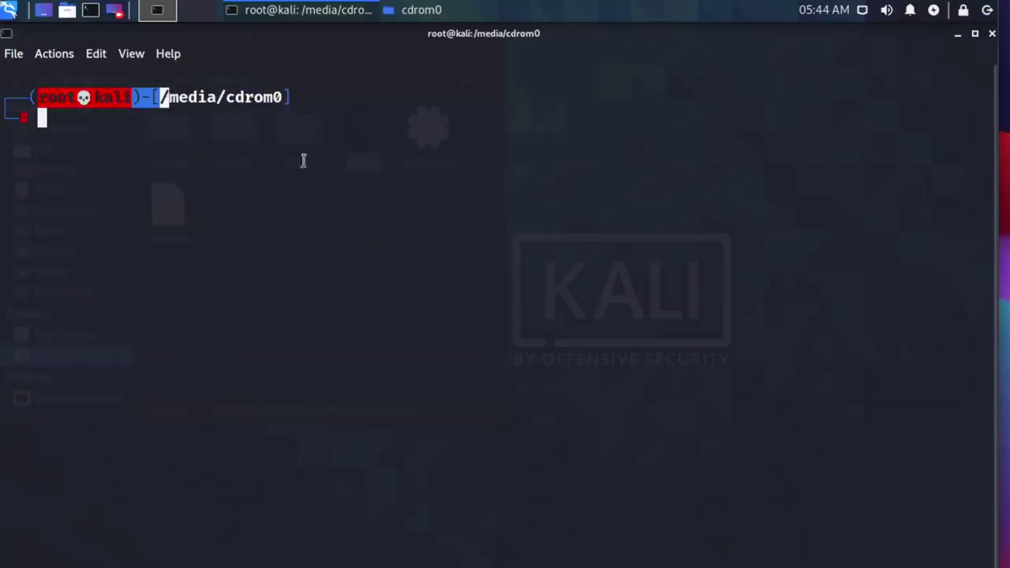
text(cd)
key(Return)
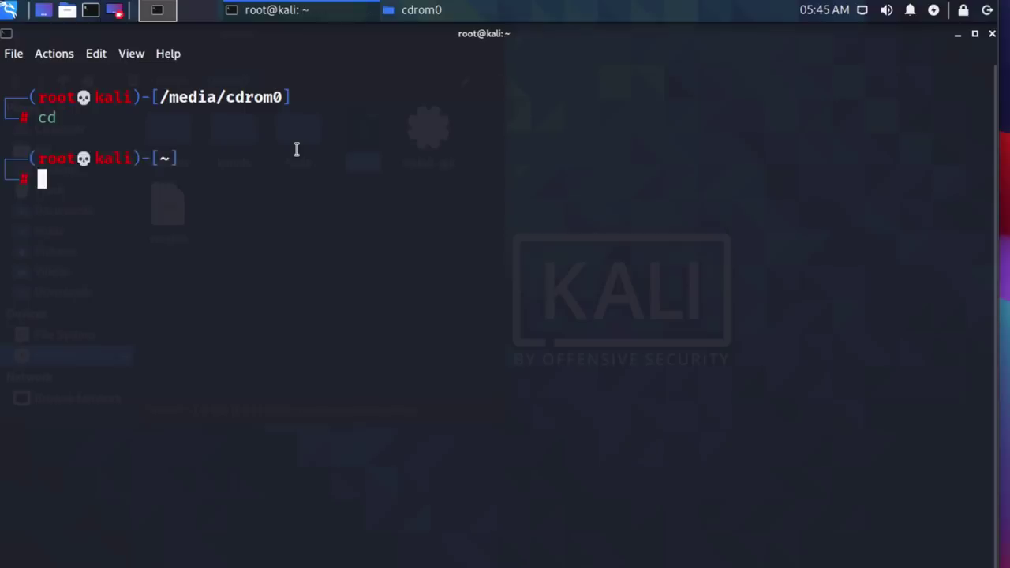
text(clear)
key(Return)
text(umount /media/cdrom)
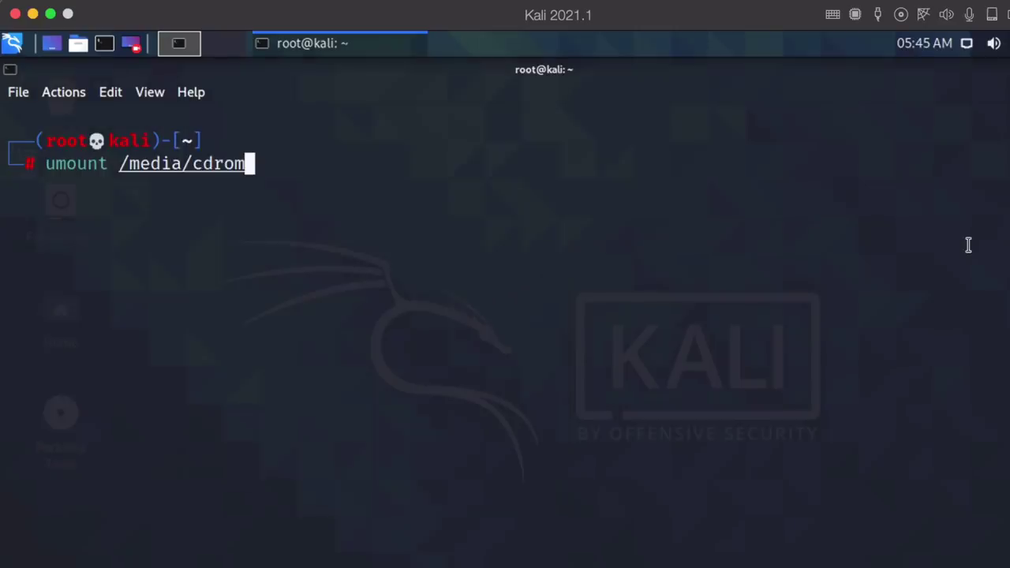
key(Return)
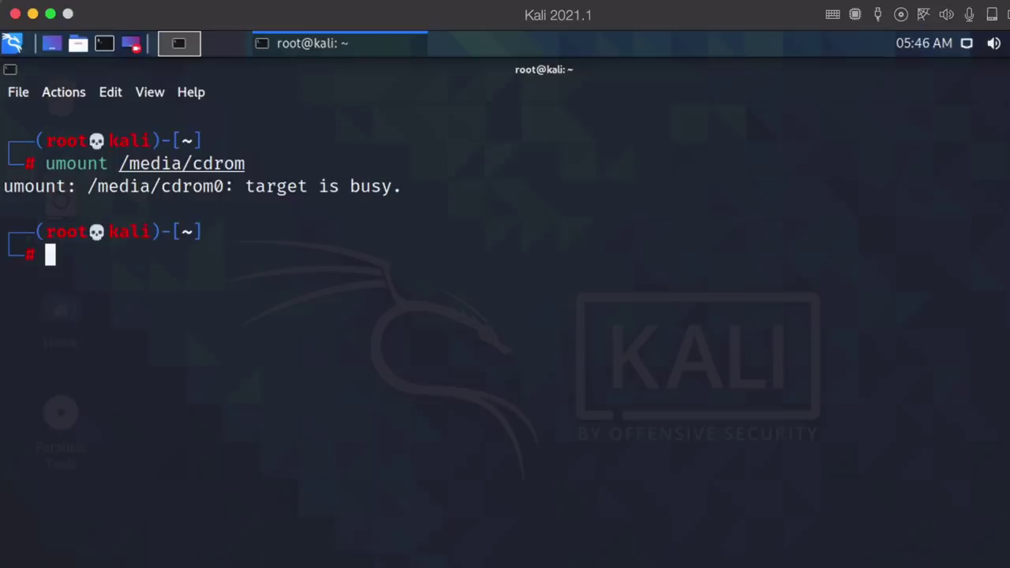
Force-unmount the Parallels Tools volume from its desktop icon and return to the root terminal.
key(ctrl+alt+d)
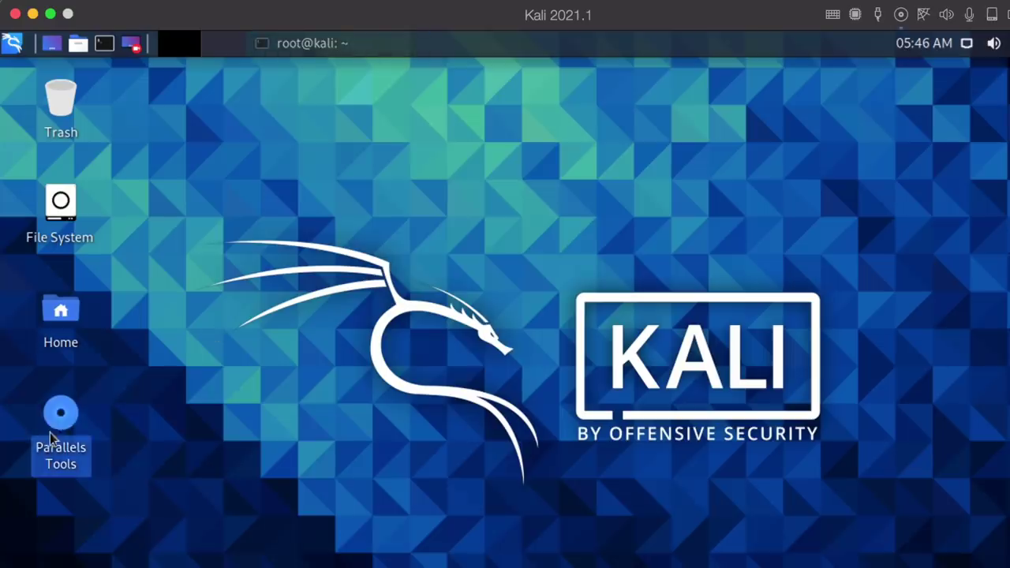
right_click(60, 418)
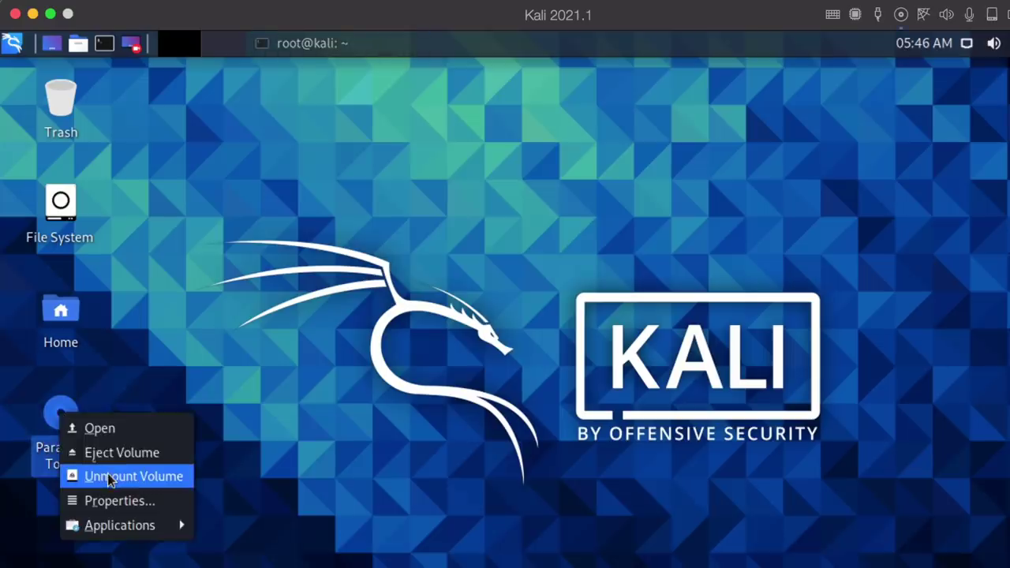
click(95, 477)
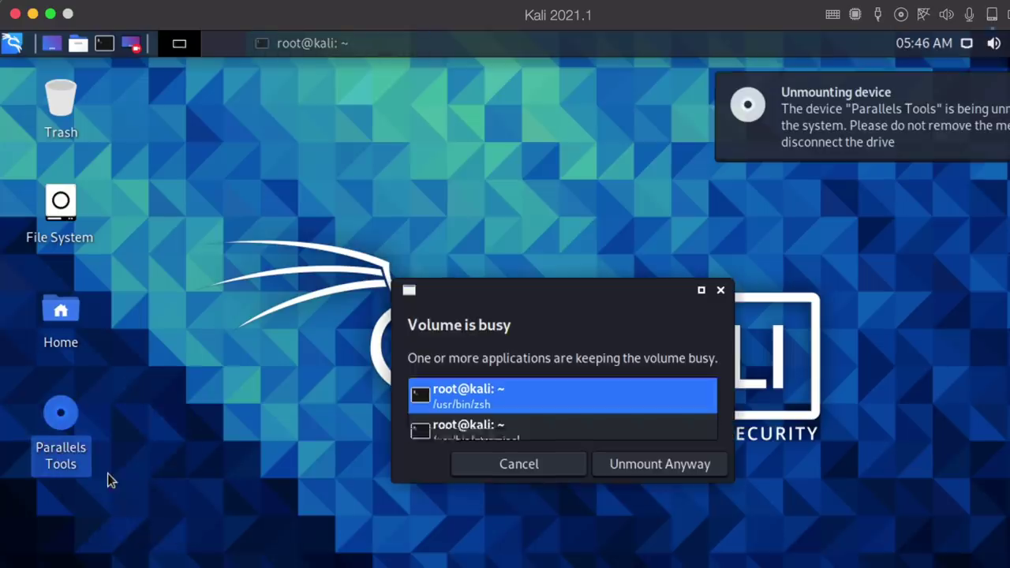
click(635, 467)
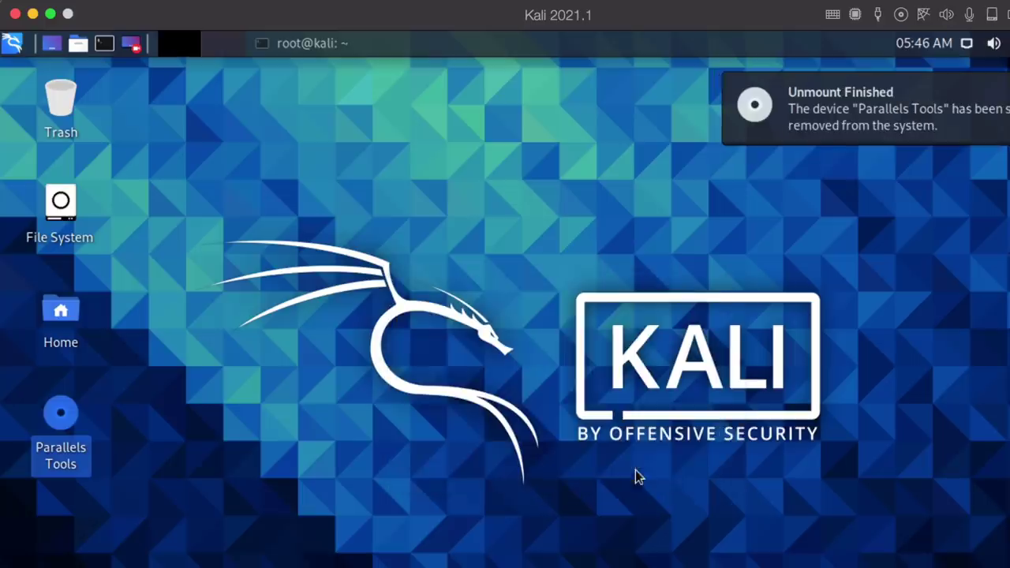
click(353, 48)
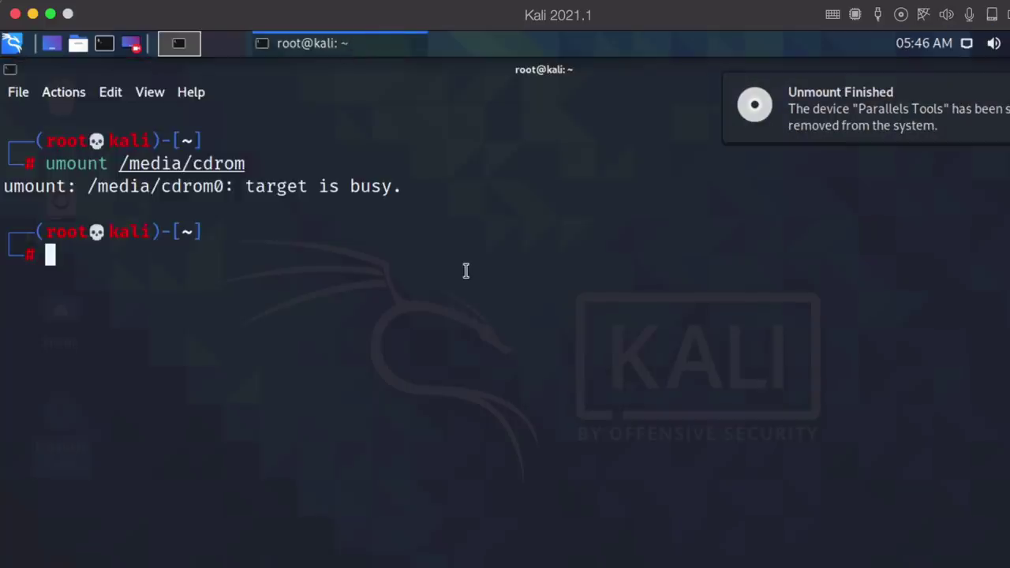
Run 'mount /dev/sr0 /media/cdrom', cd into /media/cdrom, and type ./install.
text(mount /)
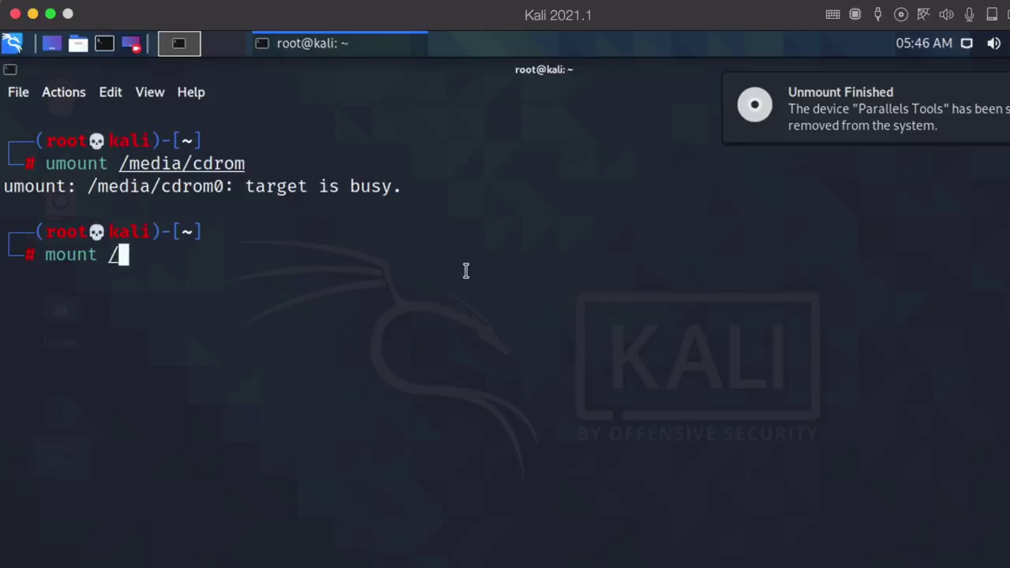
text(dev/sr0)
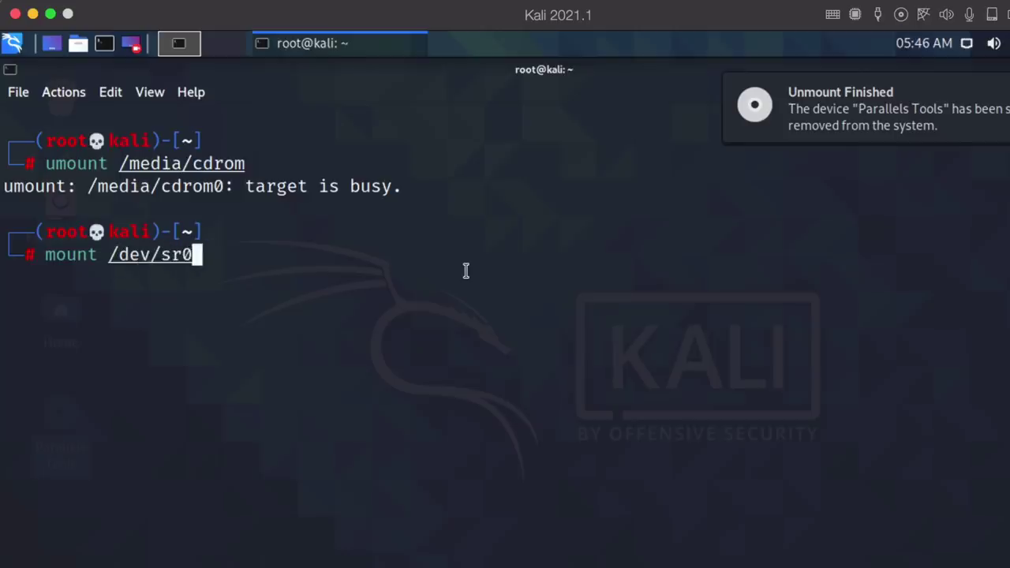
text( /)
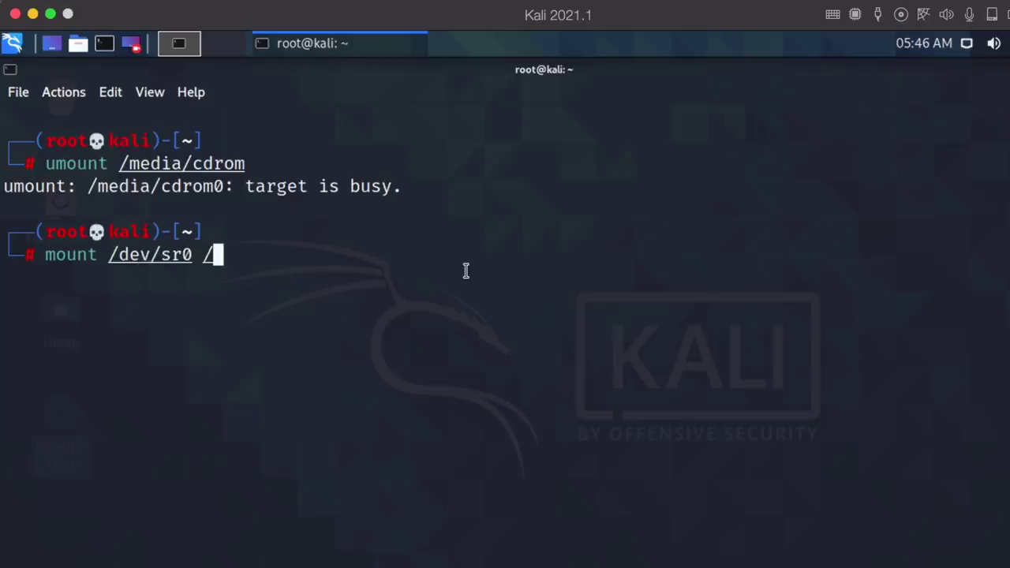
text(media)
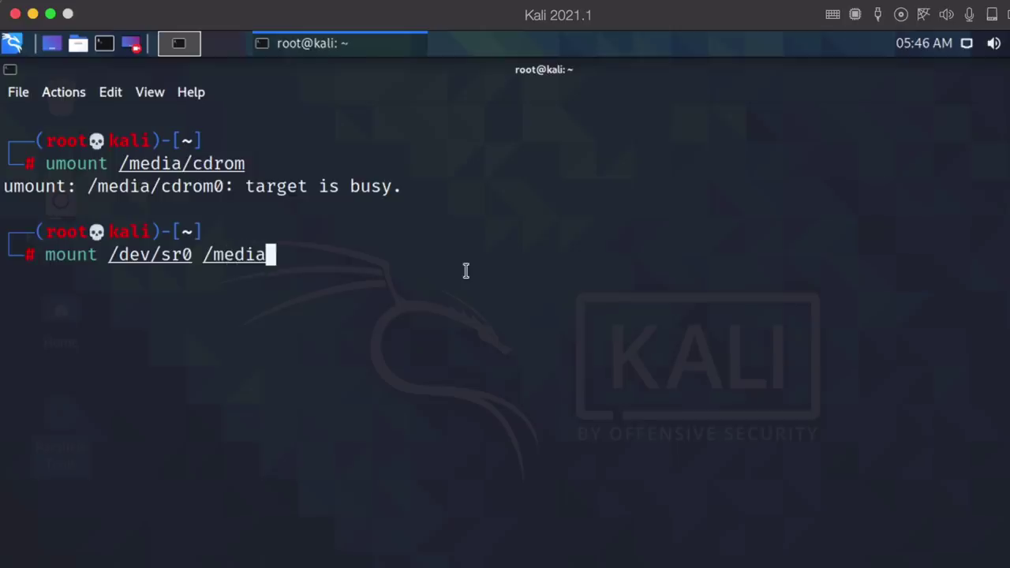
text(/cdrom)
key(Return)
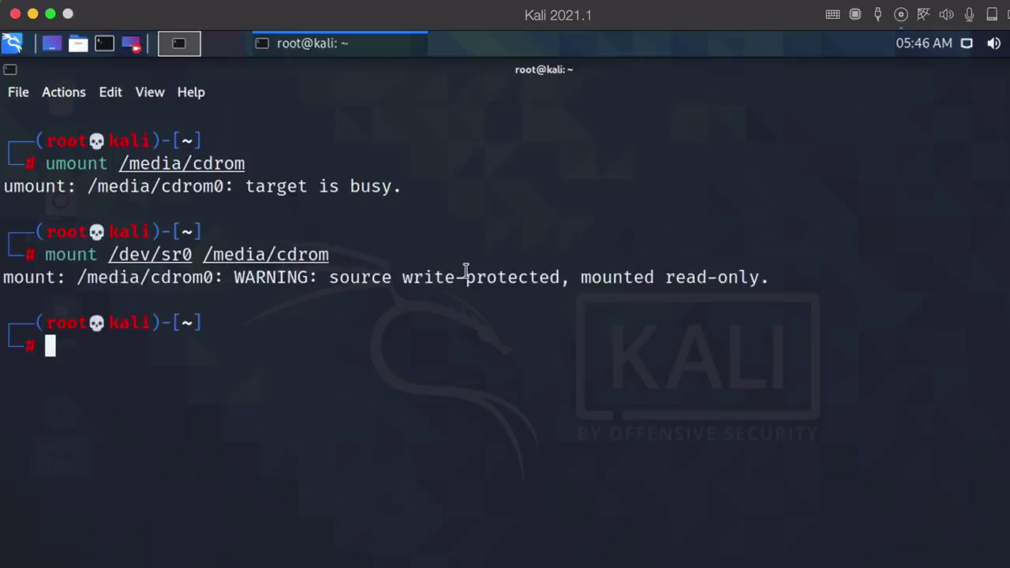
drag(779, 280, 525, 260)
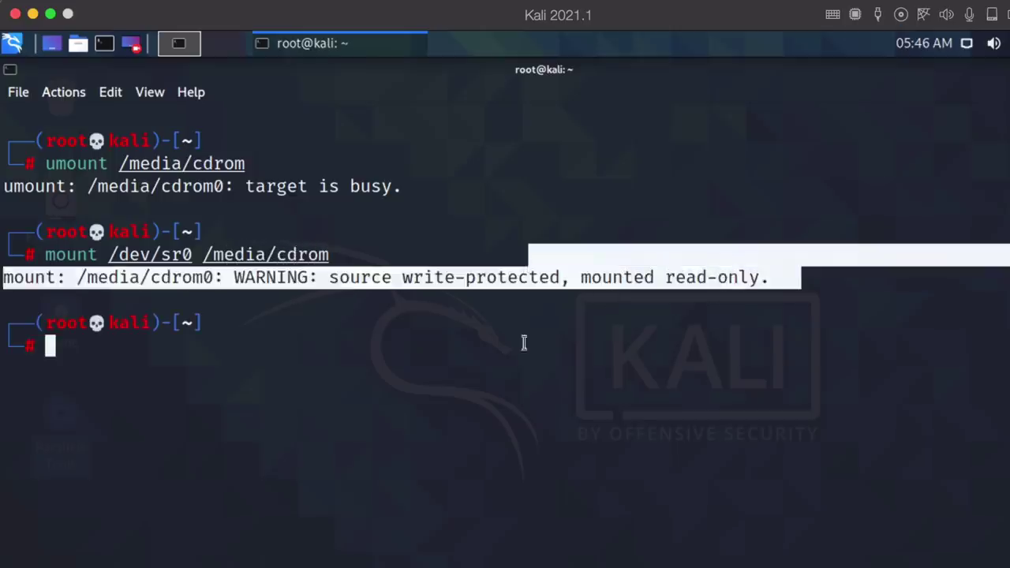
click(505, 375)
text(cd /s)
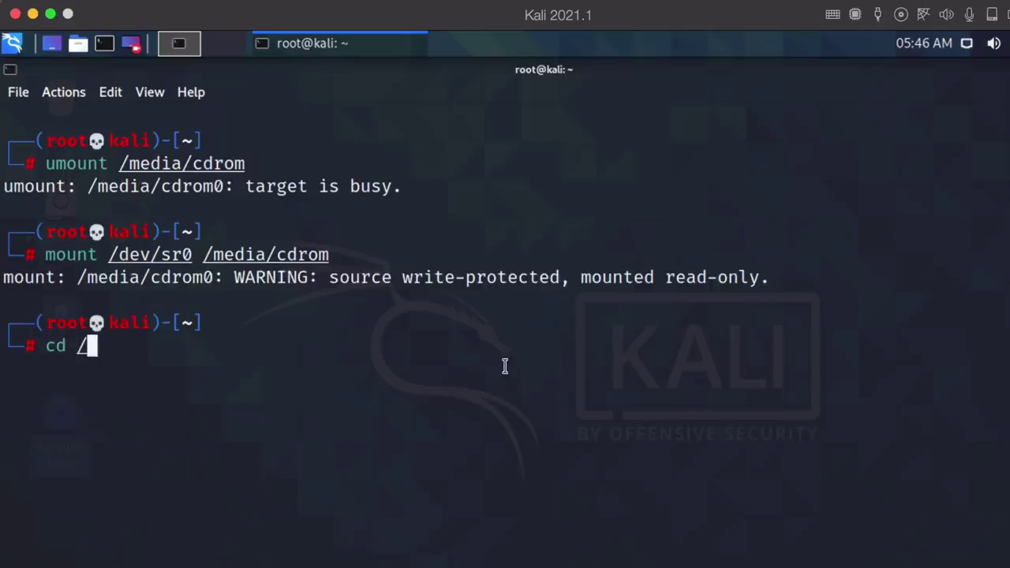
key(BackSpace)
text(media/cdrom)
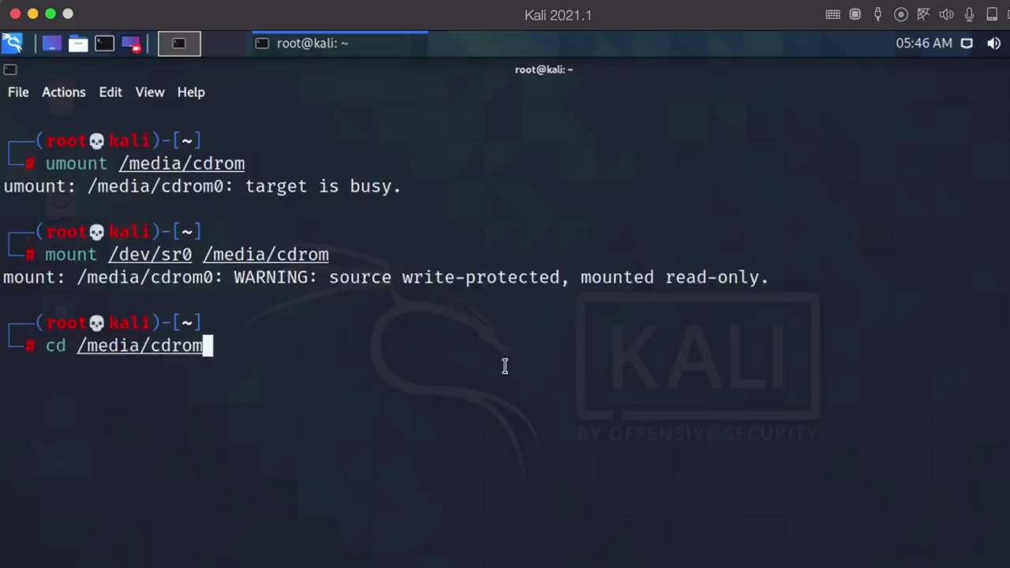
key(Return)
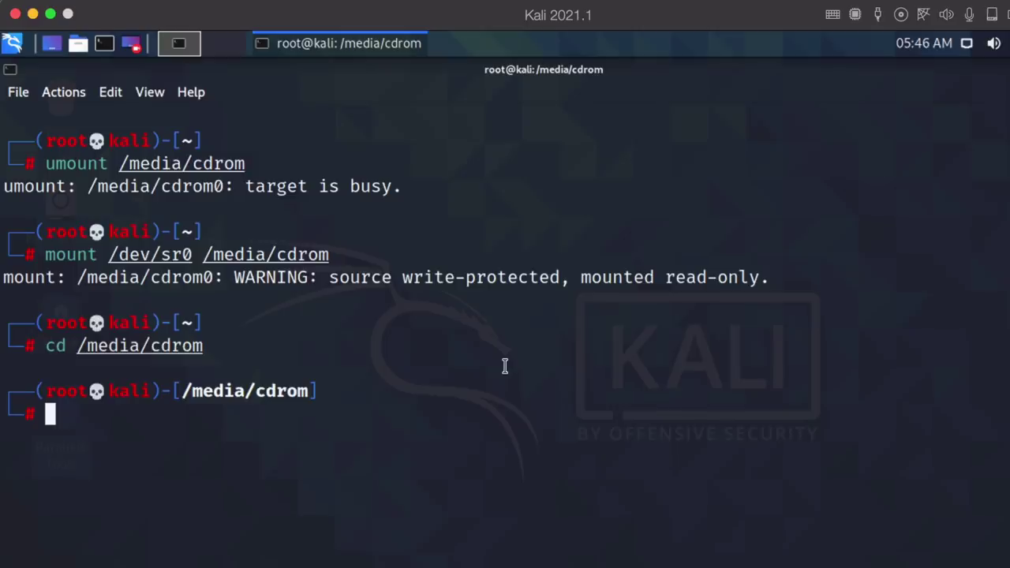
text(./i)
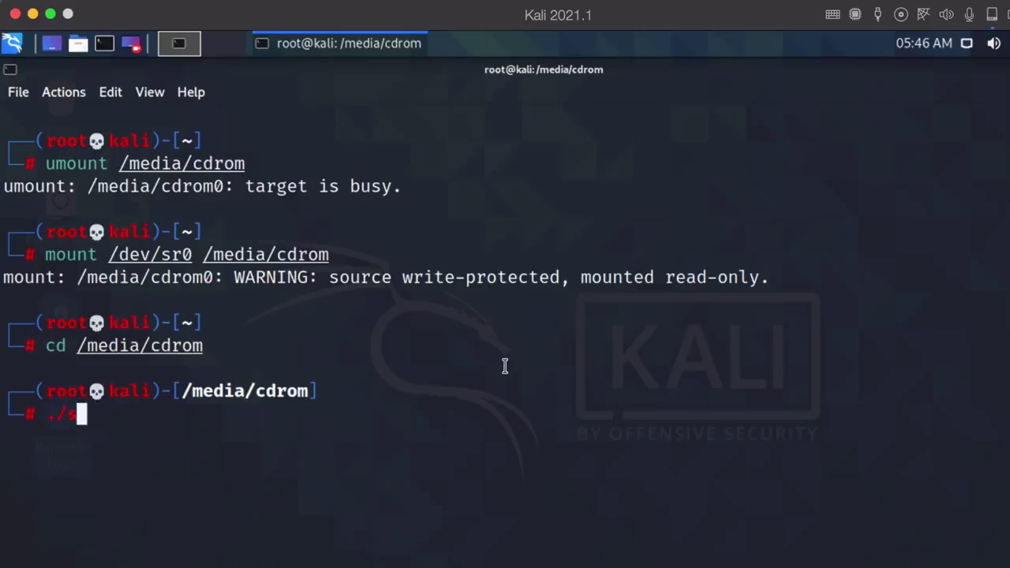
text(nstall)
Run the installer past Welcome, Warning and Component Installation, then exit at the missing-packages error.
key(Return)
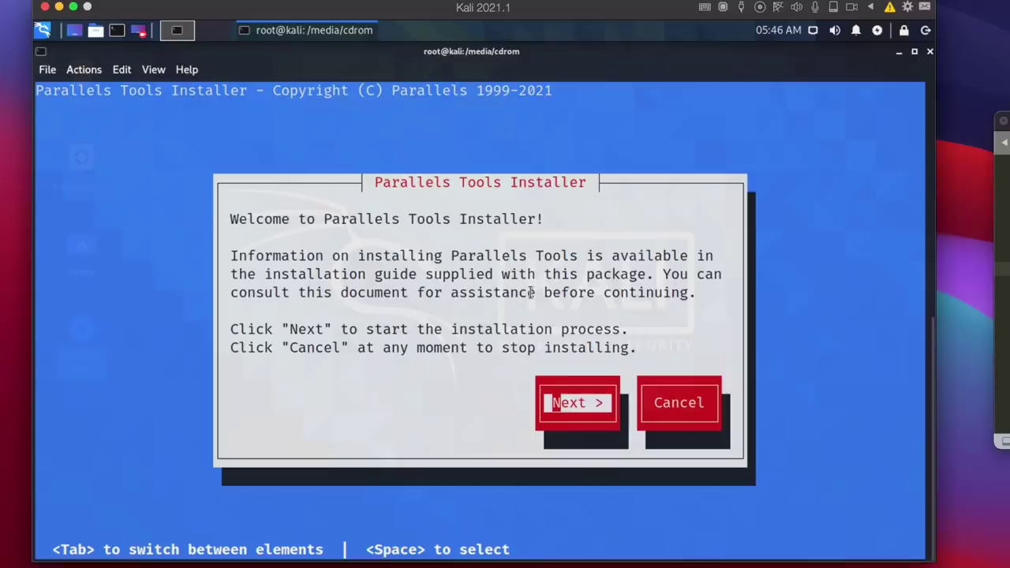
key(Return)
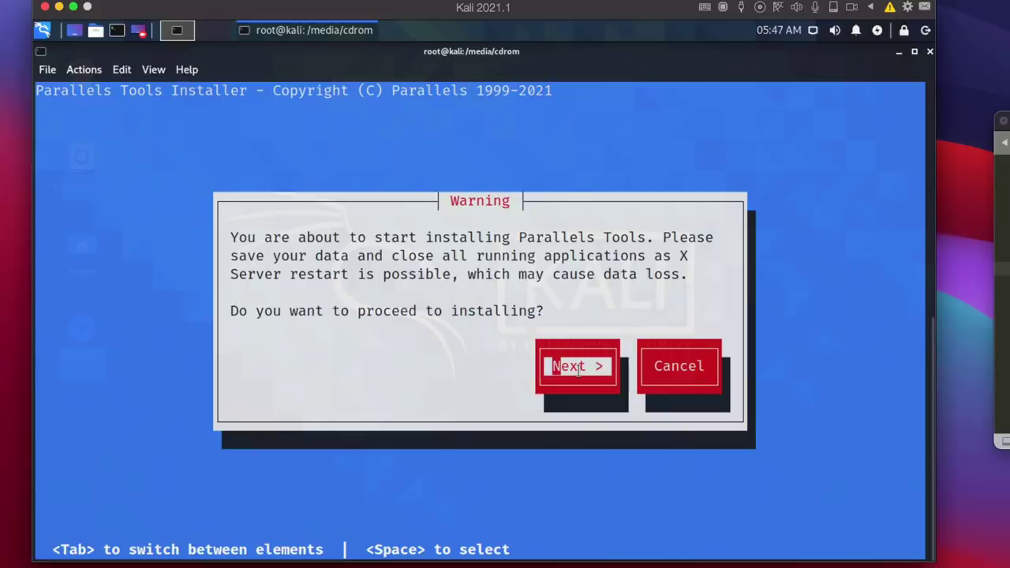
key(Return)
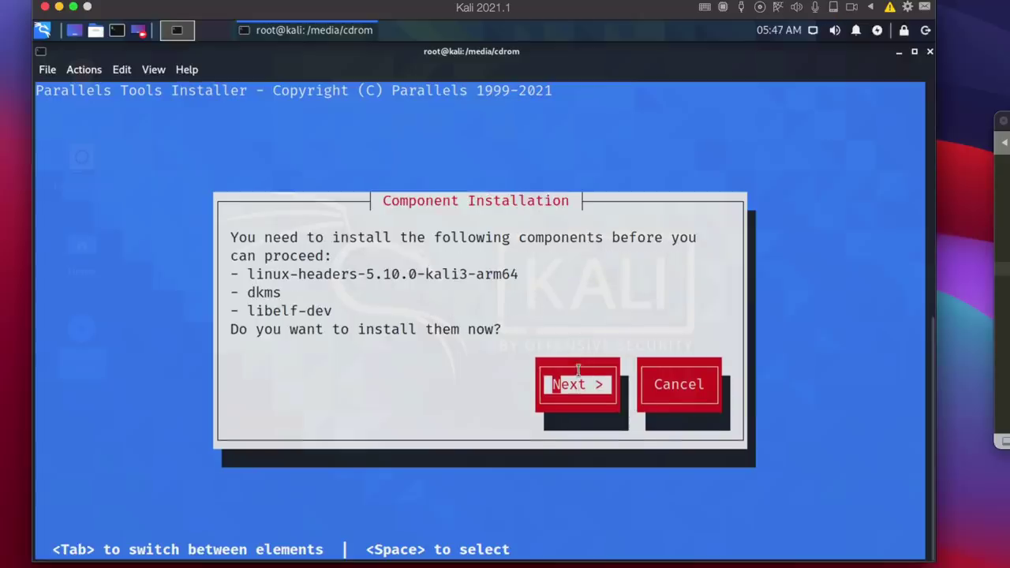
key(Return)
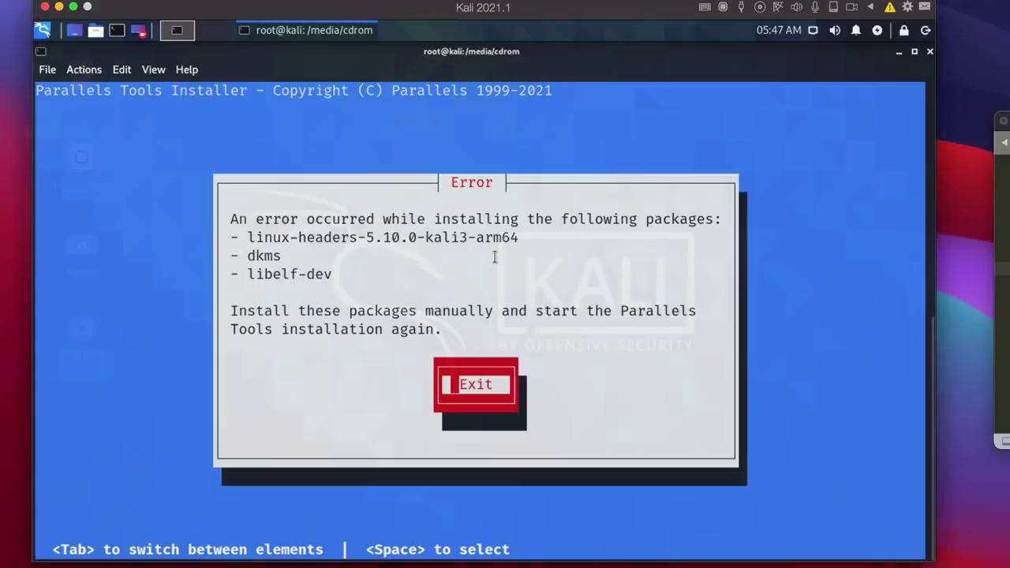
key(Return)
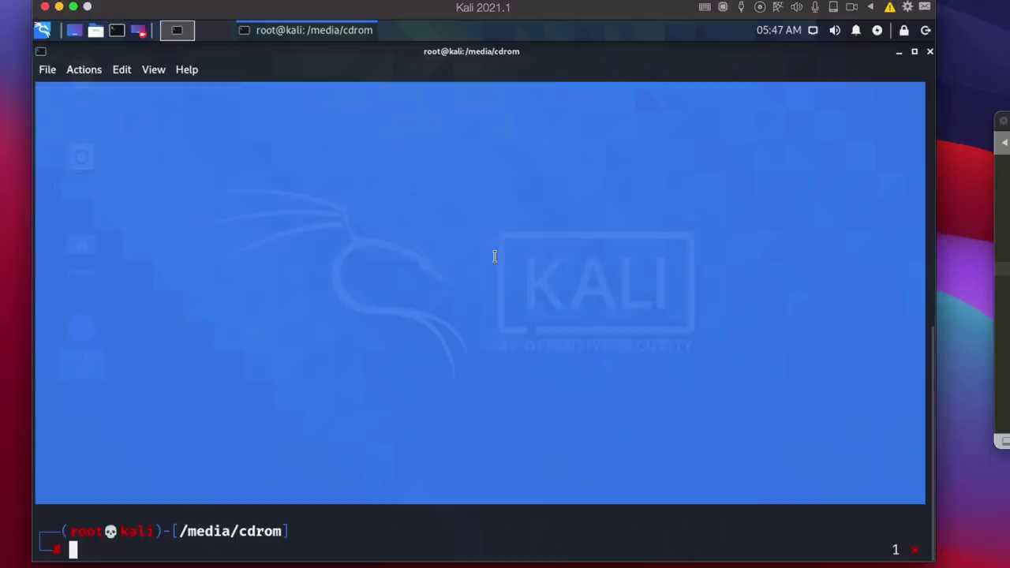
Run apt update, then install linux-headers-5.10.0-kali5-arm64, answering y.
text(apt update)
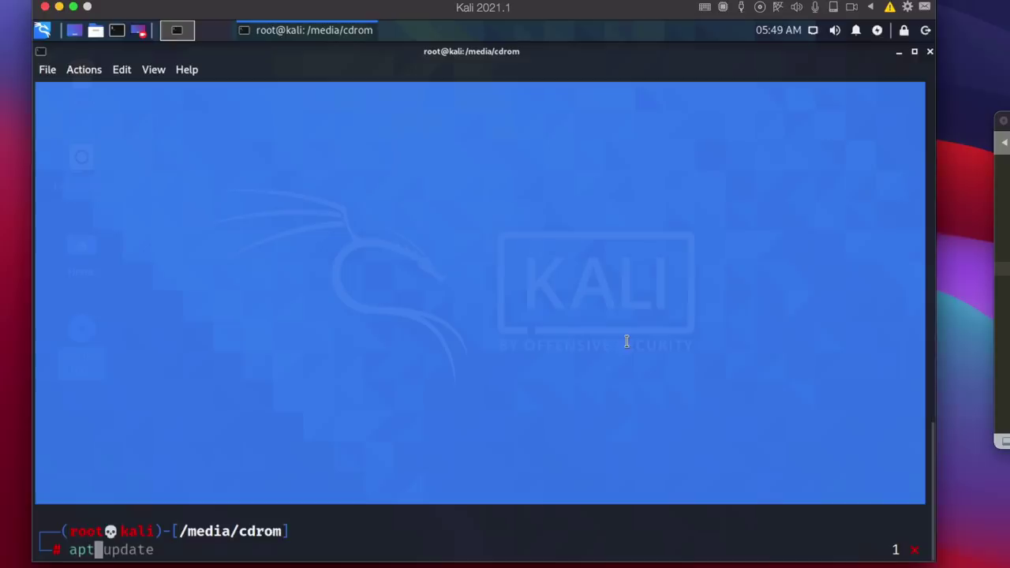
key(Return)
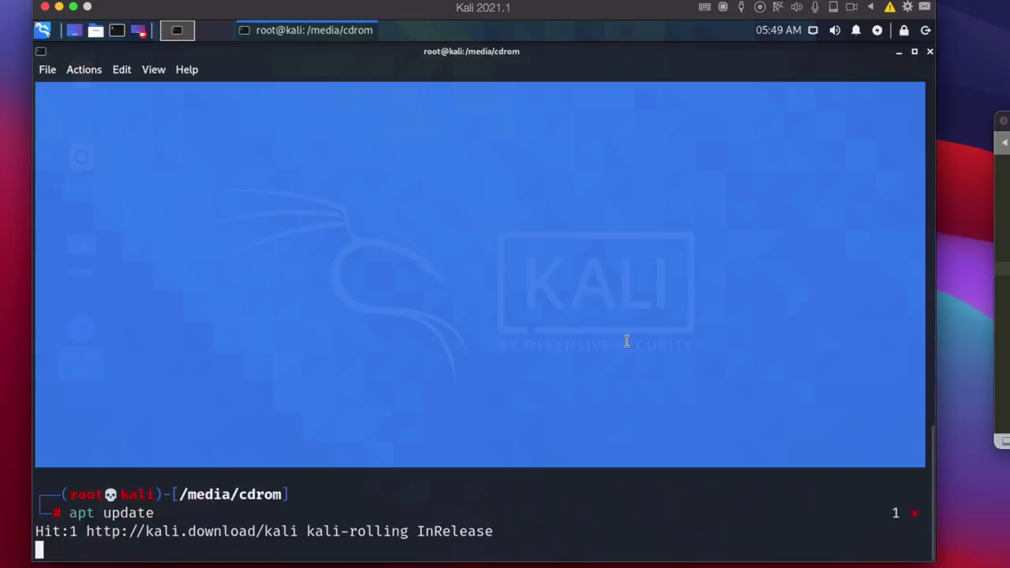
text(ap in)
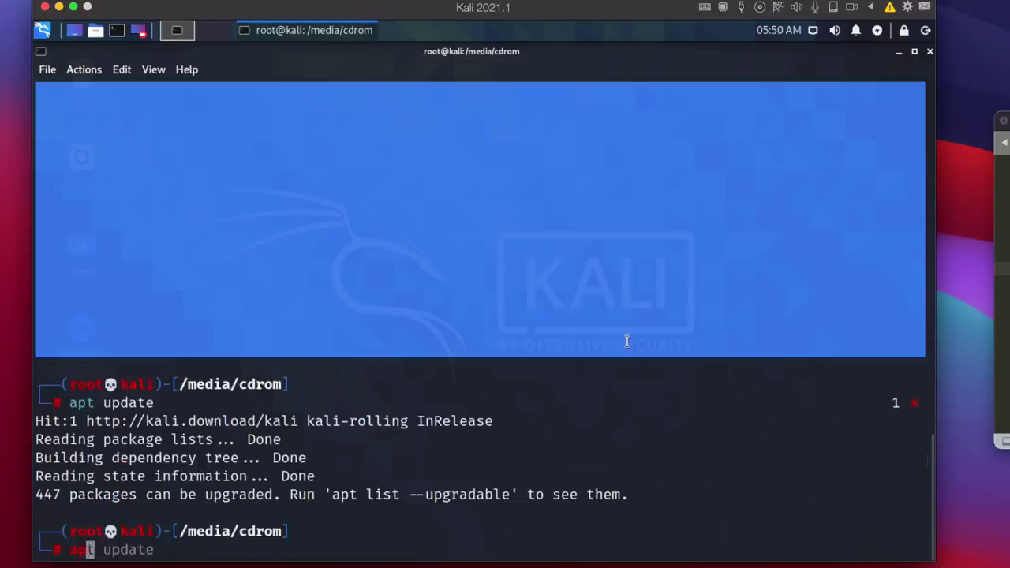
key(BackSpace)
key(BackSpace)
text(t install)
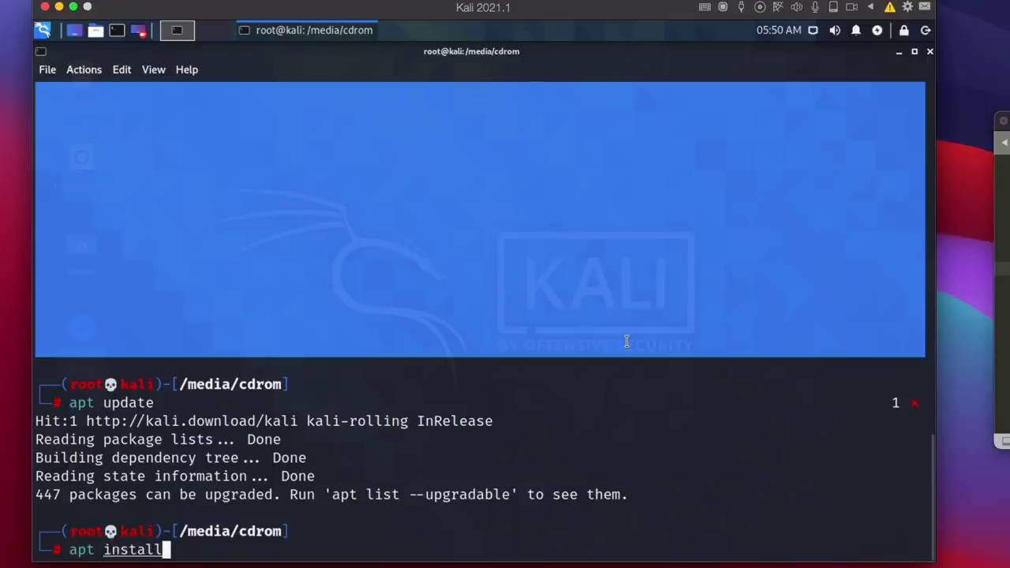
text( linux-l)
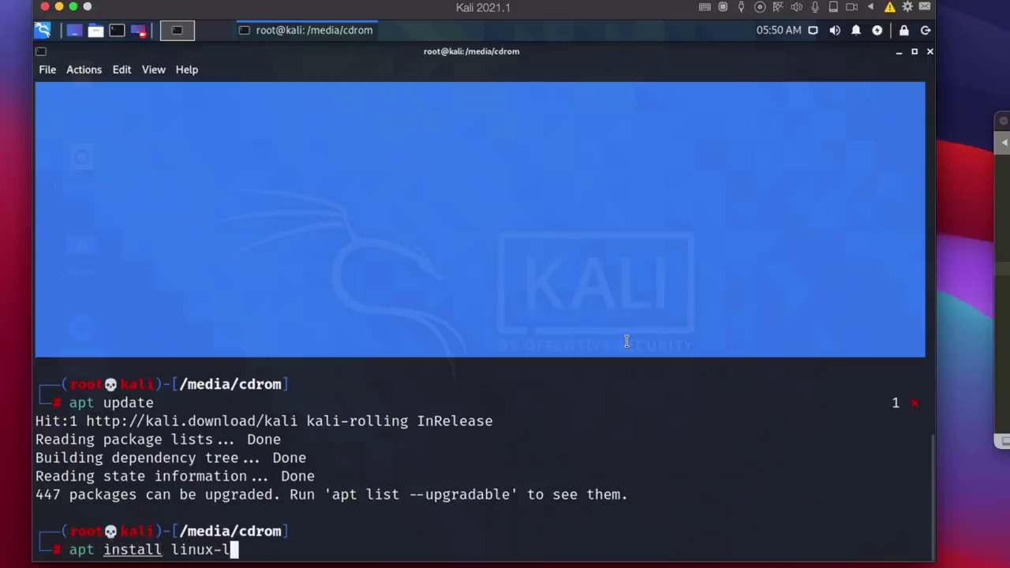
key(BackSpace)
text(headers-)
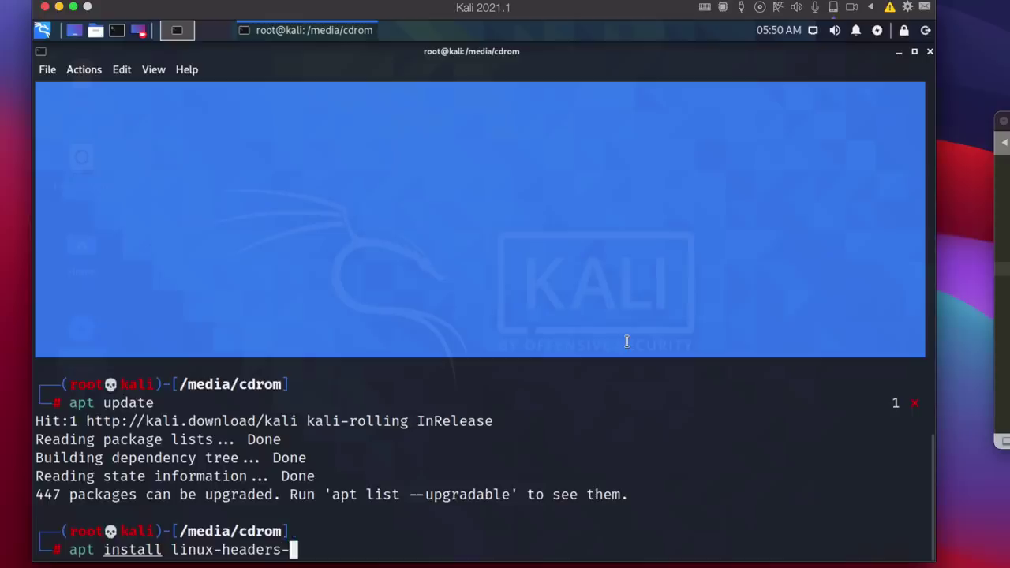
key(Tab)
key(Tab)
text(5.10)
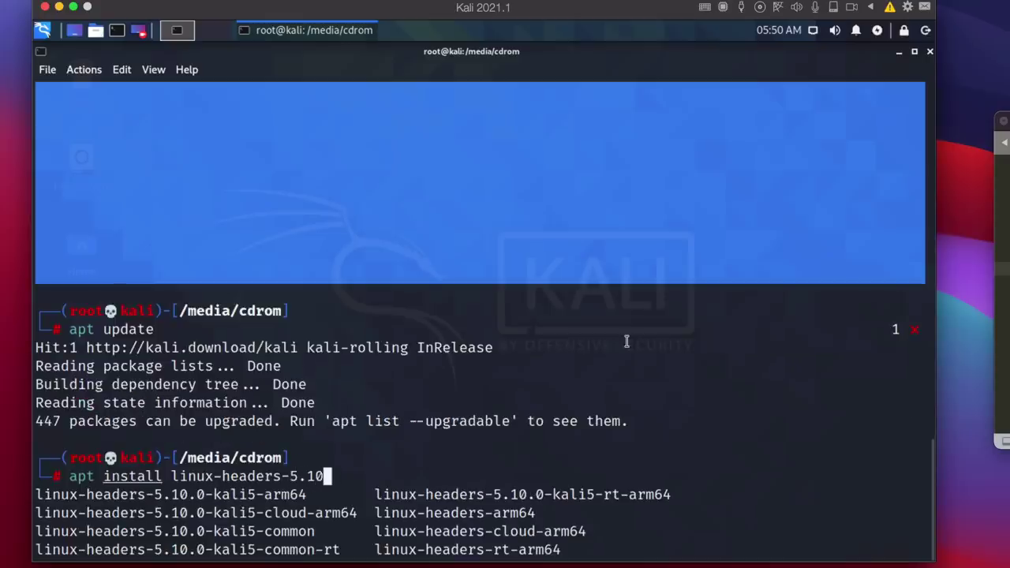
text(.0)
key(Tab)
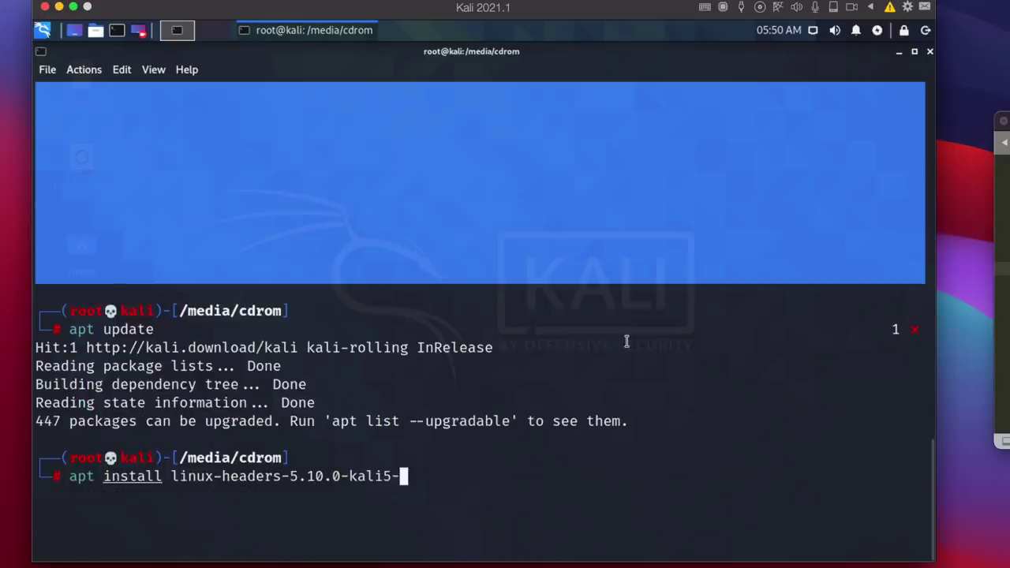
key(Tab)
text(ar)
key(Tab)
key(Return)
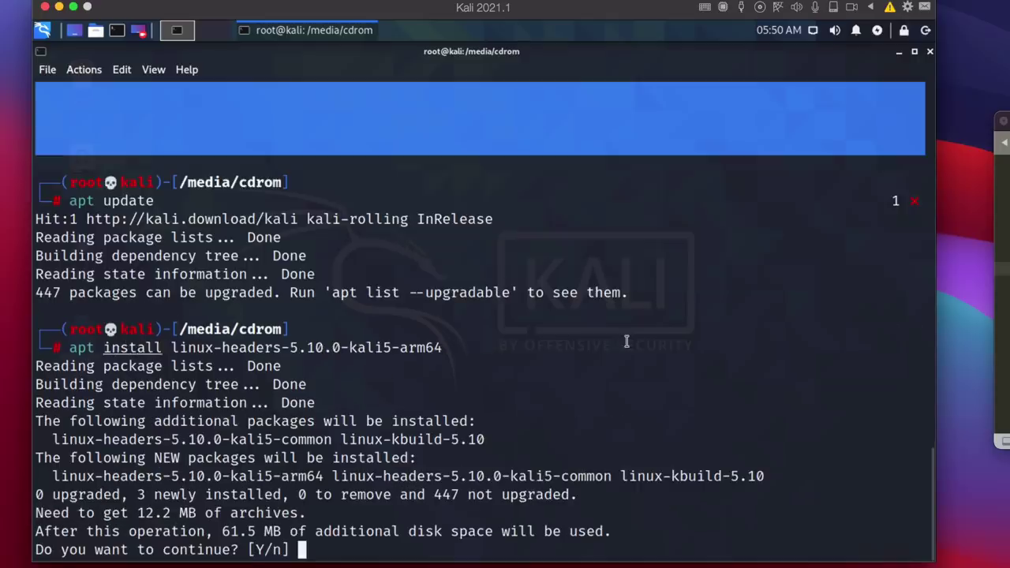
text(y)
key(Return)
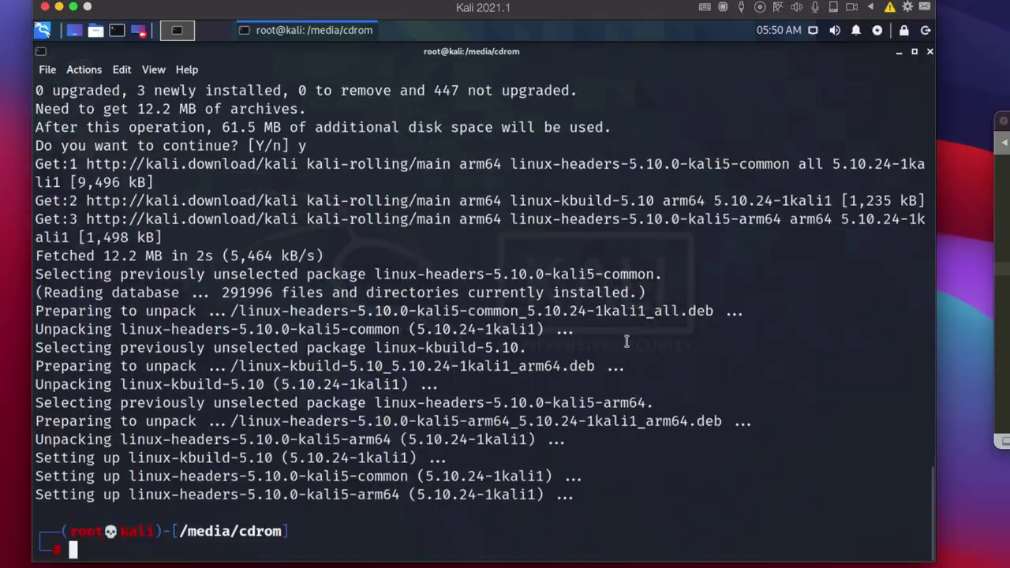
Install dkms with y, then attempt 'apt install liblef-dev'.
text(apt install )
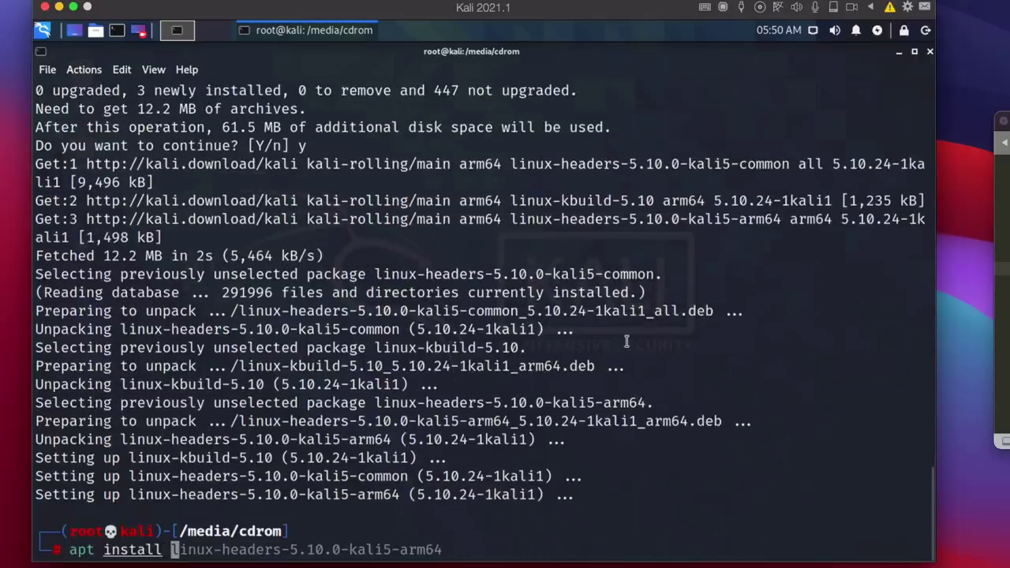
text(dkms)
key(Return)
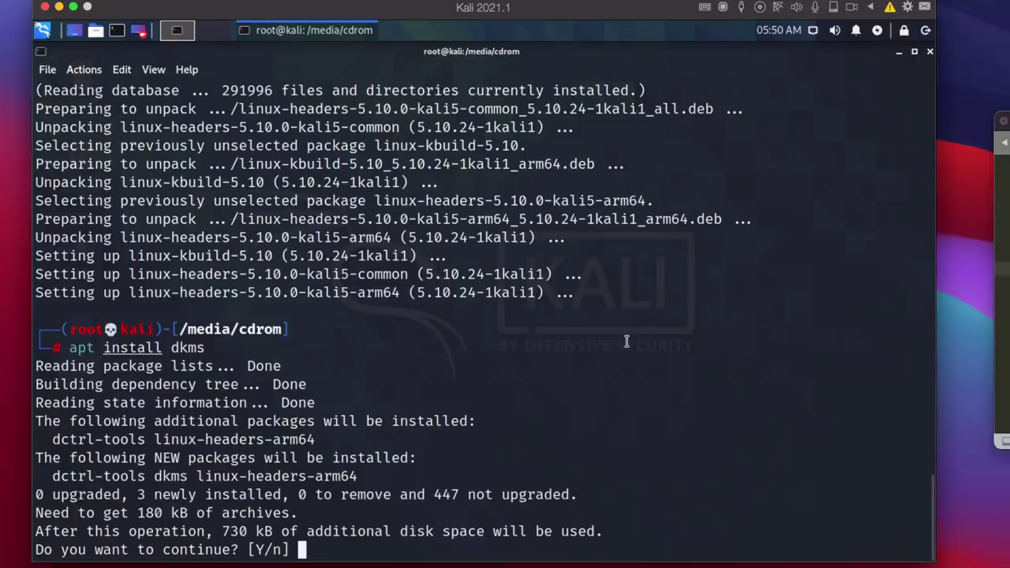
text(y)
key(Return)
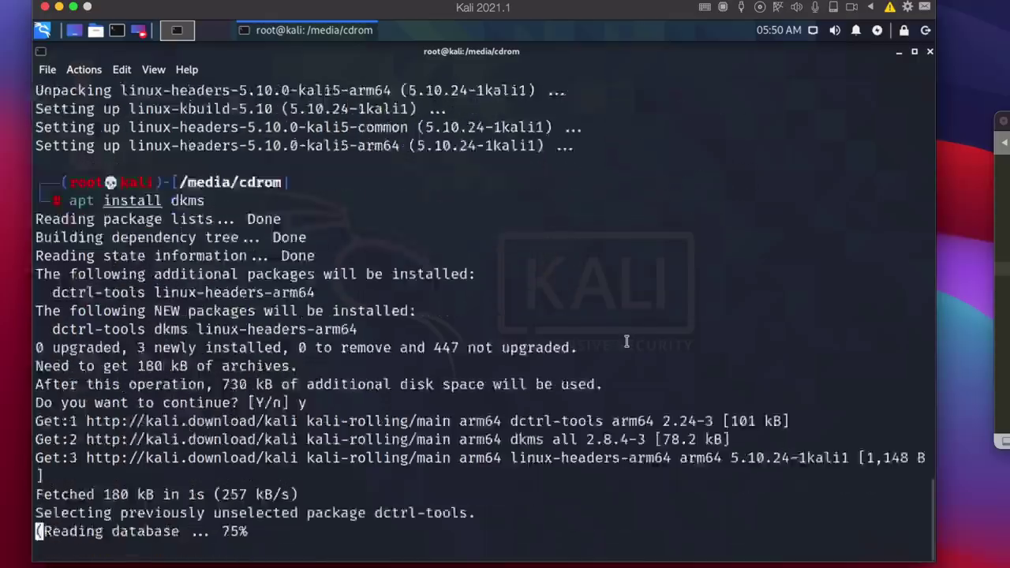
text(apt inst)
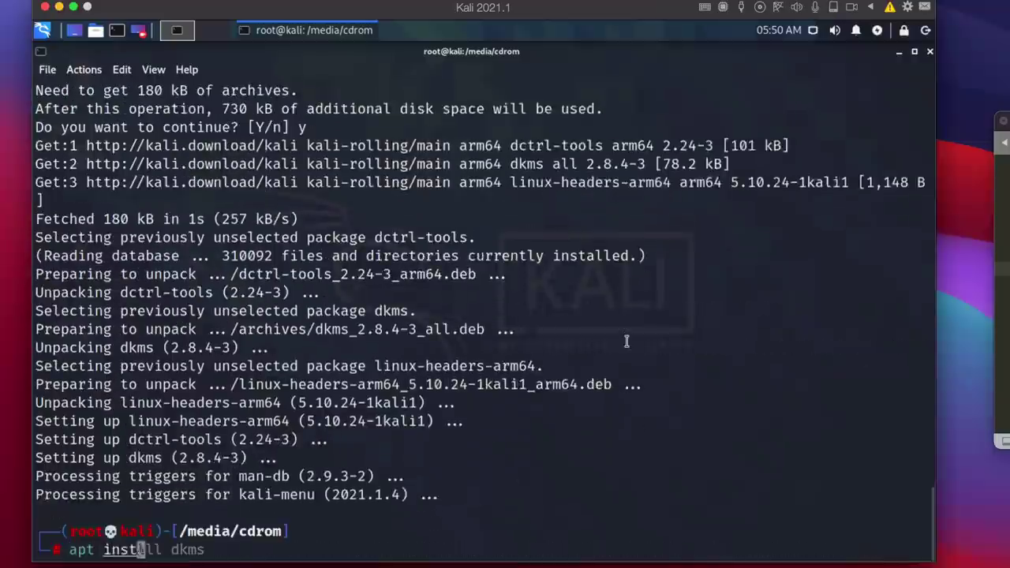
text(all liblef)
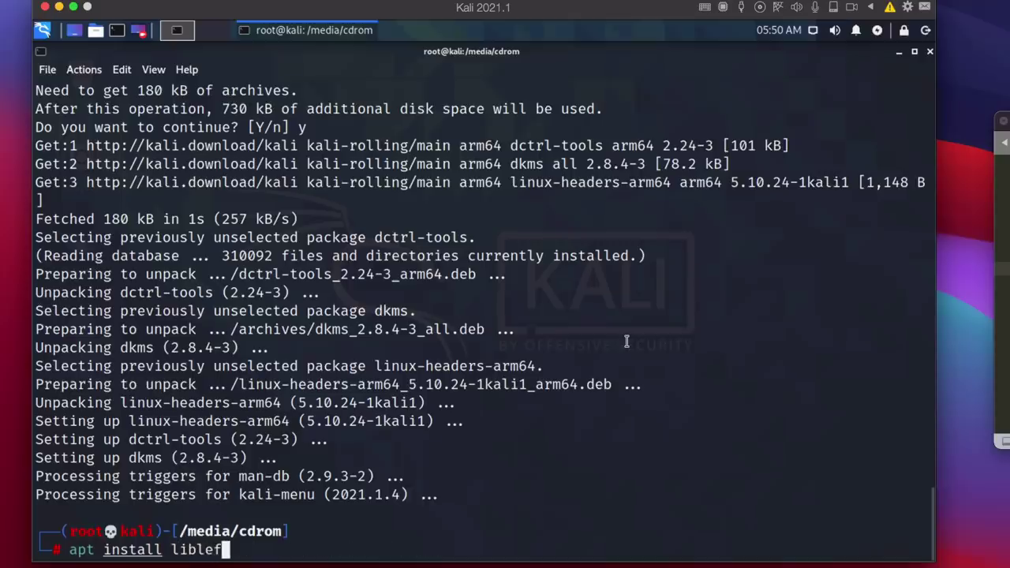
text(-dev)
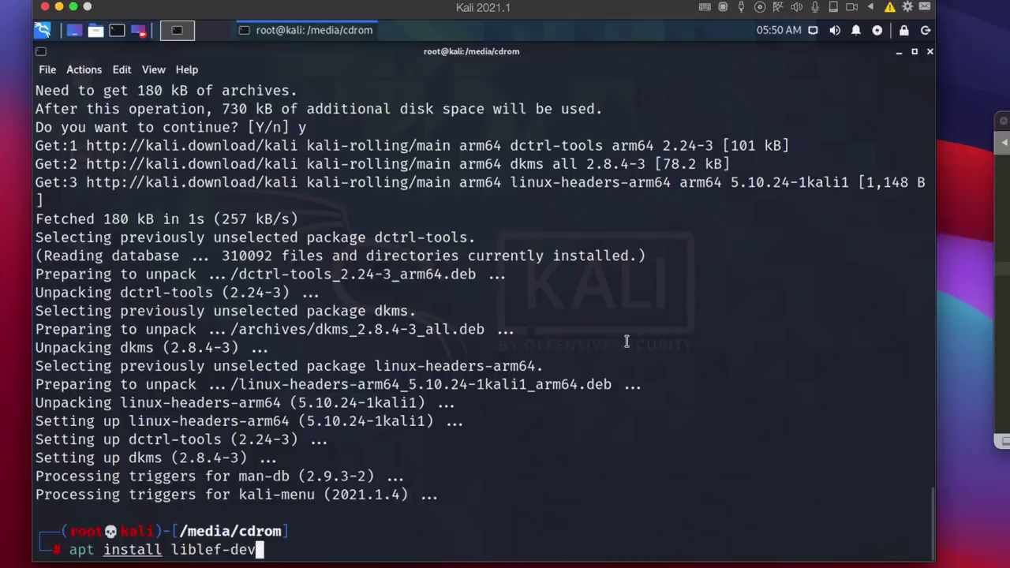
key(Return)
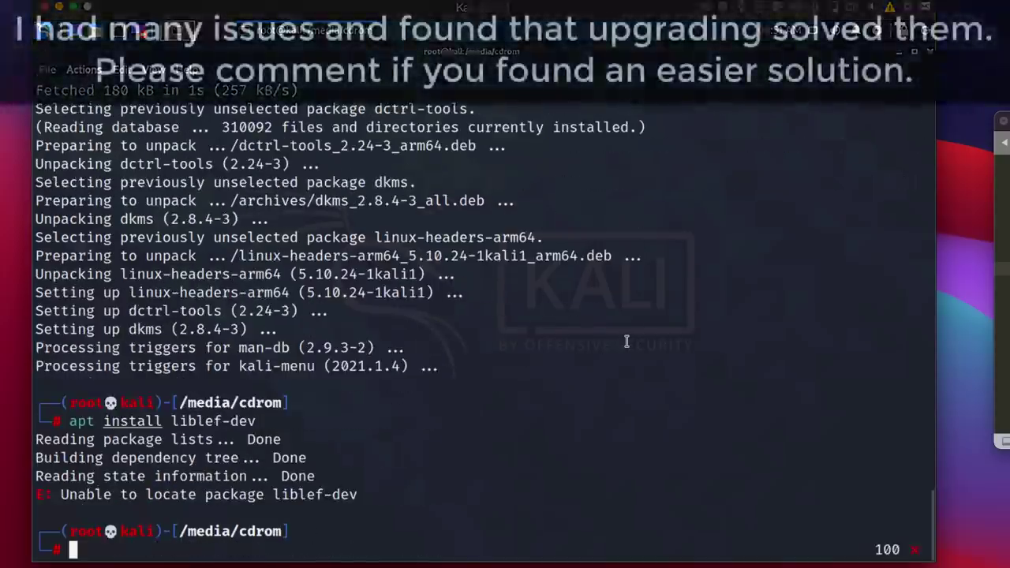
Run apt update, then apt upgrade, confirming y to upgrade all 447 packages.
key(ctrl+l)
key(Up)
key(ctrl+Left)
key(ctrl+Left)
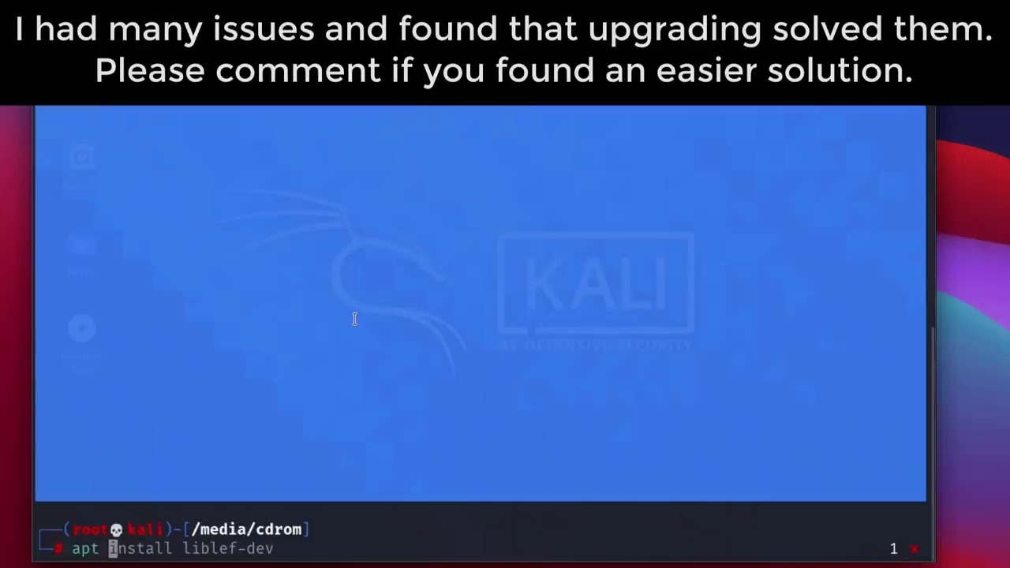
key(ctrl+k)
text(update)
key(Return)
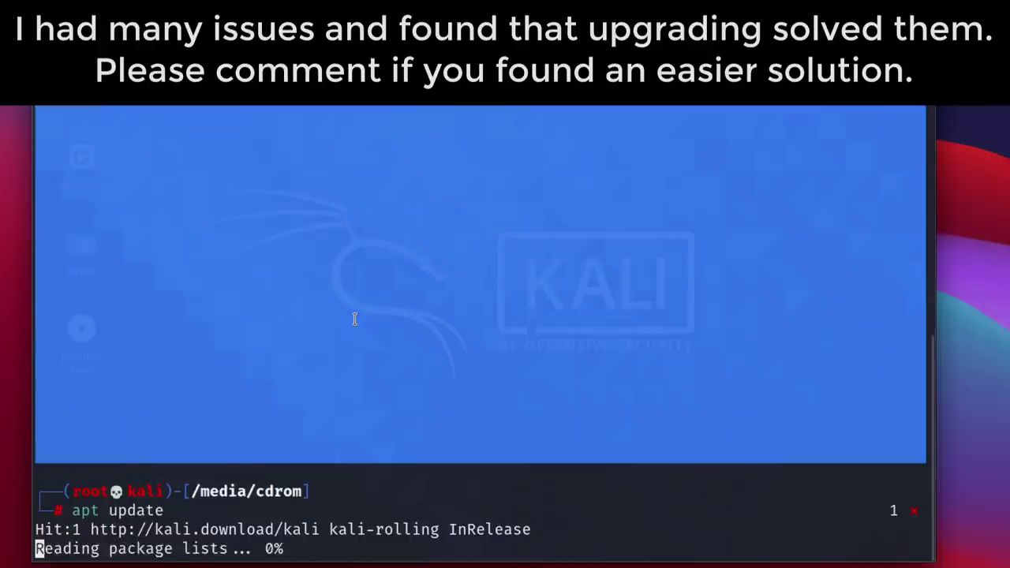
text(apt)
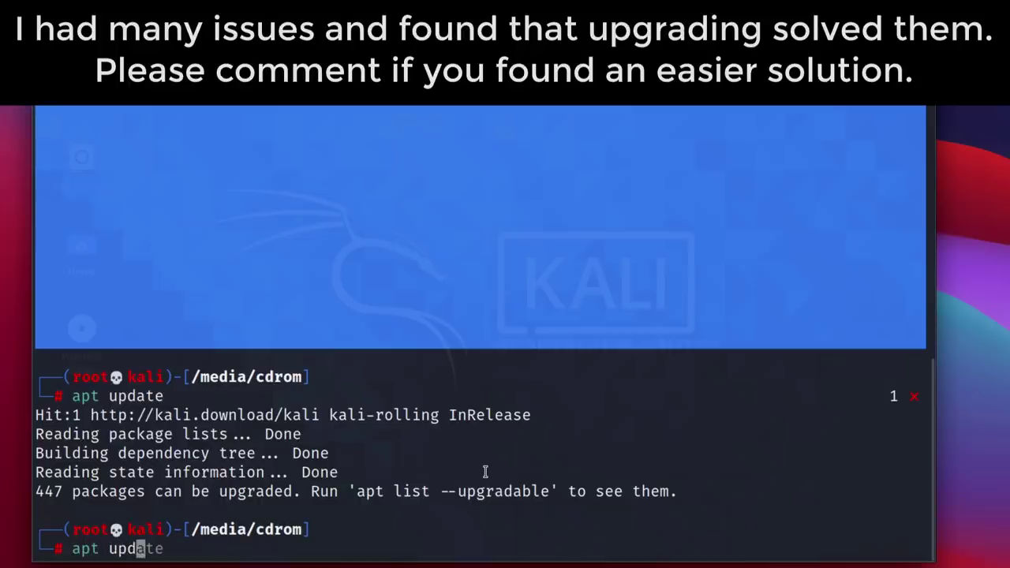
text( upgrade)
key(Return)
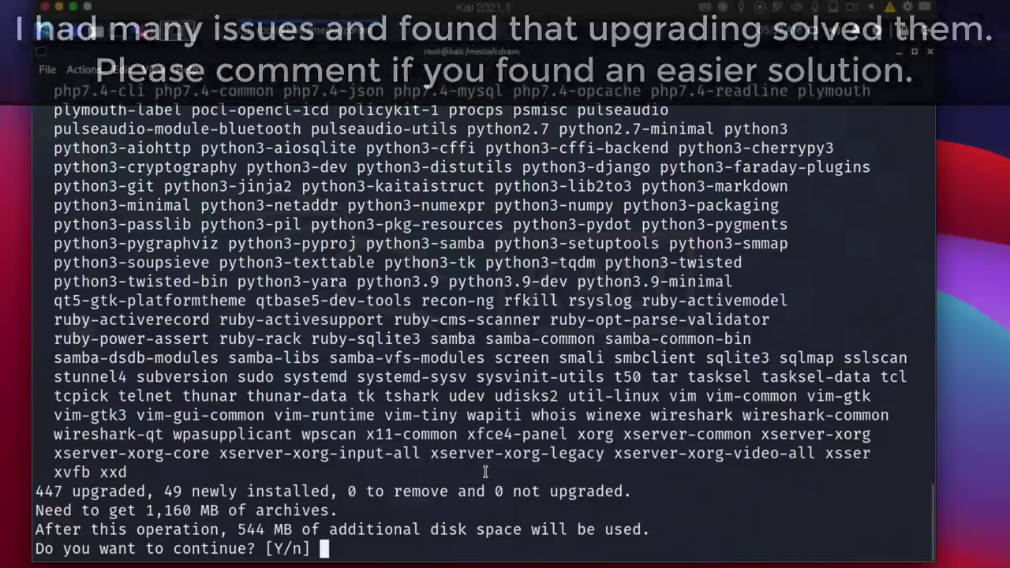
text(y)
key(Return)
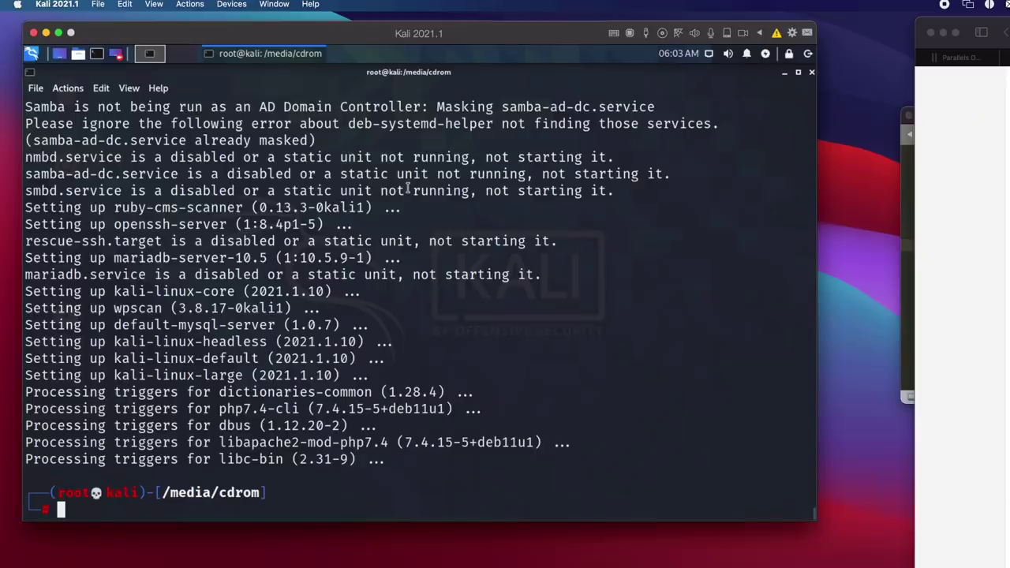
Reboot Kali, log back in with the default account, and minimize the terminal.
text(reboot)
key(Return)
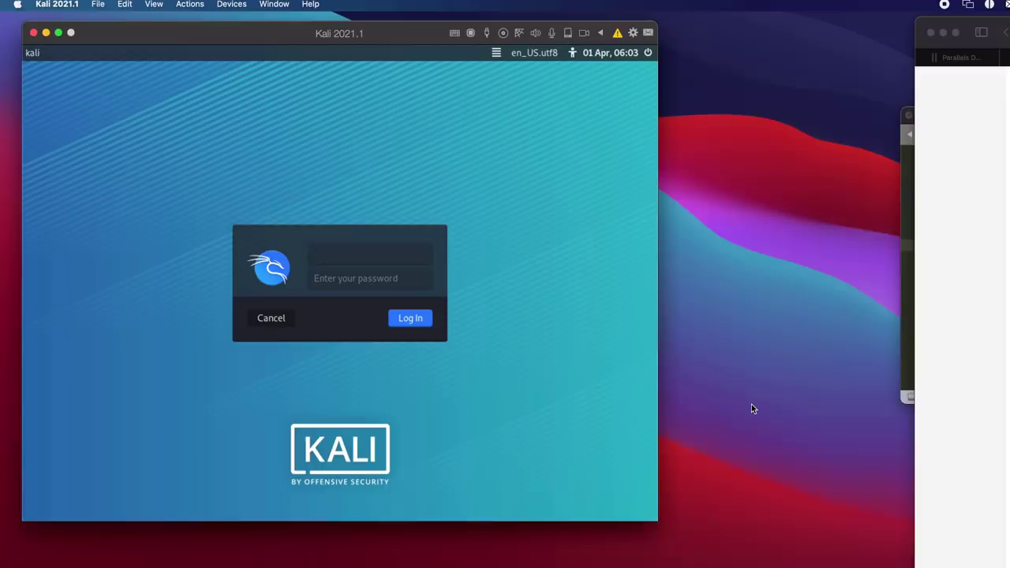
key(Tab)
key(Return)
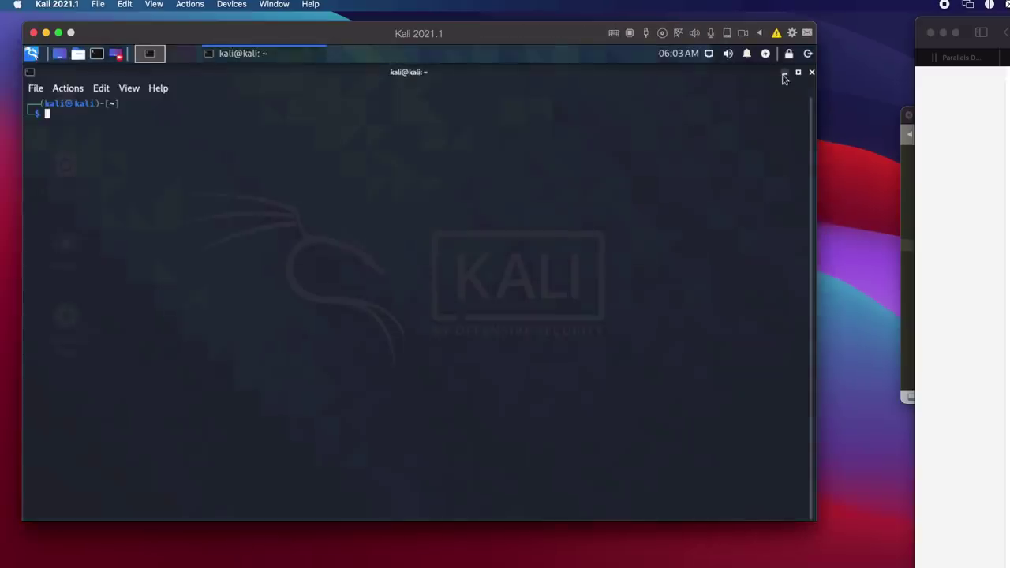
click(785, 74)
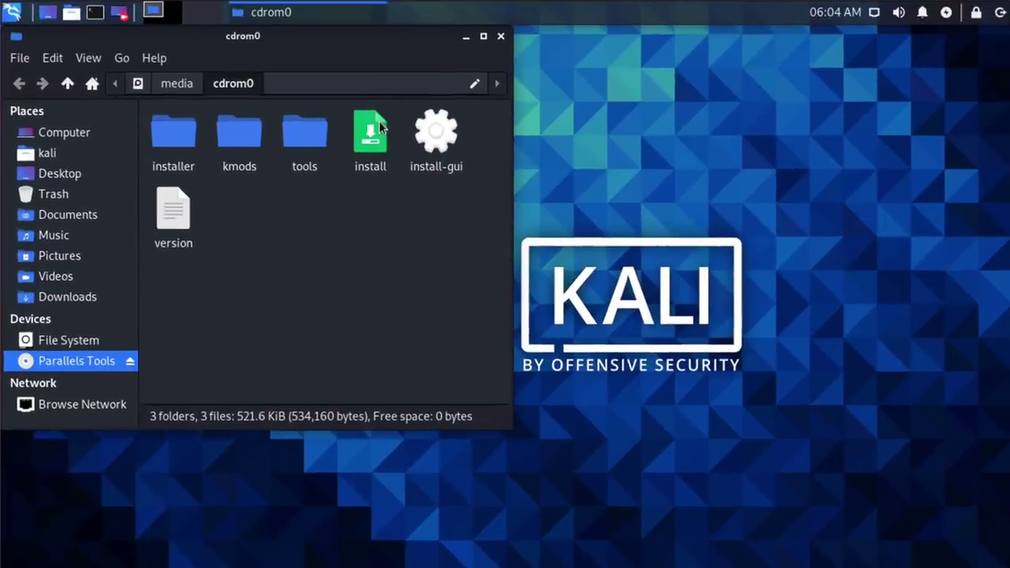
Open a terminal at the install file's disc folder, enlarge the text, and list files with ls.
click(378, 120)
right_click(380, 120)
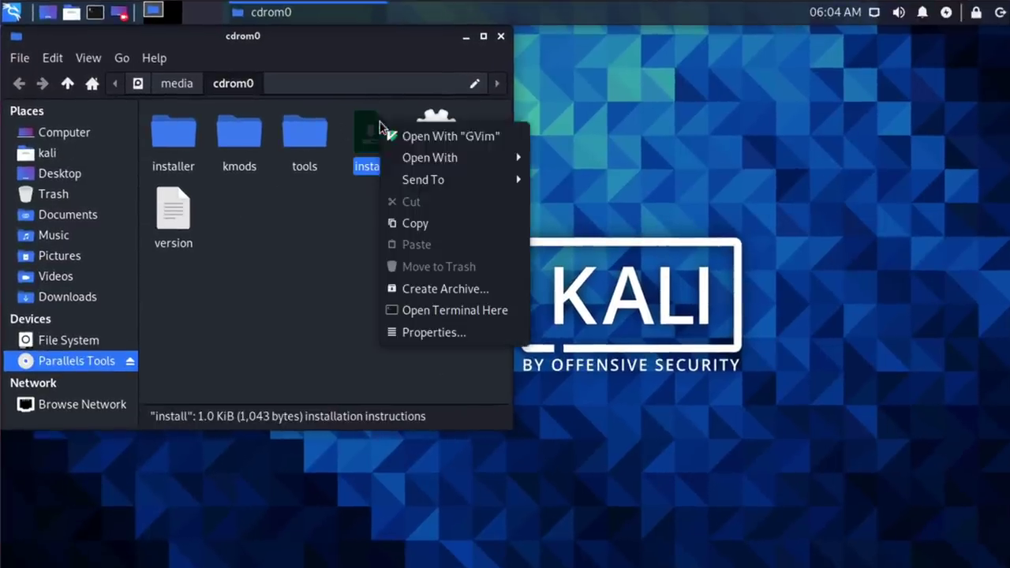
click(455, 314)
key(ctrl+plus)
key(ctrl+plus)
key(ctrl+plus)
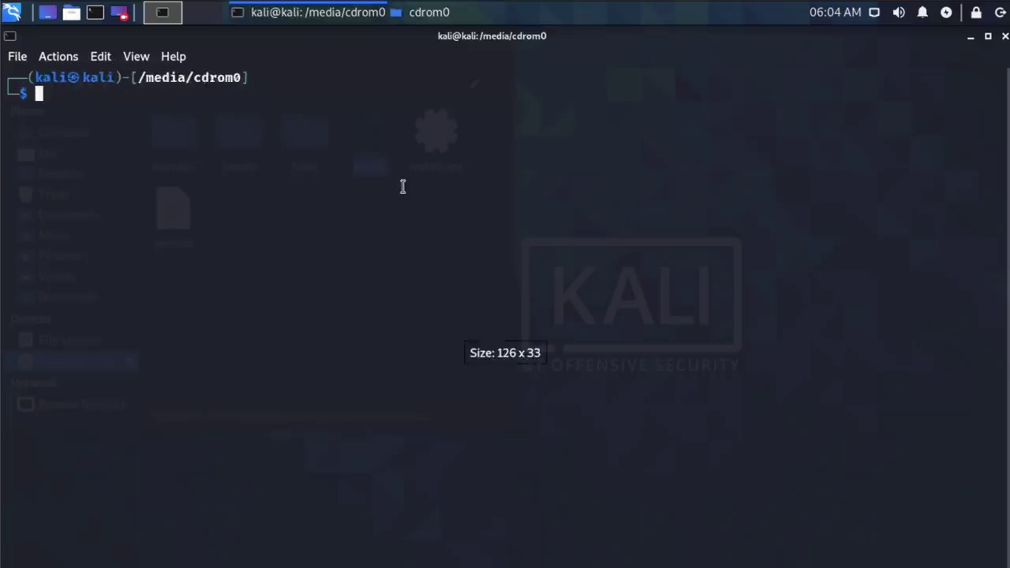
text(ls)
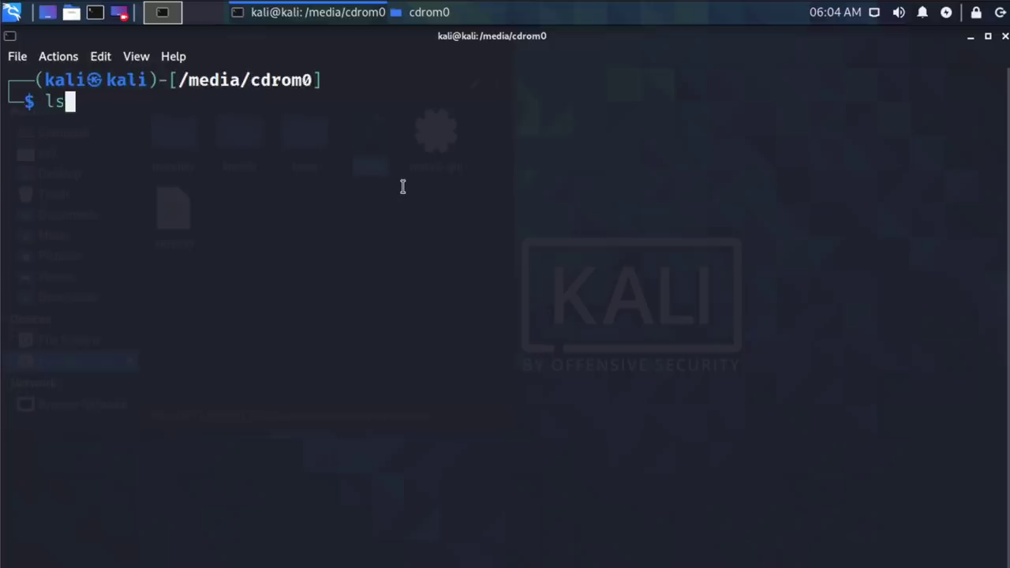
key(Return)
Try ./install and sudo ./install, then become root with sudo su and recall the umount command.
text(./)
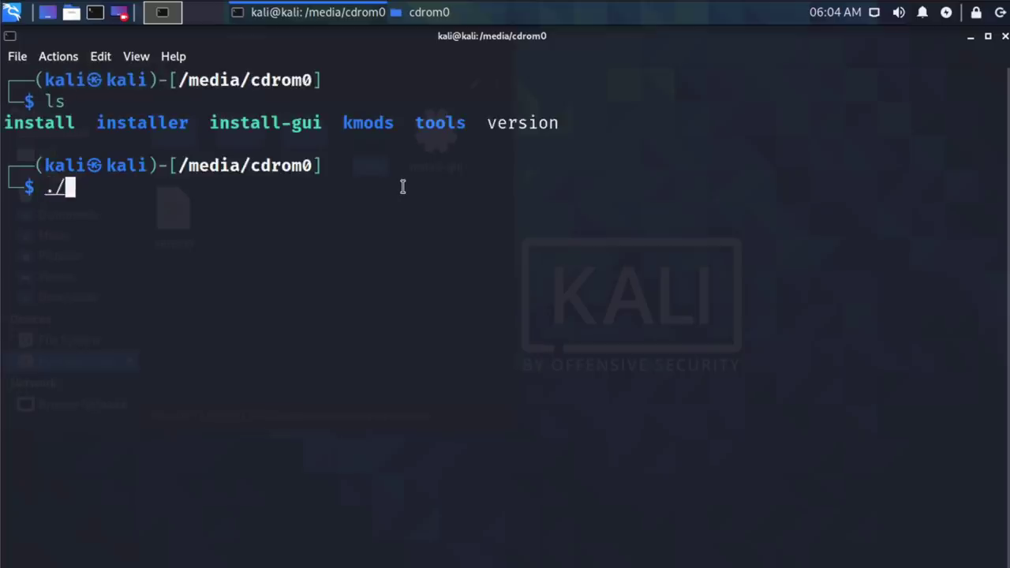
text(install)
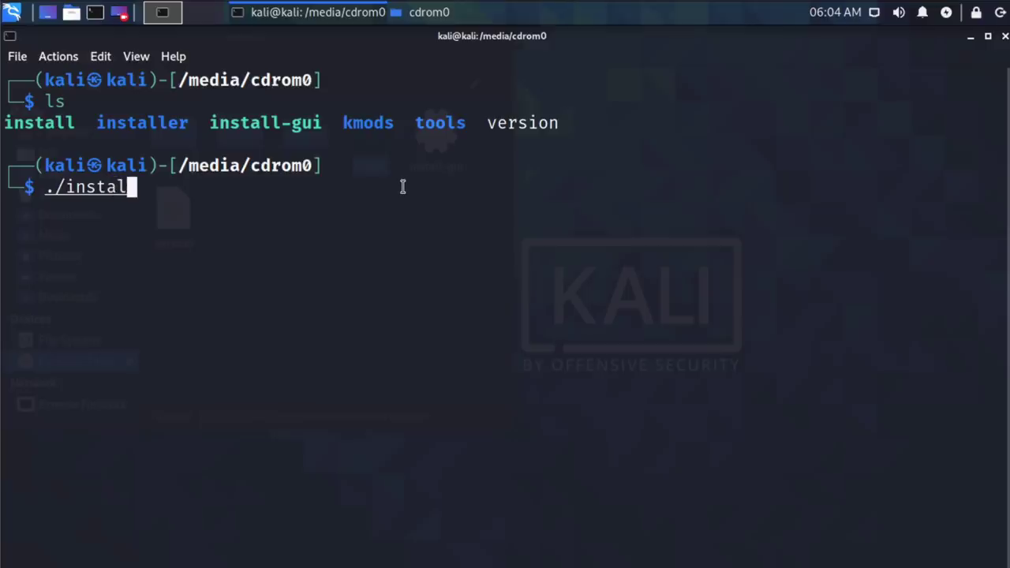
key(Return)
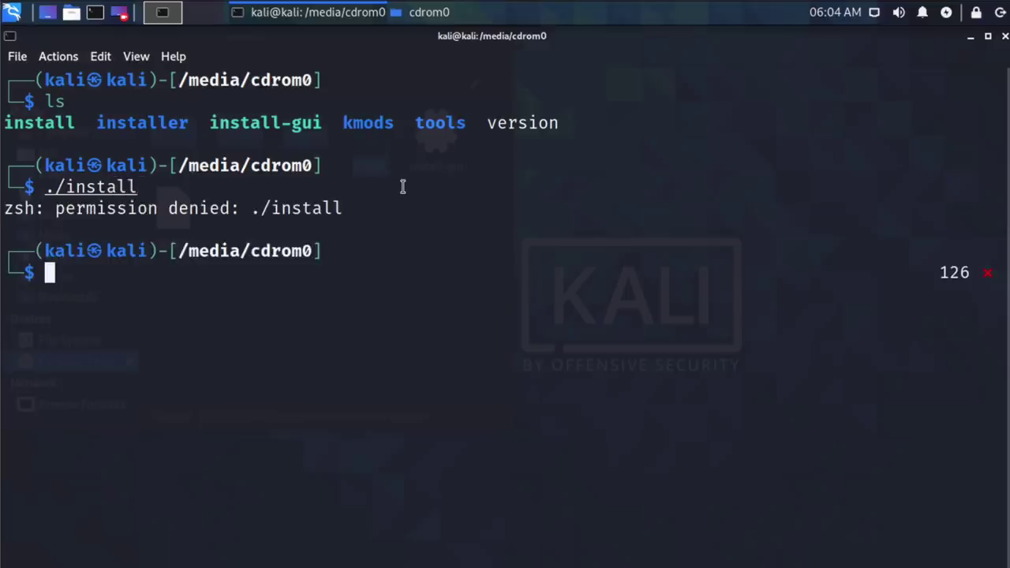
text(sudo ./install)
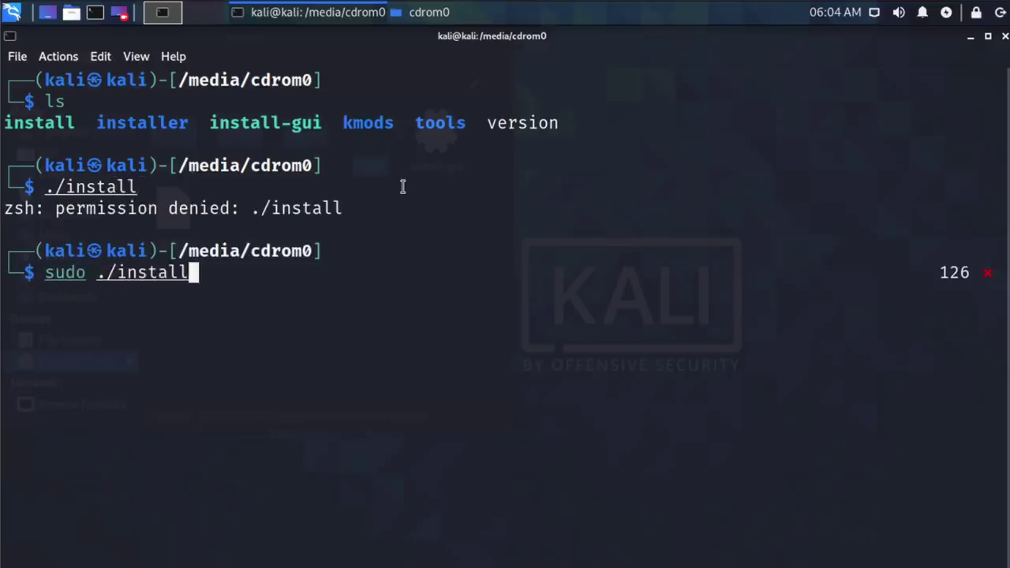
key(Return)
key(Return)
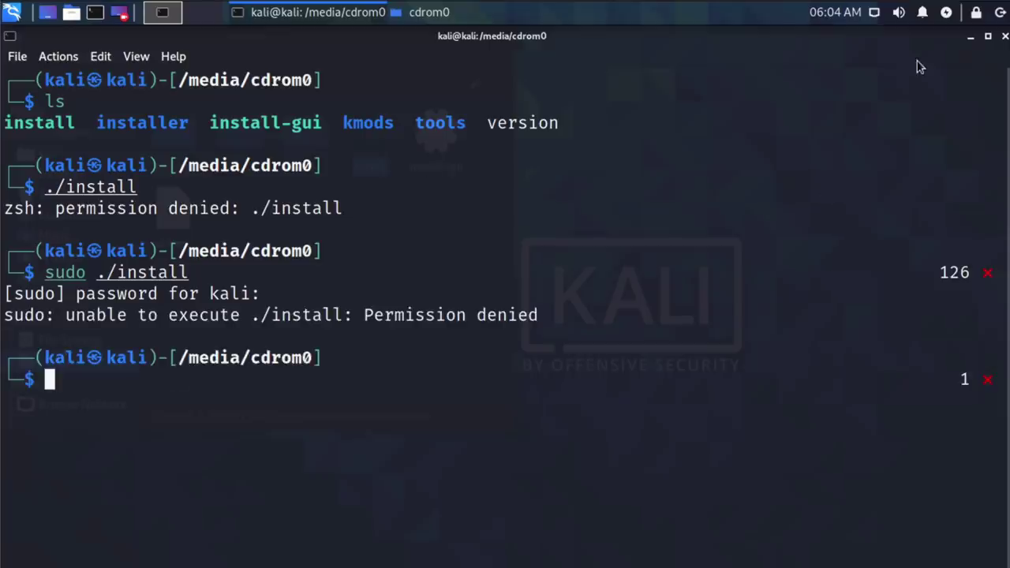
text(sudo su)
key(Return)
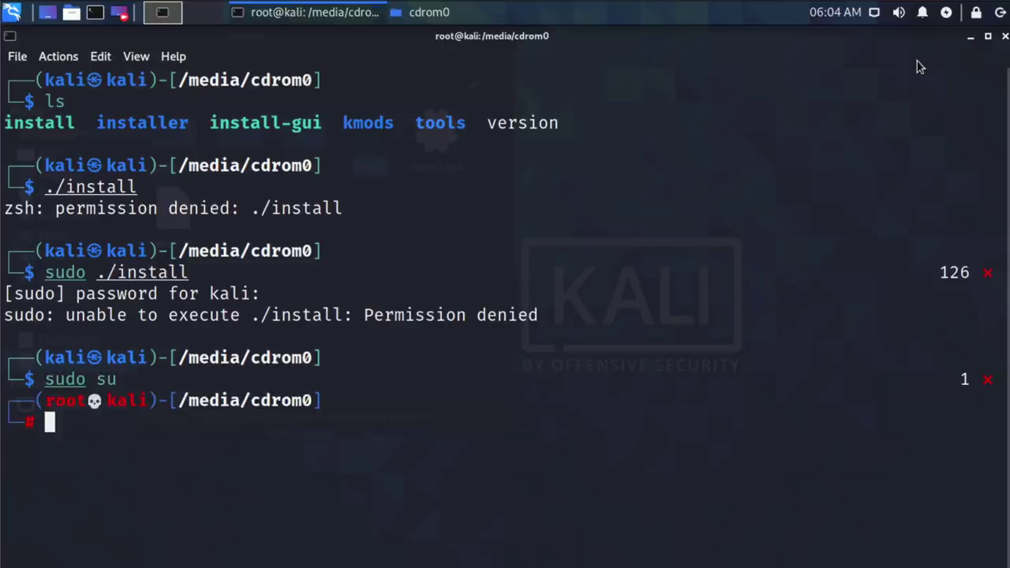
text(umo)
key(Right)
After the busy umount fails, close the disc window and force-unmount the Parallels Tools volume.
key(Return)
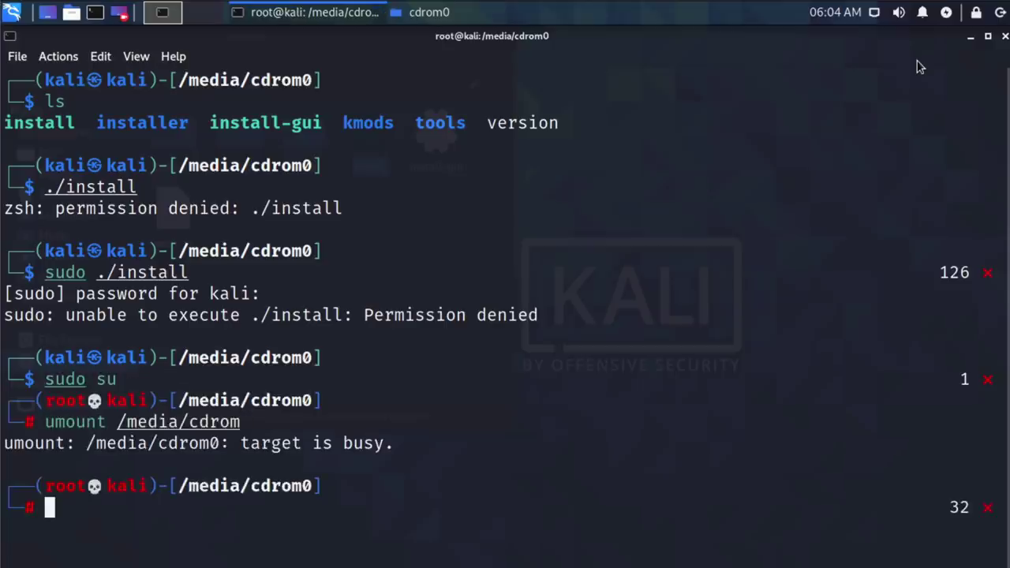
click(972, 37)
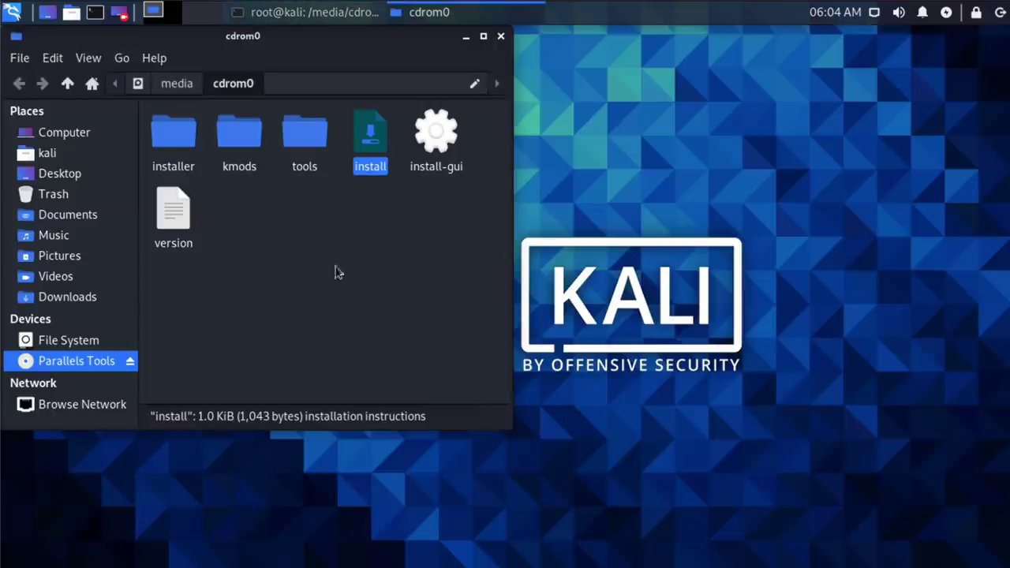
click(502, 37)
right_click(67, 344)
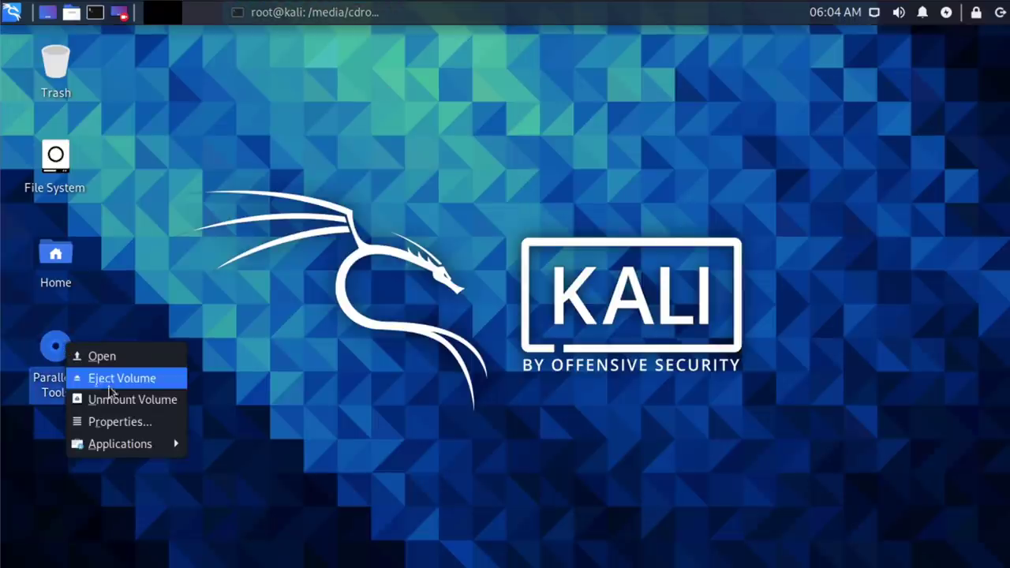
click(120, 407)
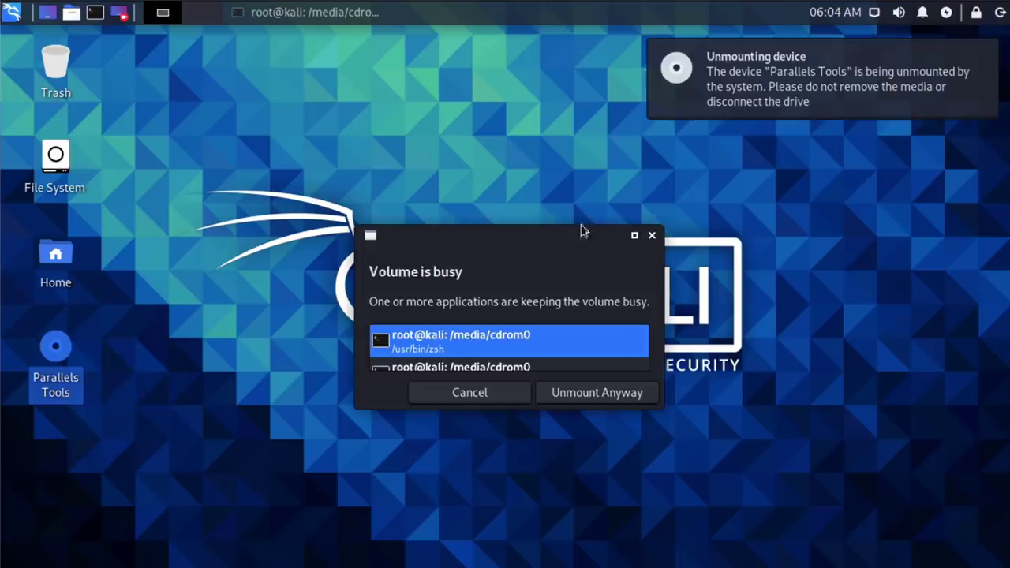
click(581, 399)
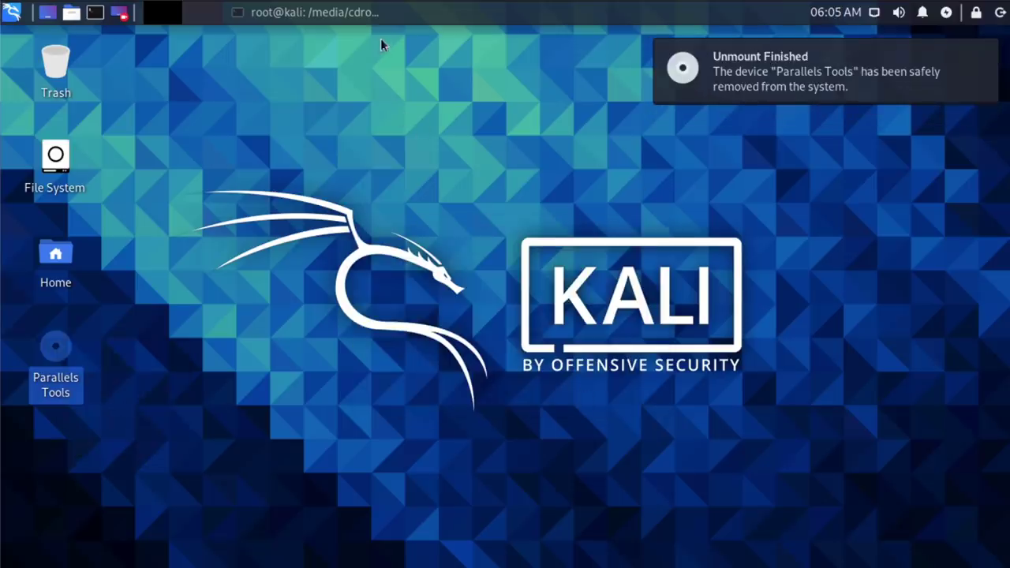
In the root terminal, mount /dev/sr0 at /media/cdrom, cd there, and run ./install.
click(353, 14)
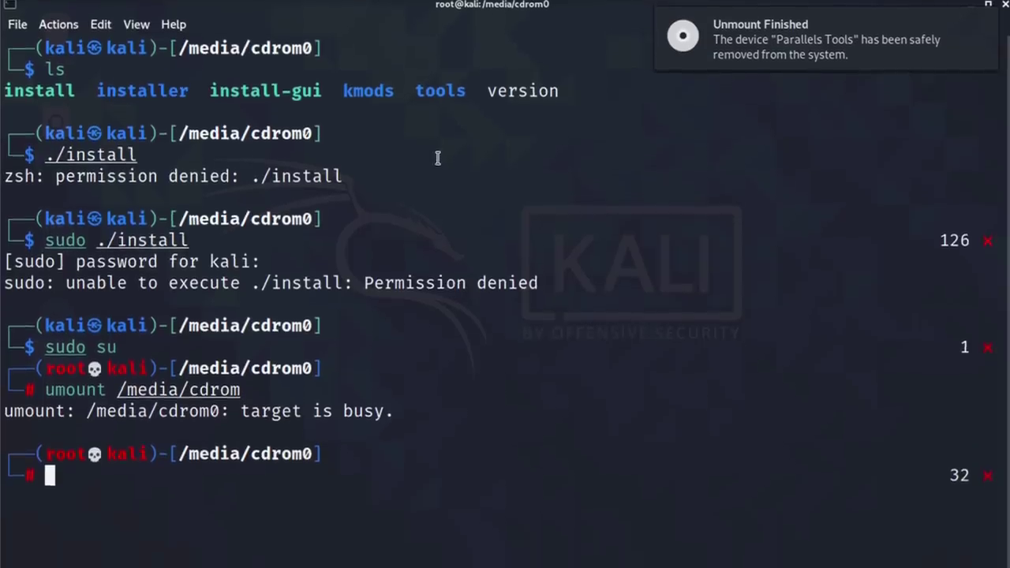
text(mount)
key(Right)
key(Return)
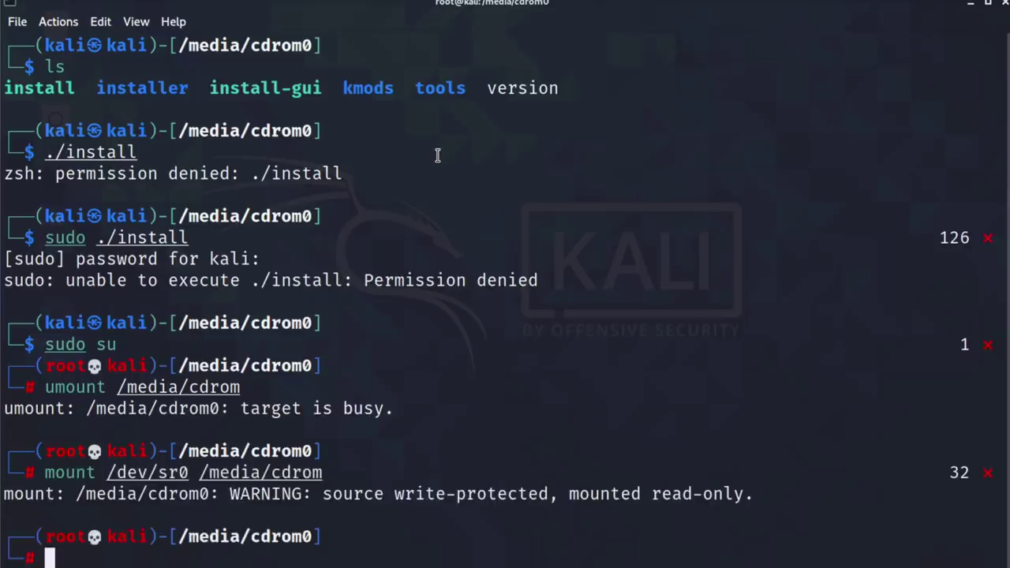
text(cd)
key(Right)
key(Return)
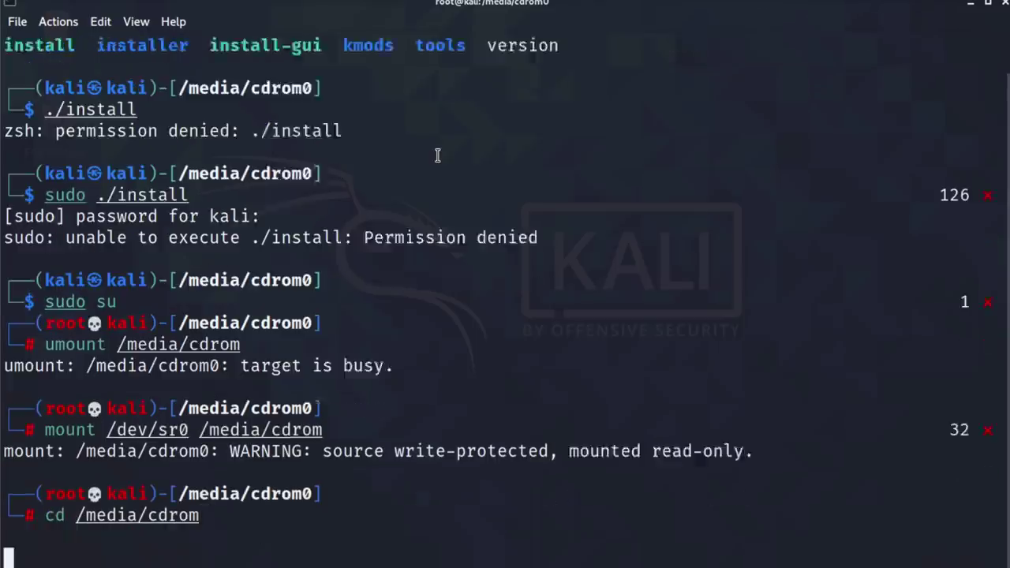
text(./install)
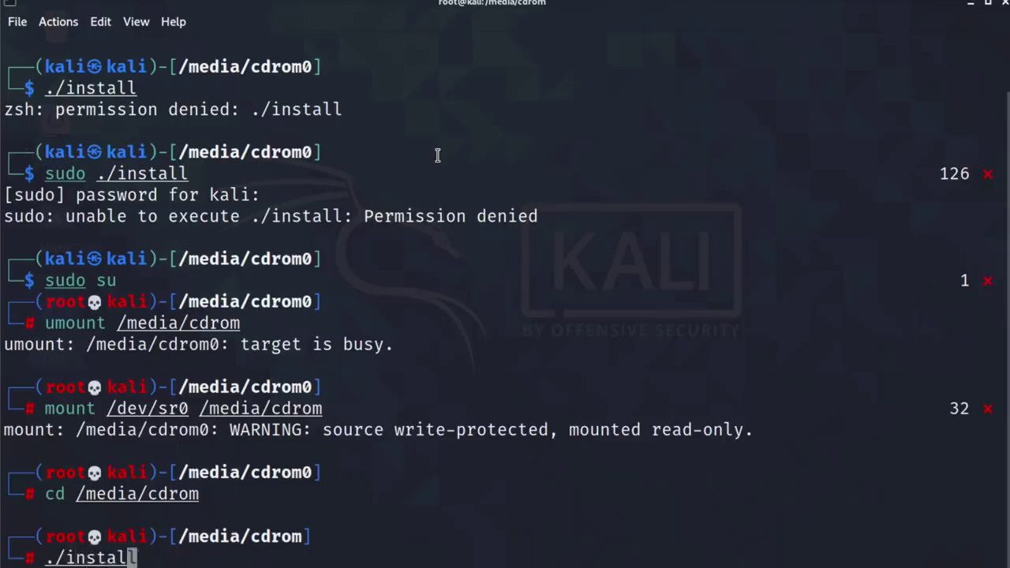
key(Return)
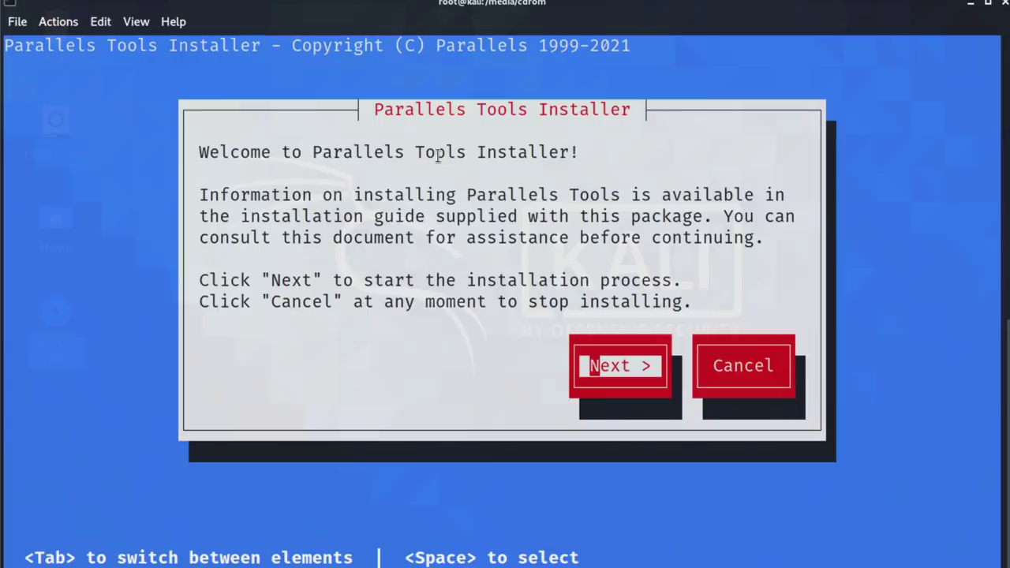
Advance through Welcome, Warning and Component Installation to install Parallels Tools with libelf-dev.
key(Return)
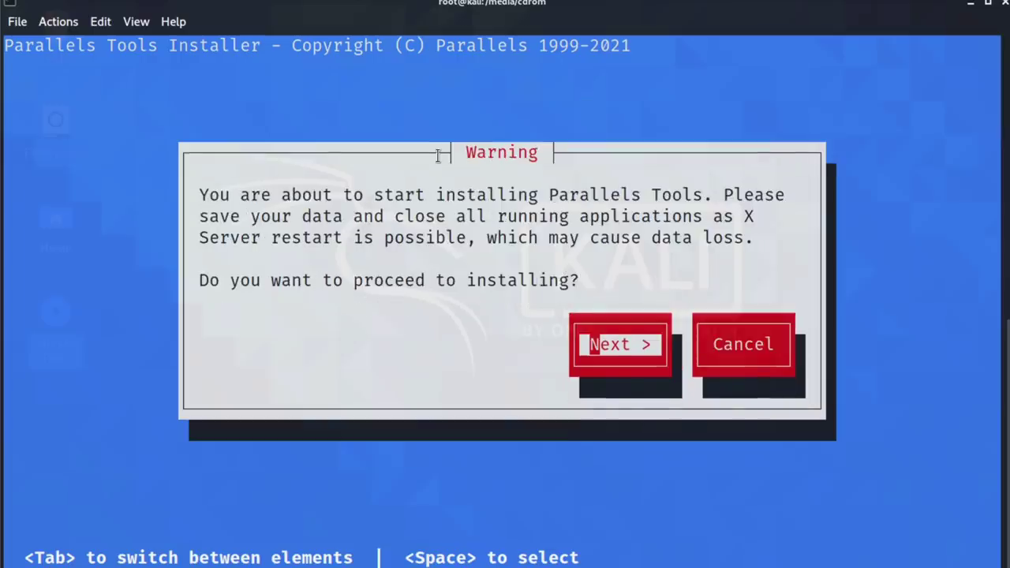
key(Return)
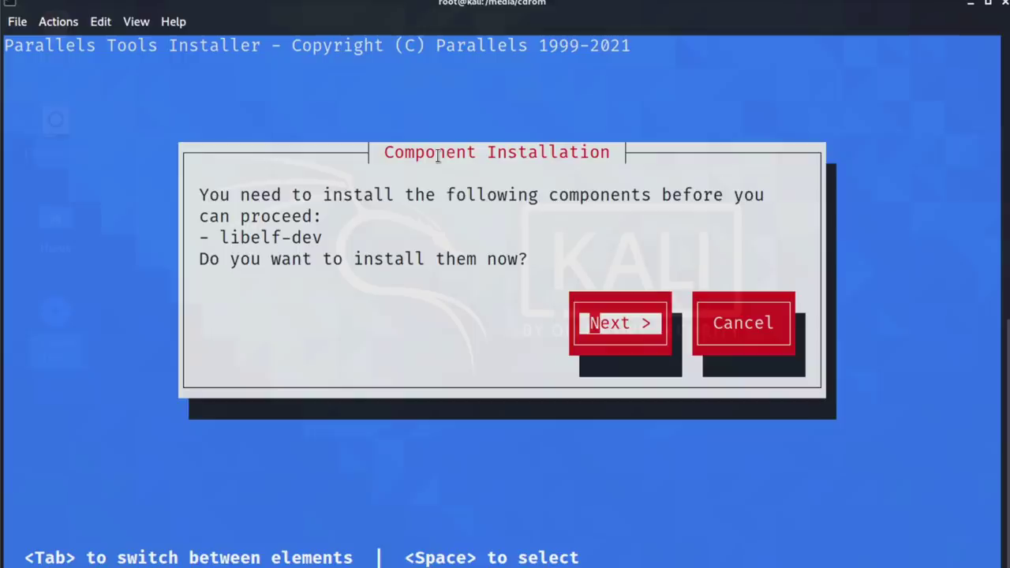
key(Return)
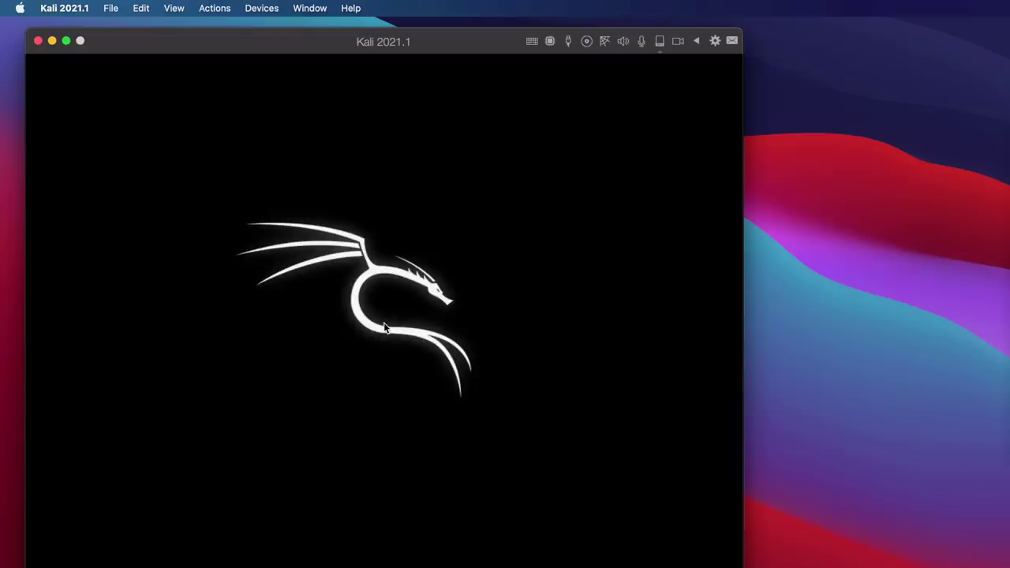
Boot the default Kali entry and bring the Kali VM window to the front.
key(Return)
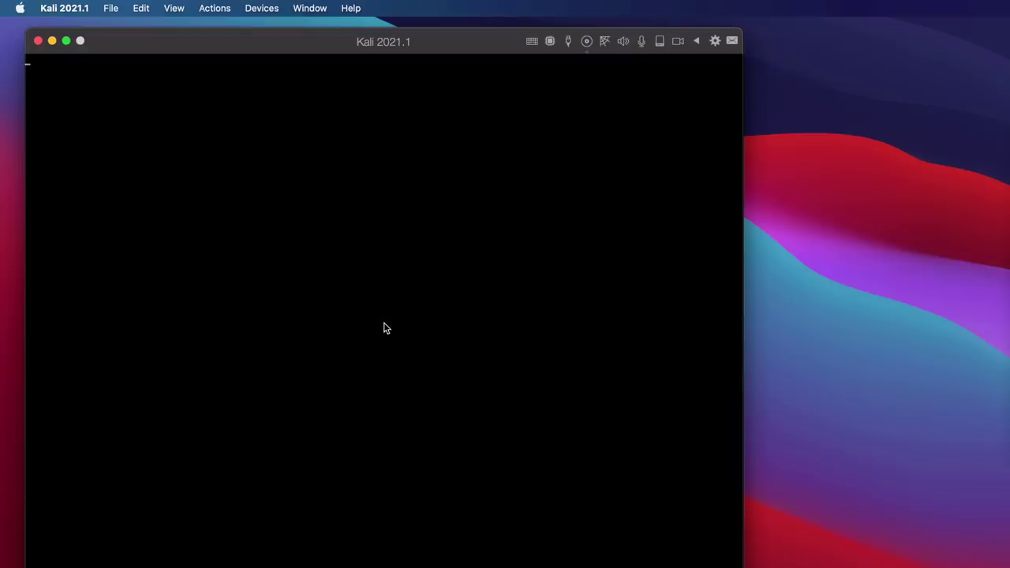
key(super+Tab)
key(super+Tab)
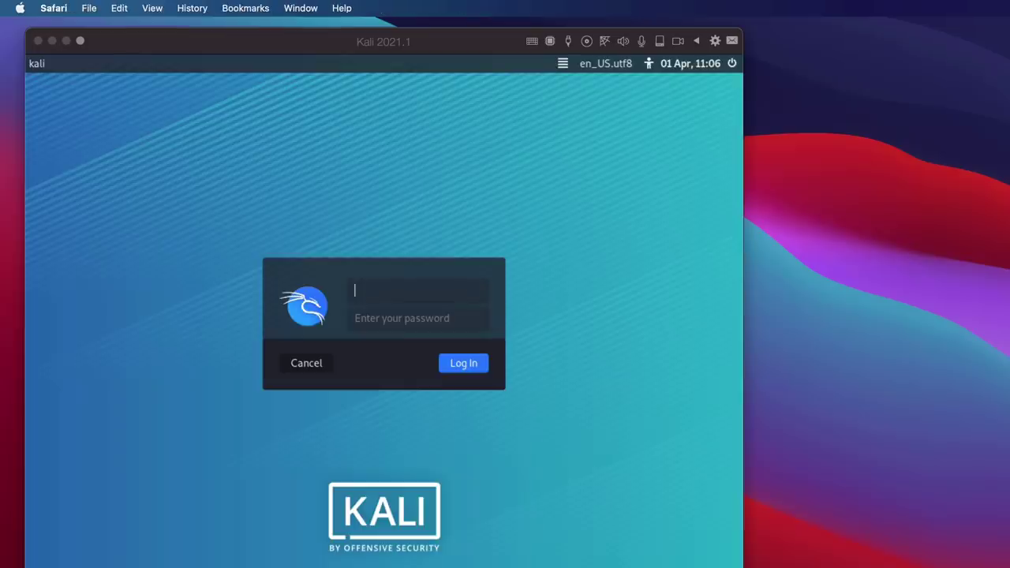
click(404, 292)
Log in to the Kali desktop with the user's credentials, then search the Mac for 'text'.
key(Tab)
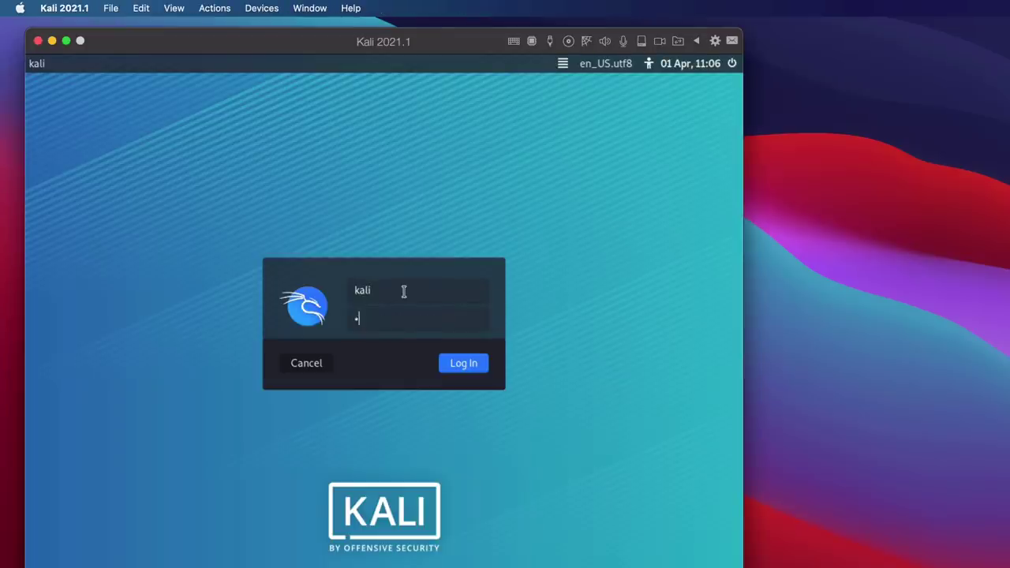
key(Return)
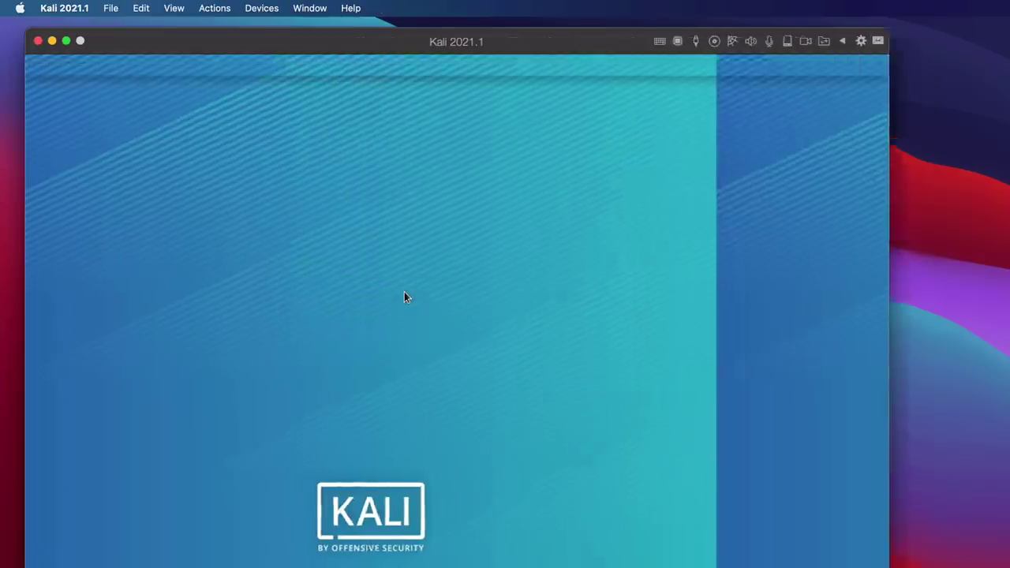
key(super+space)
text(text)
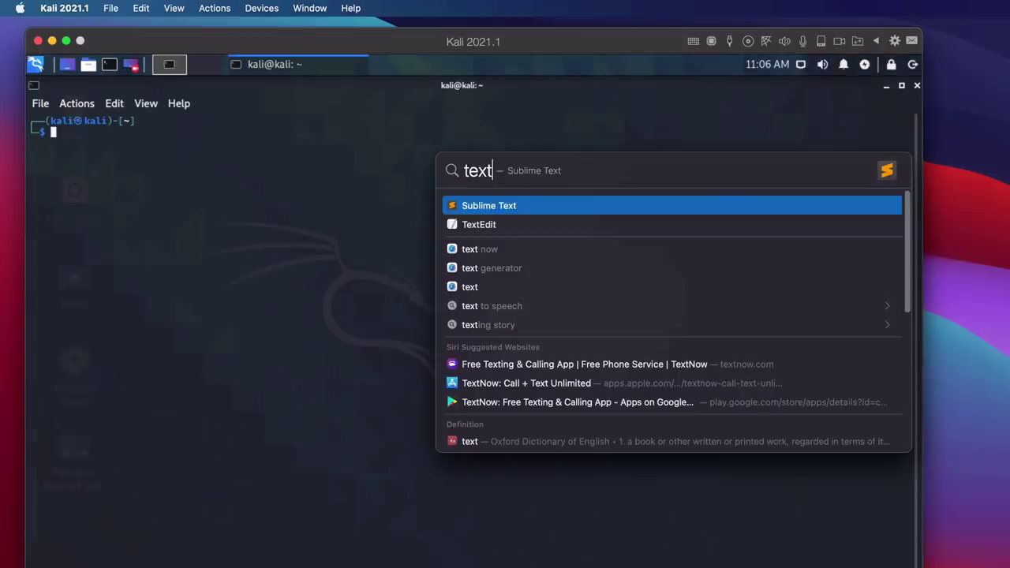
Launch TextEdit with a new blank document, repositioned, at font size 16.
key(Down)
key(Return)
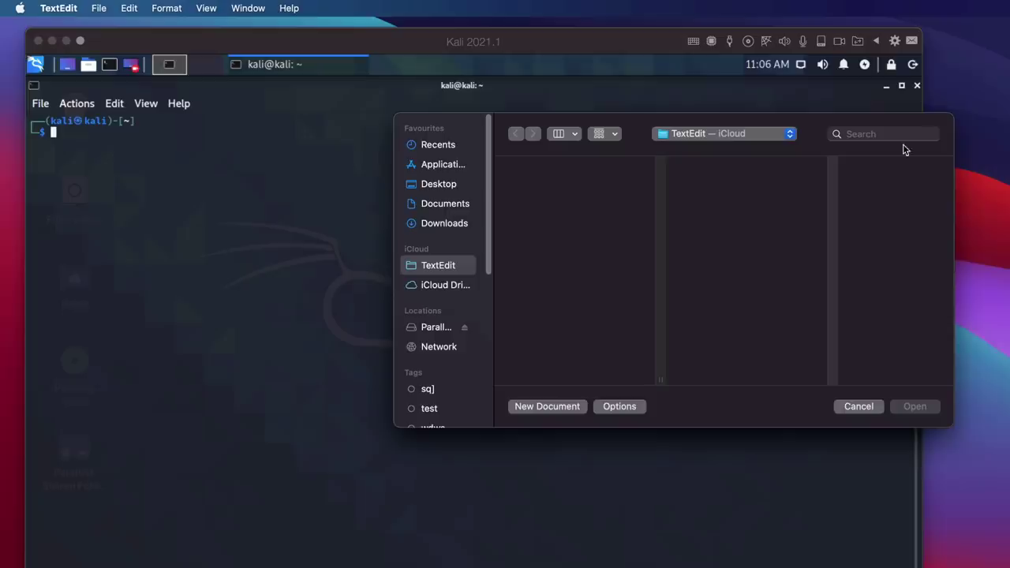
click(547, 407)
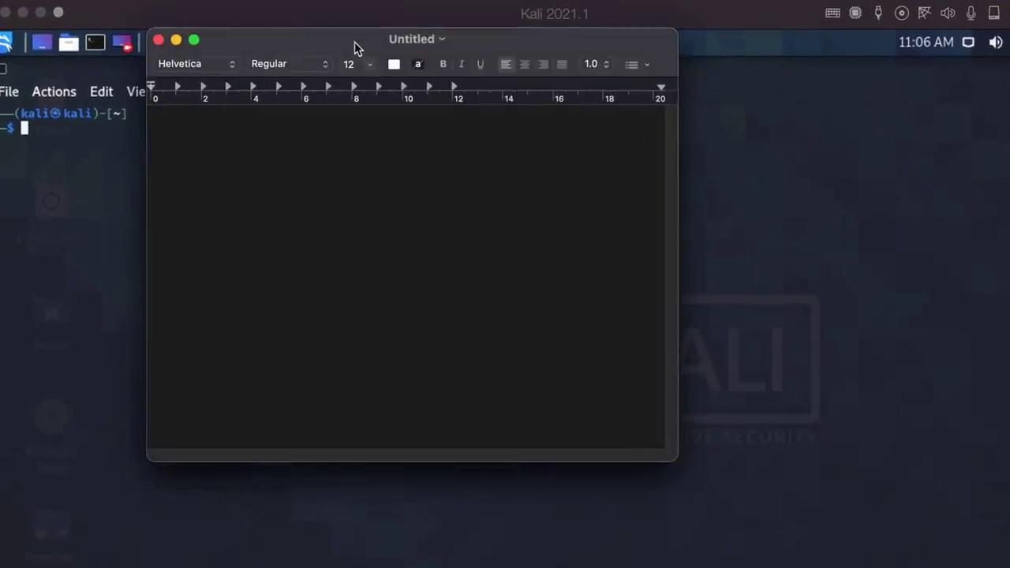
drag(354, 48, 718, 181)
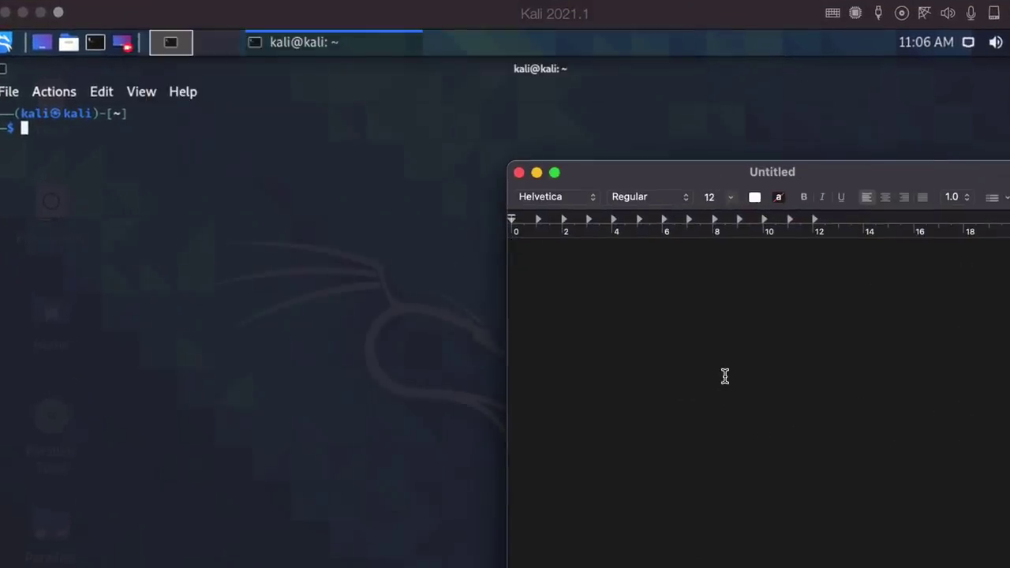
key(super+plus)
key(super+plus)
key(super+plus)
key(super+plus)
Type 'Text on Mac' in the document and copy it to the clipboard.
text(M)
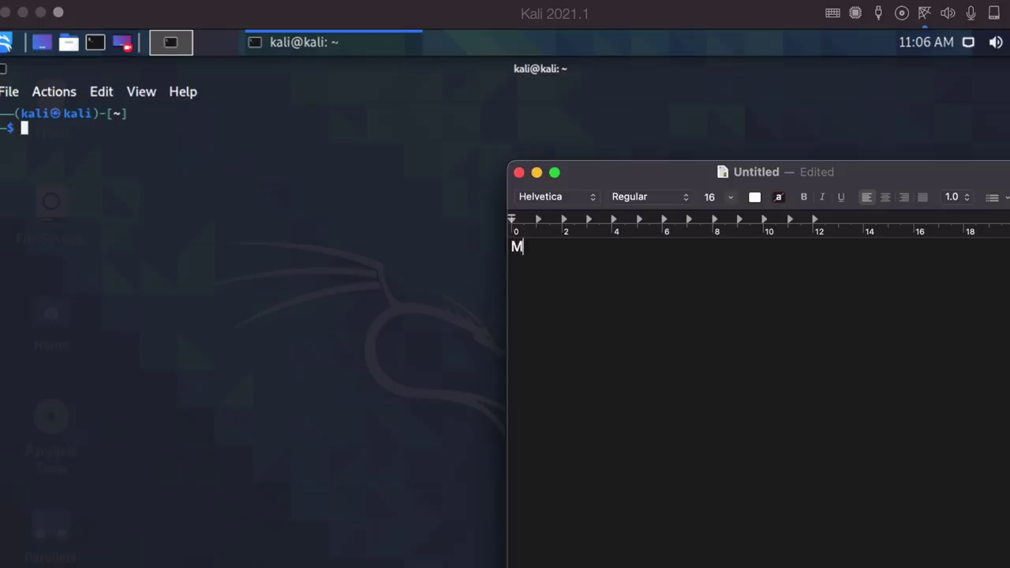
key(BackSpace)
key(BackSpace)
key(BackSpace)
text(Text on m)
drag(622, 245, 458, 241)
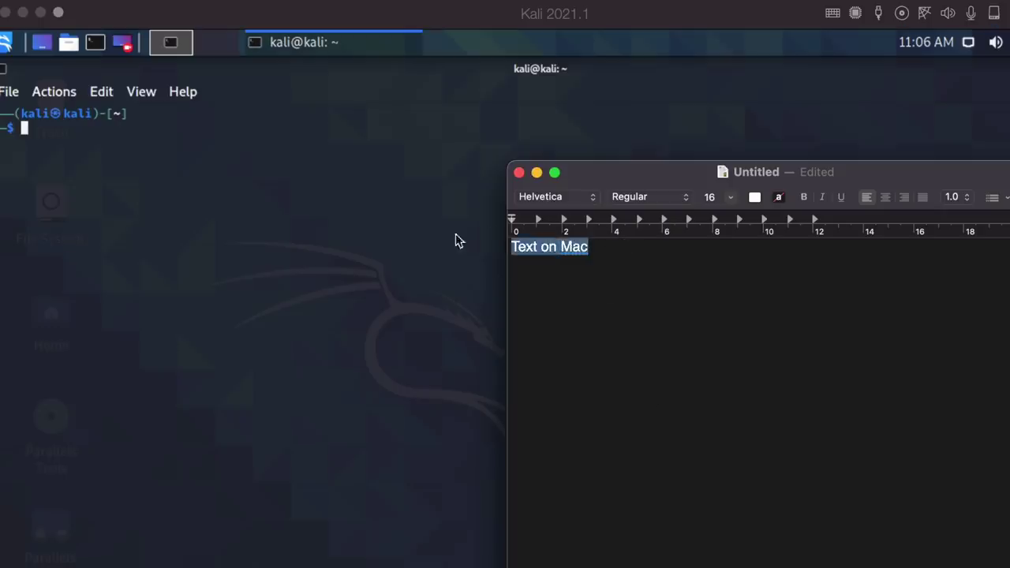
right_click(568, 249)
click(588, 337)
Paste 'Text on Mac' from the Mac clipboard into the Kali terminal and submit it.
click(333, 258)
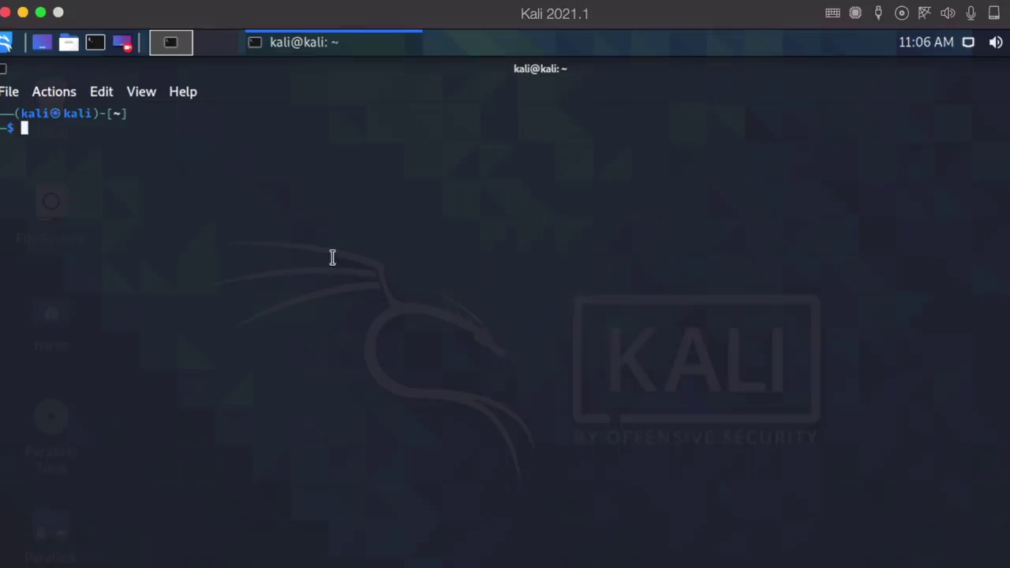
right_click(339, 252)
click(433, 298)
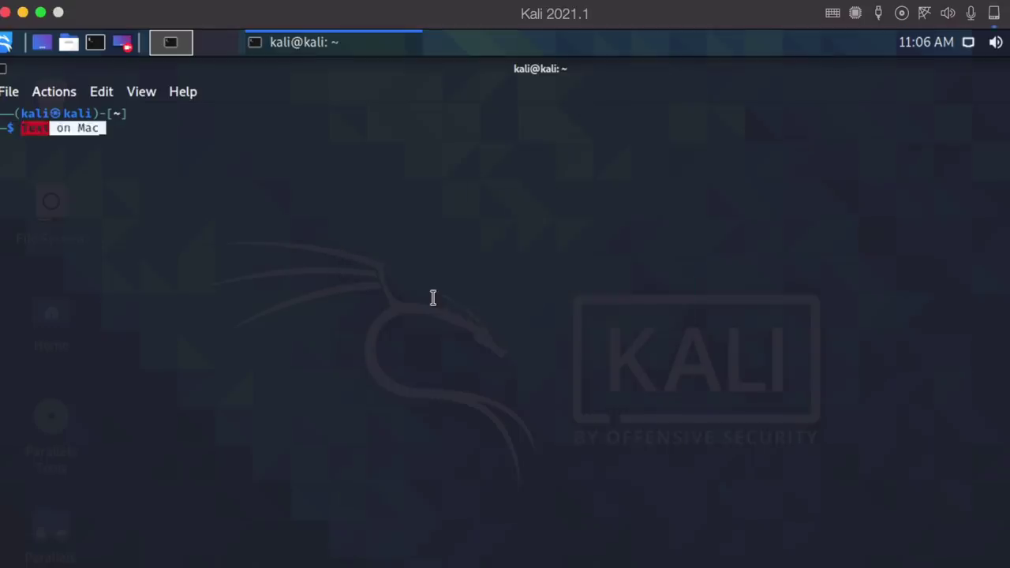
key(Return)
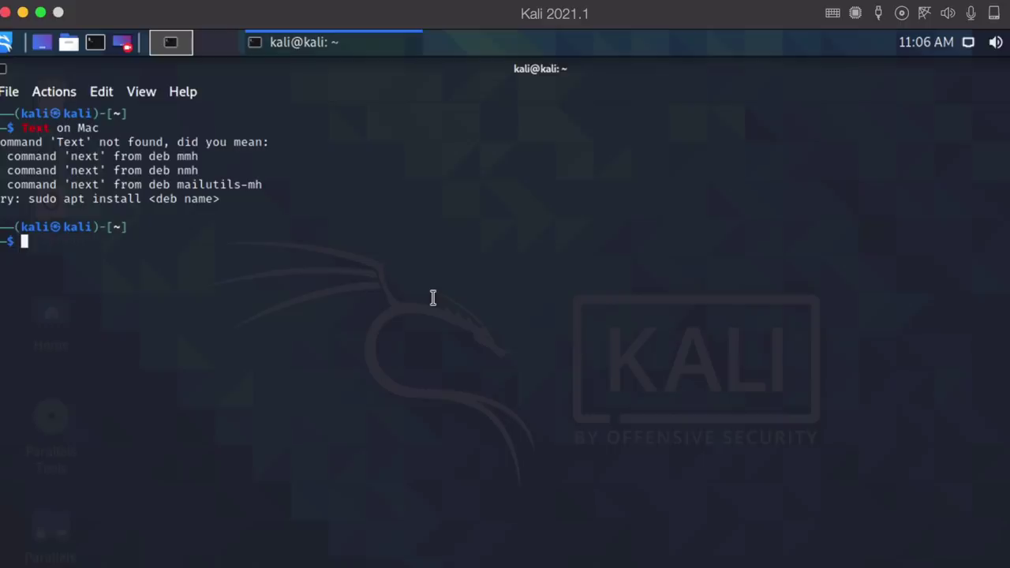
Enlarge the terminal text and run iwconfig, showing only lo and eth0.
text(c)
key(BackSpace)
key(ctrl+plus)
key(ctrl+plus)
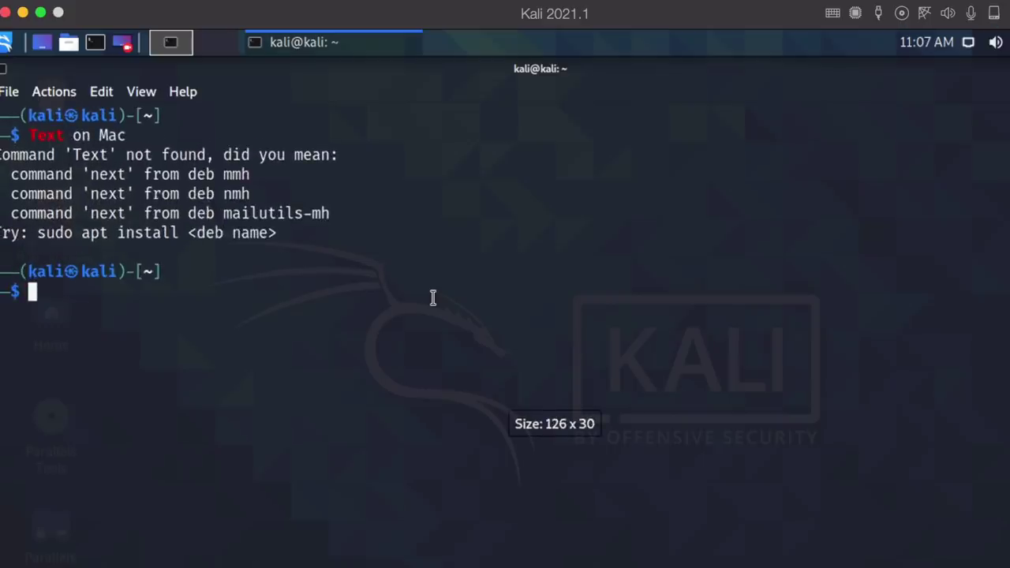
text(i)
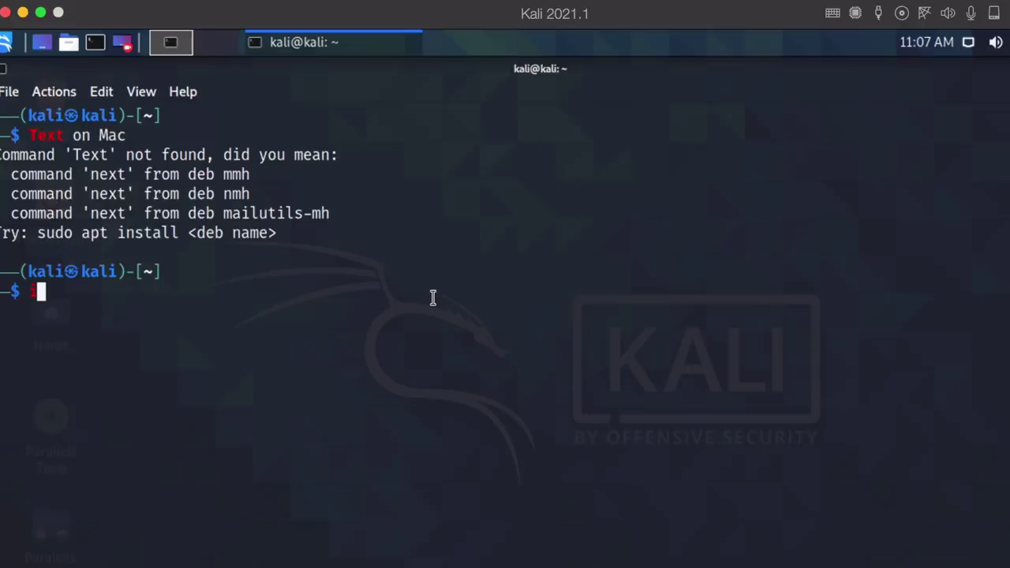
text(wconfi)
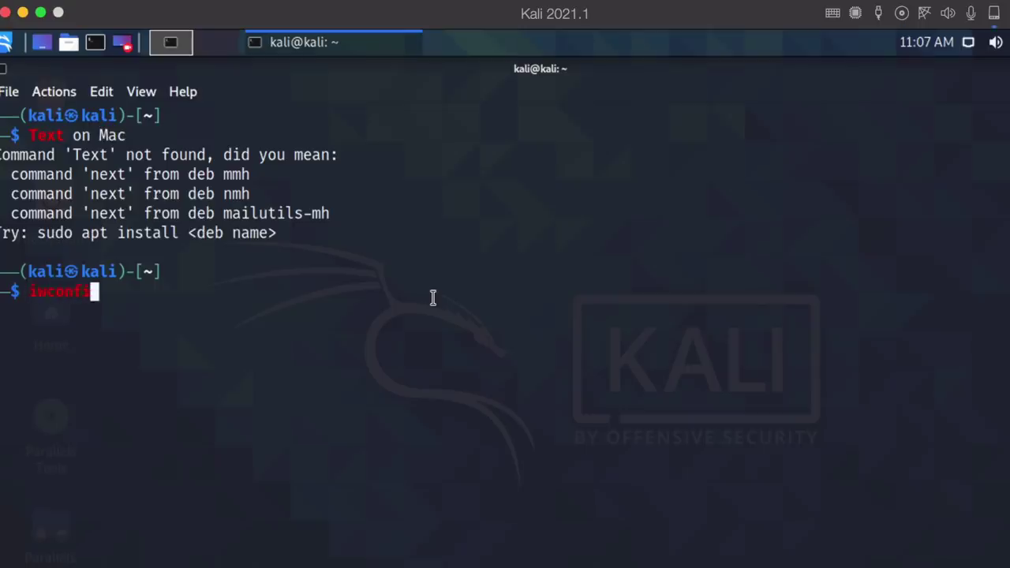
text(g)
key(Return)
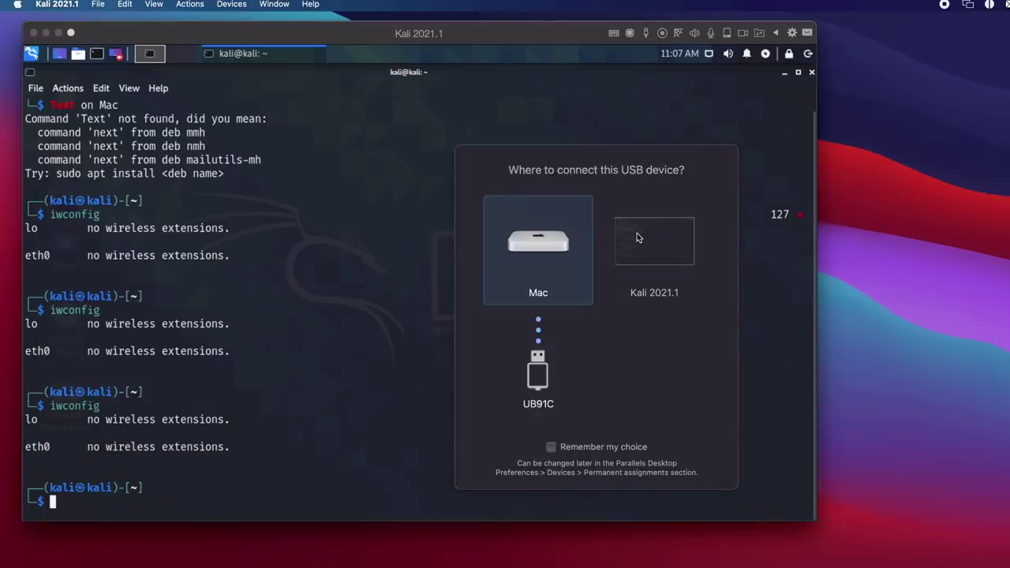
Connect the UB91C adapter to Kali 2021.1, rerun iwconfig, and select the wlan0 output.
click(637, 233)
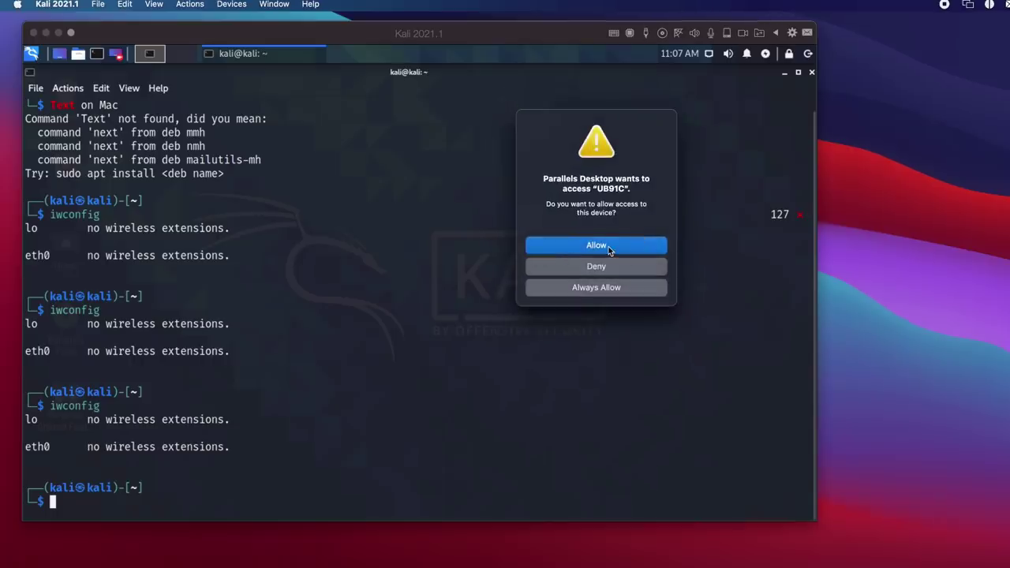
click(609, 247)
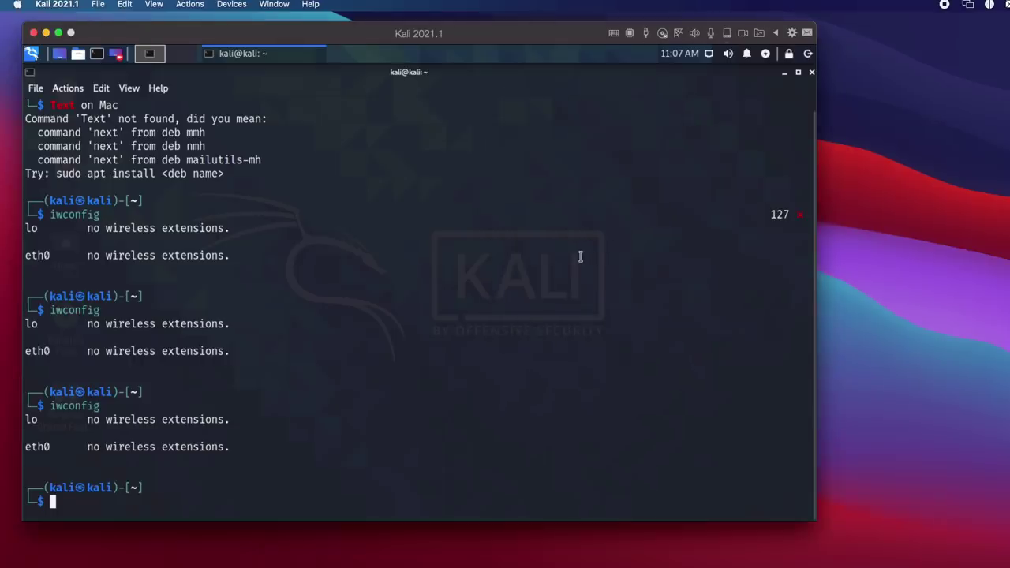
key(Up)
key(Return)
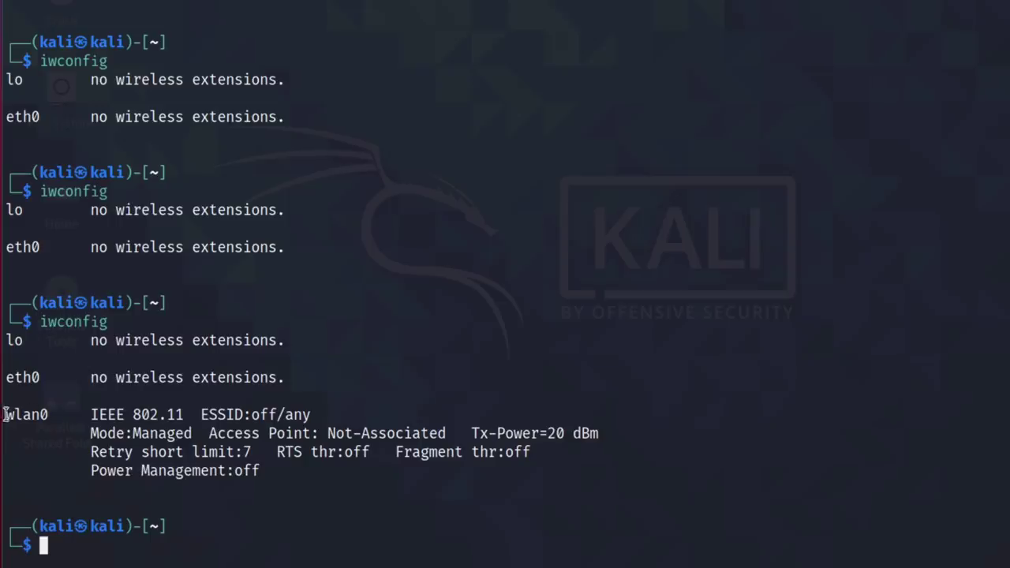
drag(4, 415, 437, 472)
drag(43, 279, 352, 443)
Copy the iwconfig output from the Kali terminal and paste it over 'Text on Mac' in TextEdit.
right_click(351, 419)
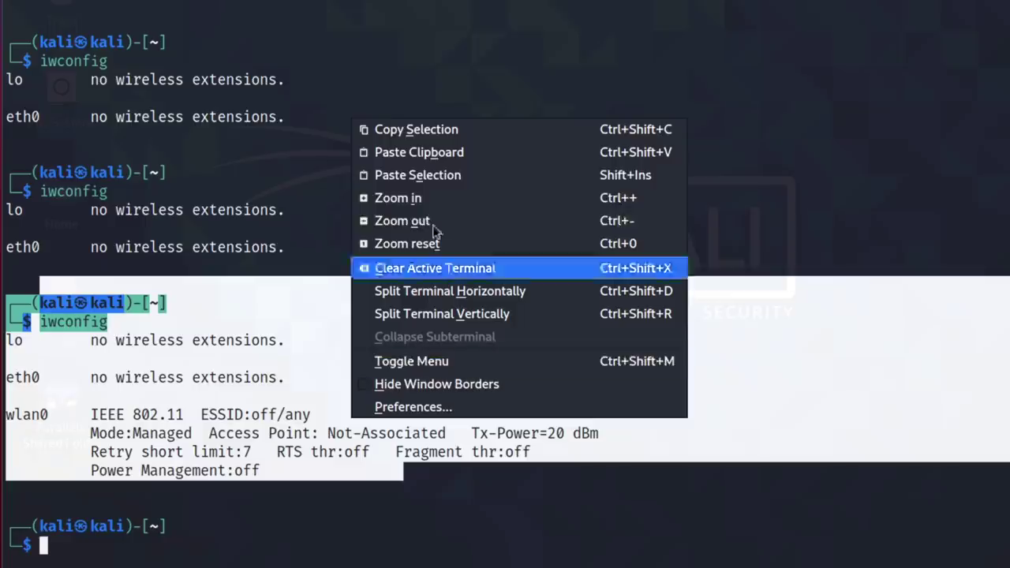
click(424, 129)
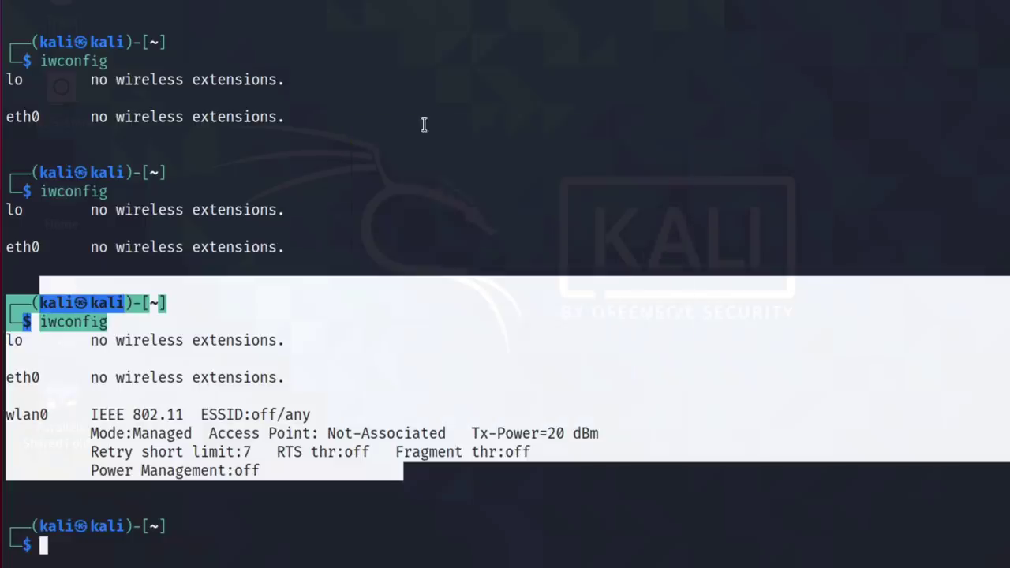
key(super+Tab)
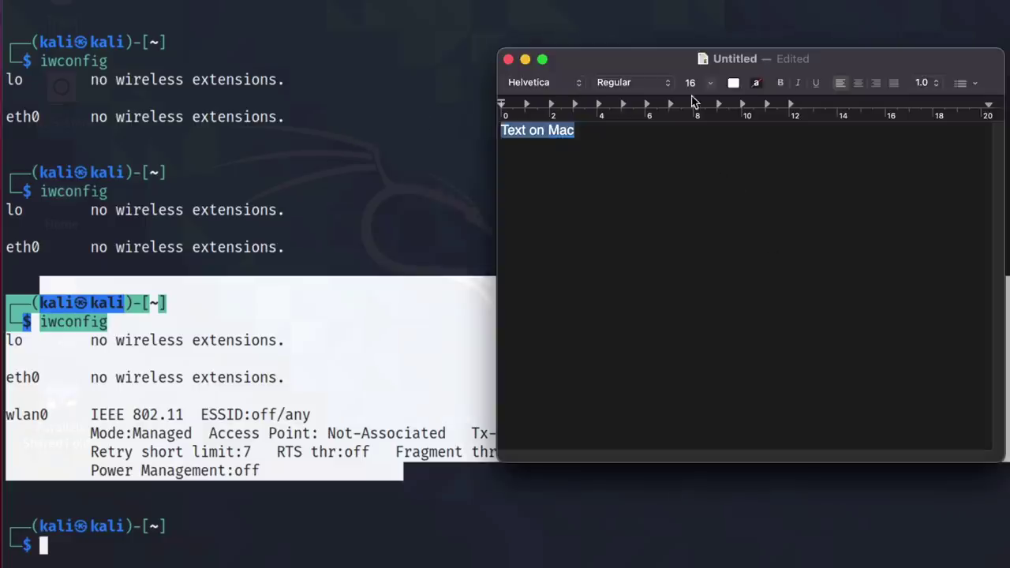
drag(639, 66, 670, 140)
right_click(654, 219)
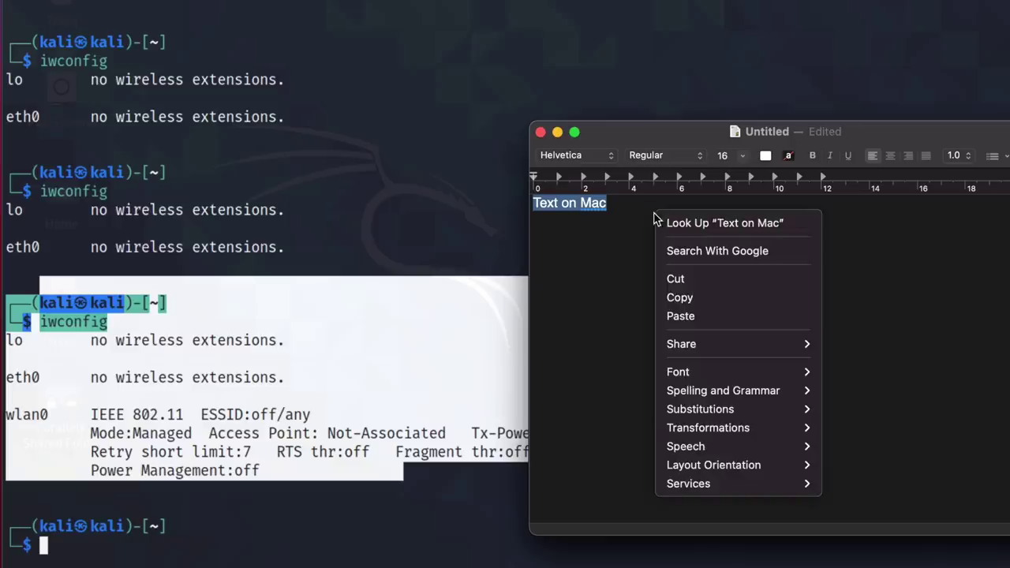
click(689, 322)
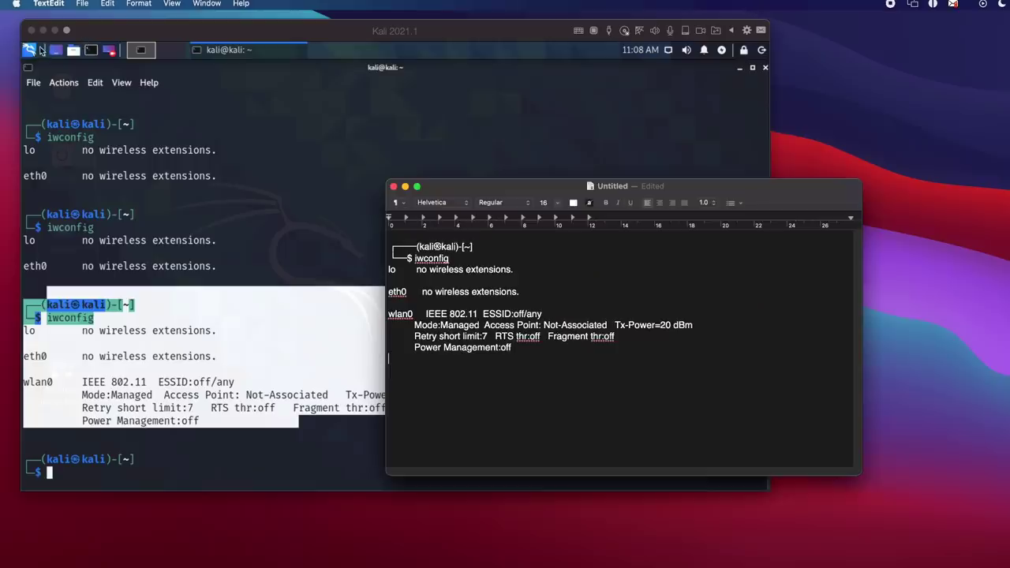
click(29, 50)
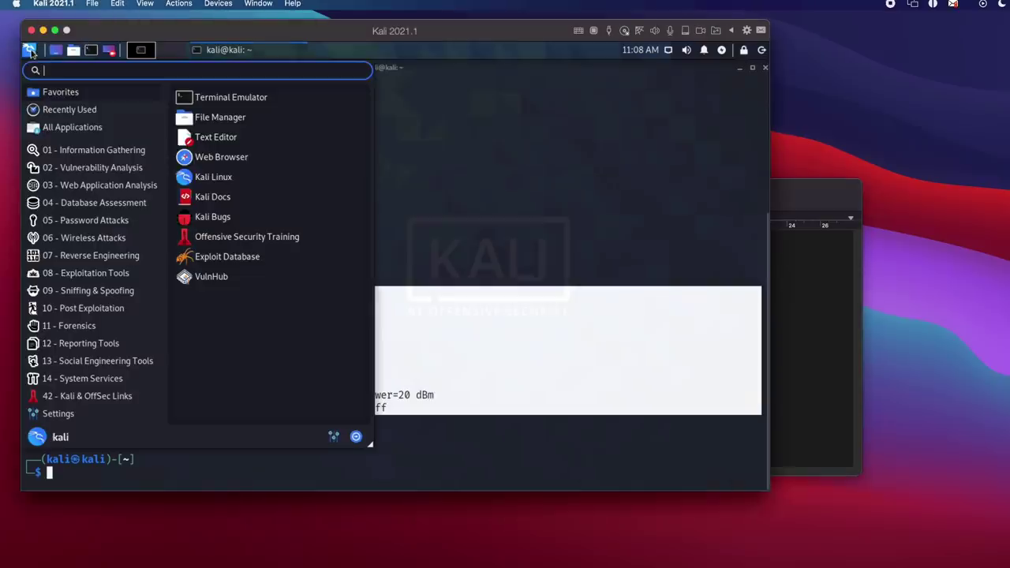
Set Kali's Display resolution to 1280x720, apply it, and keep the configuration.
text(id)
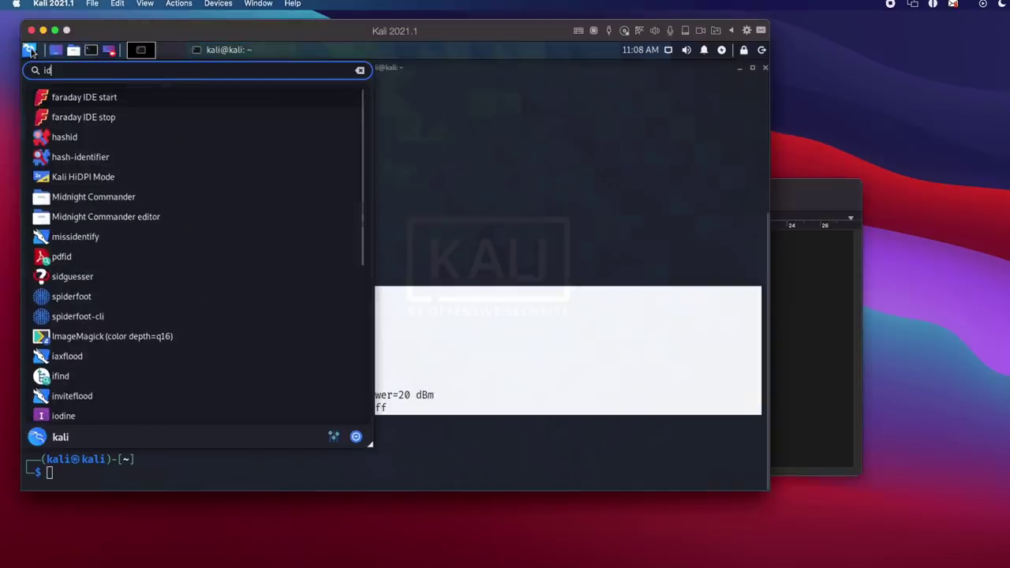
key(BackSpace)
key(BackSpace)
text(dis)
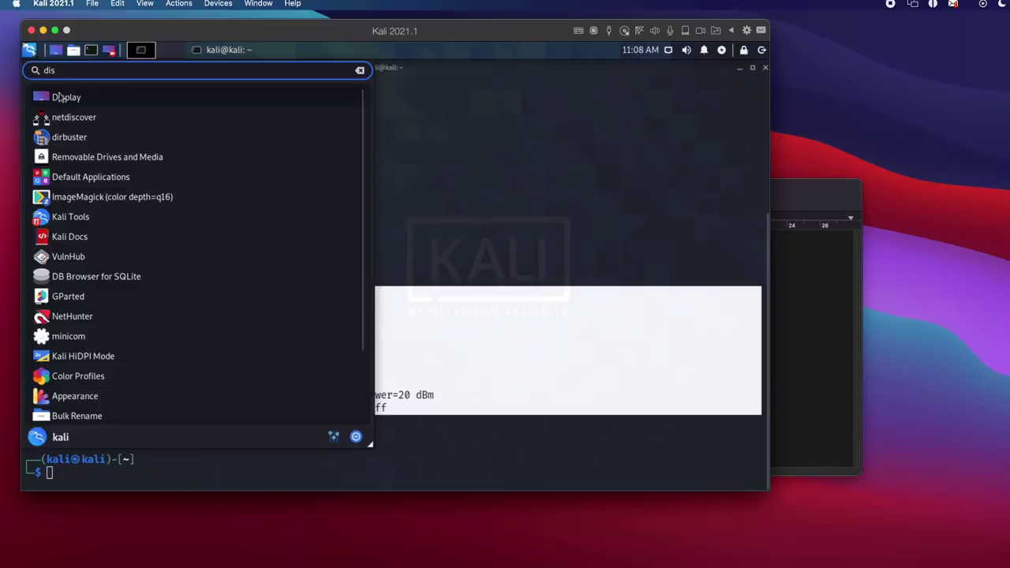
click(59, 96)
click(369, 150)
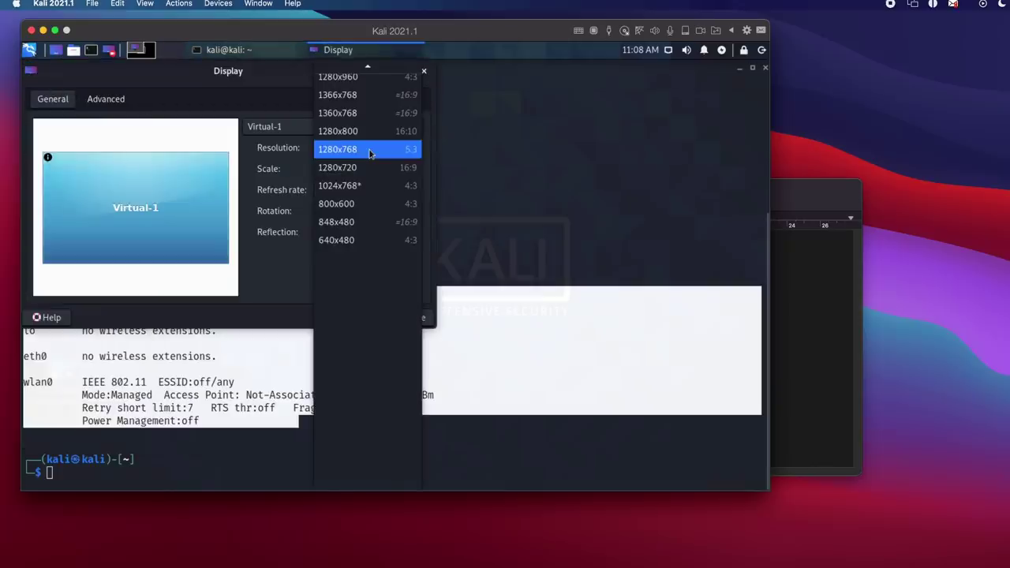
click(366, 168)
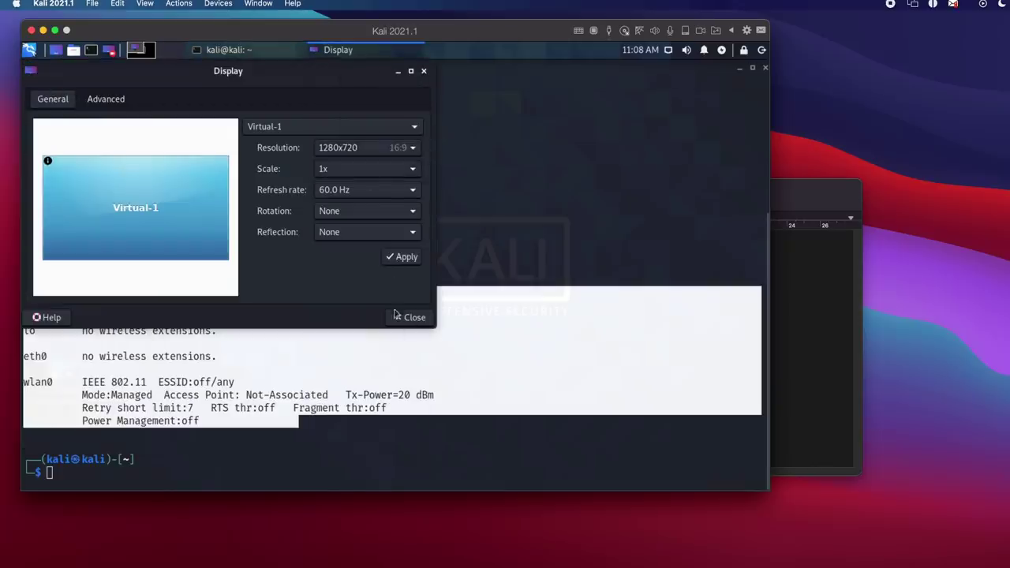
click(406, 259)
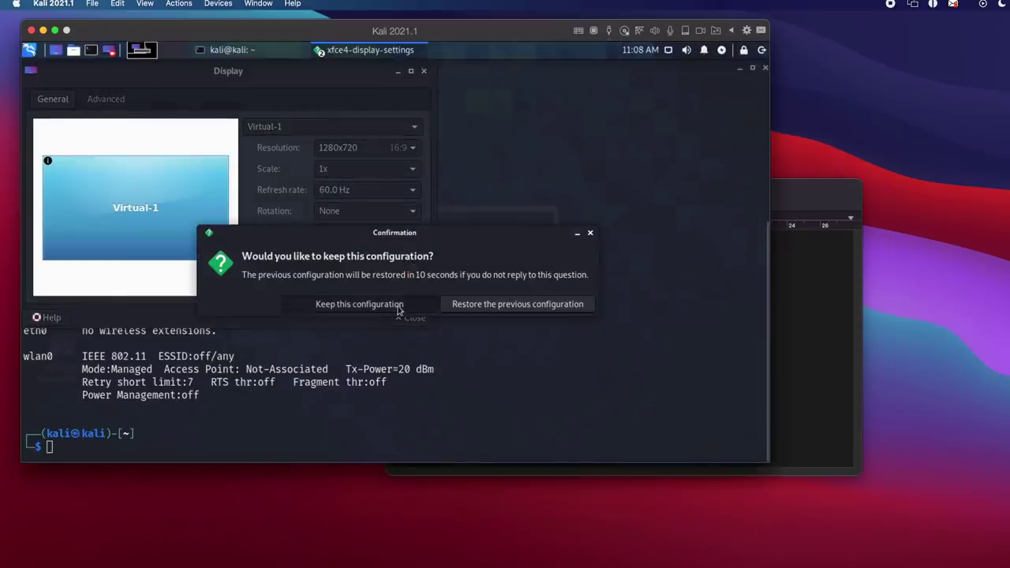
click(399, 306)
click(411, 316)
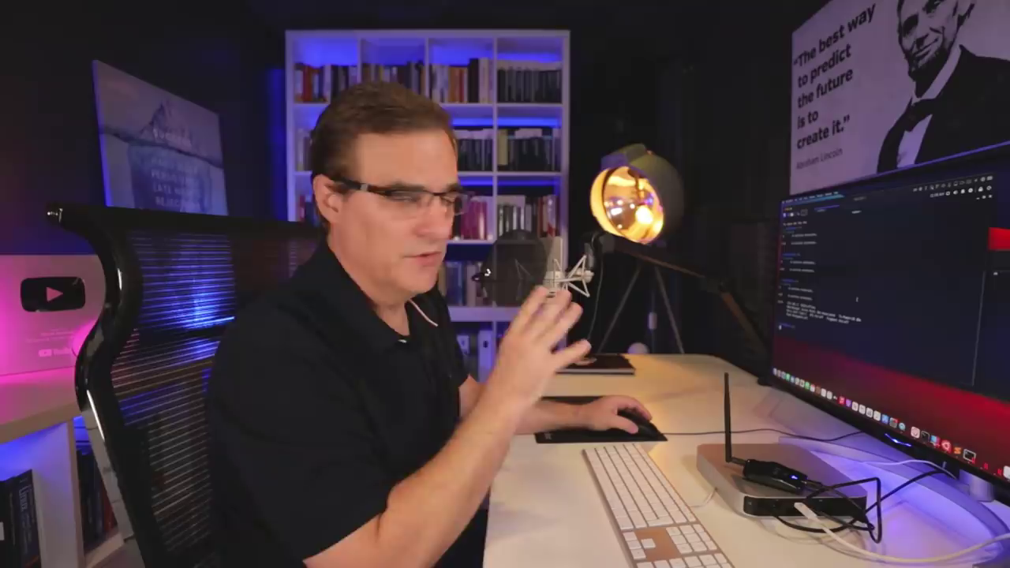